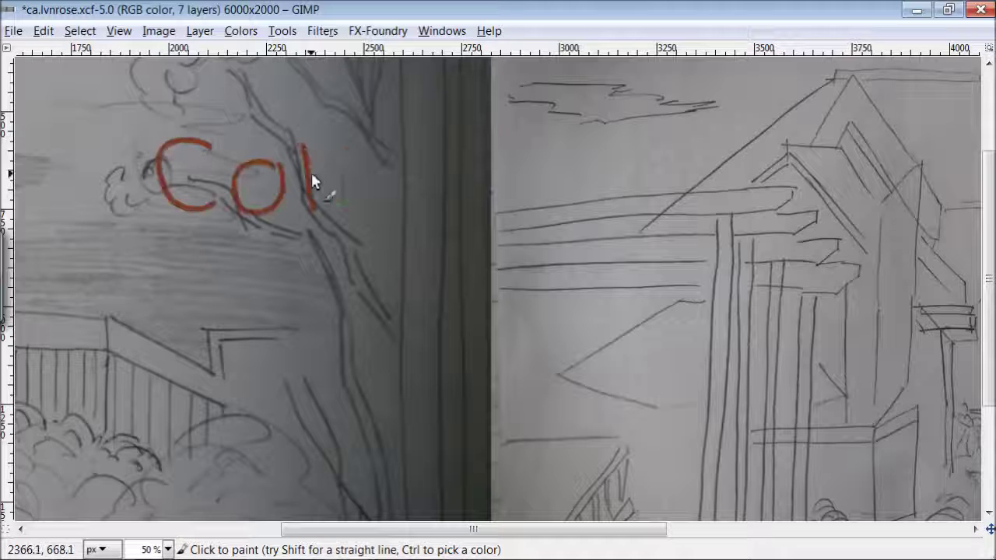
- Paint two lines of red title lettering across the top of the canvas
{"action": "mouse_move", "coordinate": [426, 152]}
{"action": "left_mouse_down"}
{"action": "mouse_move", "coordinate": [668, 191]}
{"action": "mouse_move", "coordinate": [786, 146]}
{"action": "left_mouse_up"}
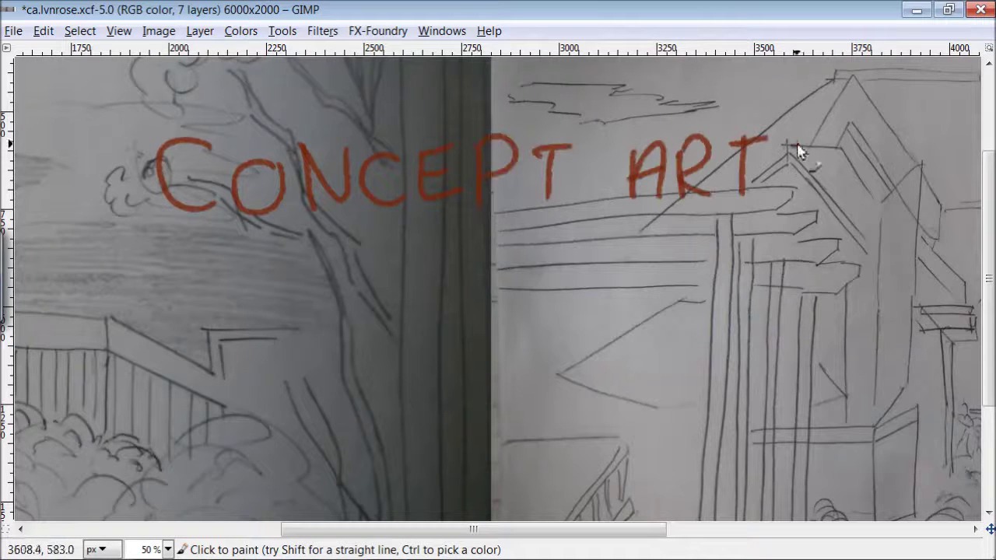
{"action": "left_click", "coordinate": [778, 184]}
{"action": "left_click", "coordinate": [186, 274]}
{"action": "left_click_drag", "start_coordinate": [186, 273], "coordinate": [216, 329]}
{"action": "left_click_drag", "start_coordinate": [233, 272], "coordinate": [278, 278]}
{"action": "left_click_drag", "start_coordinate": [292, 327], "coordinate": [373, 331]}
{"action": "left_click_drag", "start_coordinate": [405, 280], "coordinate": [524, 309]}
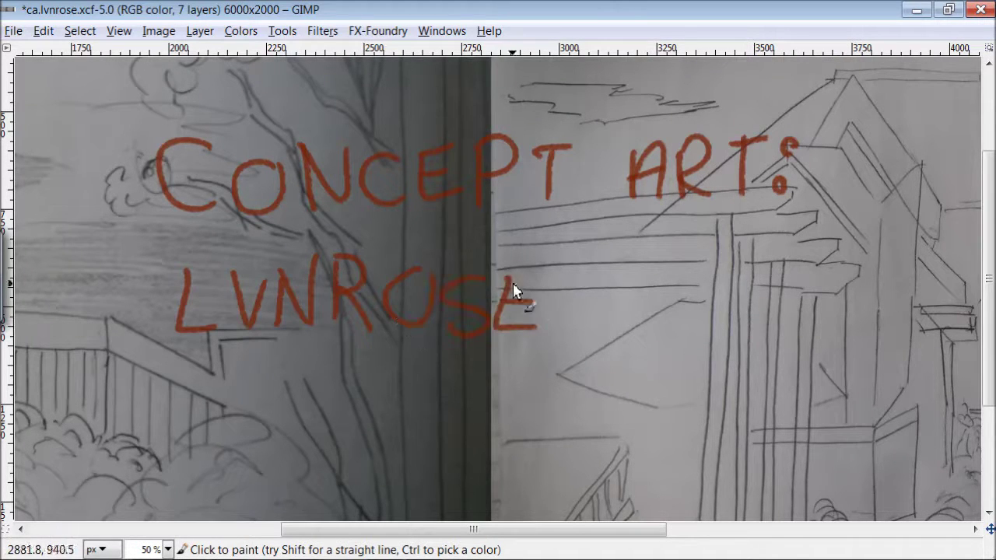
{"action": "left_click_drag", "start_coordinate": [507, 272], "coordinate": [557, 274]}
{"action": "left_click", "coordinate": [564, 336]}
- Paint the red 'BY' author credit line beneath the title
{"action": "left_click_drag", "start_coordinate": [170, 382], "coordinate": [175, 420]}
{"action": "left_click_drag", "start_coordinate": [210, 372], "coordinate": [230, 397]}
{"action": "left_click_drag", "start_coordinate": [251, 372], "coordinate": [233, 412]}
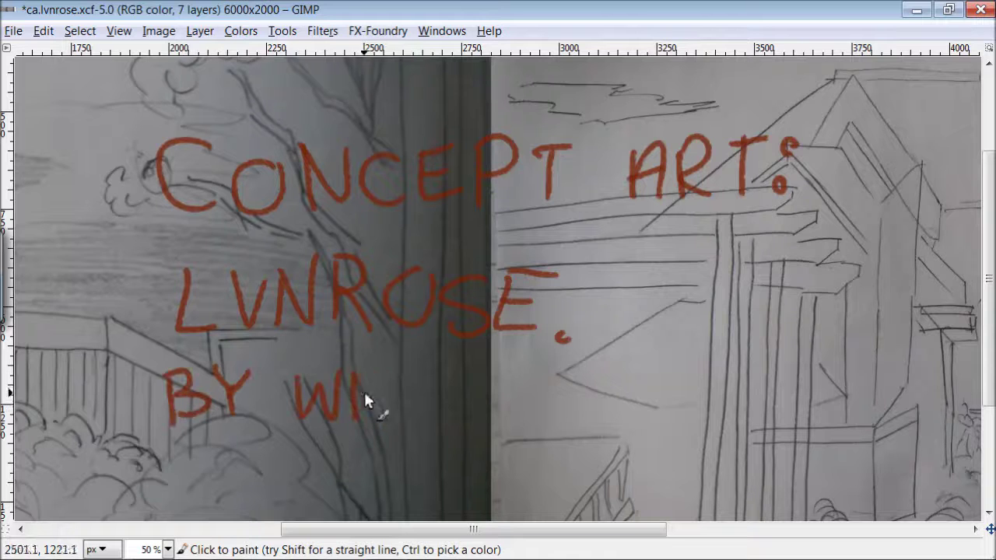
{"action": "left_click_drag", "start_coordinate": [482, 381], "coordinate": [556, 410]}
{"action": "left_click", "coordinate": [566, 406]}
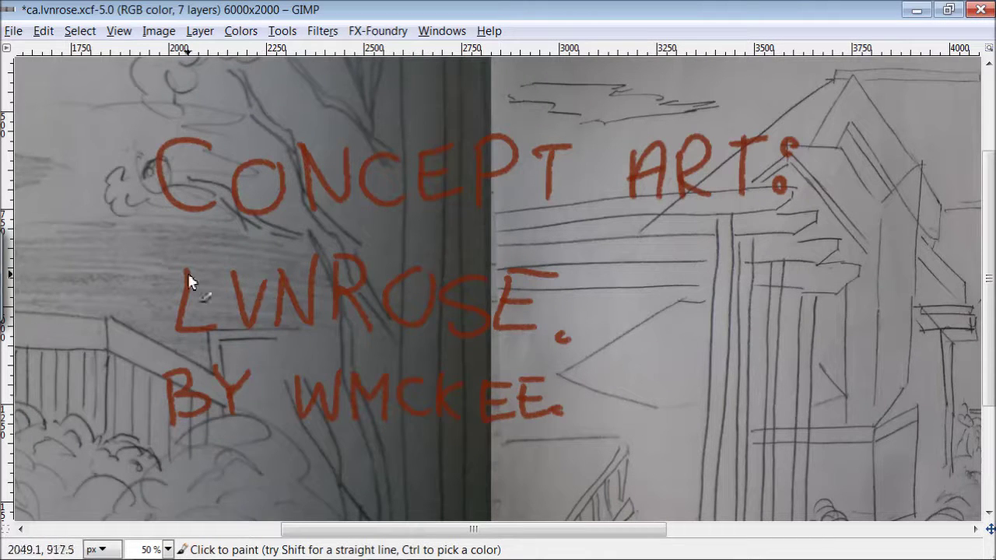
- Clear the red title and letter 'First I ink my drawing.' in red
{"action": "key", "text": "Delete"}
{"action": "left_click_drag", "start_coordinate": [367, 166], "coordinate": [343, 205]}
{"action": "left_click_drag", "start_coordinate": [500, 178], "coordinate": [500, 218]}
{"action": "mouse_move", "coordinate": [590, 218]}
{"action": "left_mouse_down"}
{"action": "mouse_move", "coordinate": [613, 216]}
{"action": "mouse_move", "coordinate": [573, 218]}
{"action": "left_mouse_up"}
{"action": "left_click_drag", "start_coordinate": [619, 181], "coordinate": [638, 217]}
{"action": "mouse_move", "coordinate": [686, 201]}
{"action": "left_mouse_down"}
{"action": "mouse_move", "coordinate": [687, 224]}
{"action": "mouse_move", "coordinate": [728, 221]}
{"action": "left_mouse_up"}
{"action": "left_click_drag", "start_coordinate": [737, 190], "coordinate": [753, 237]}
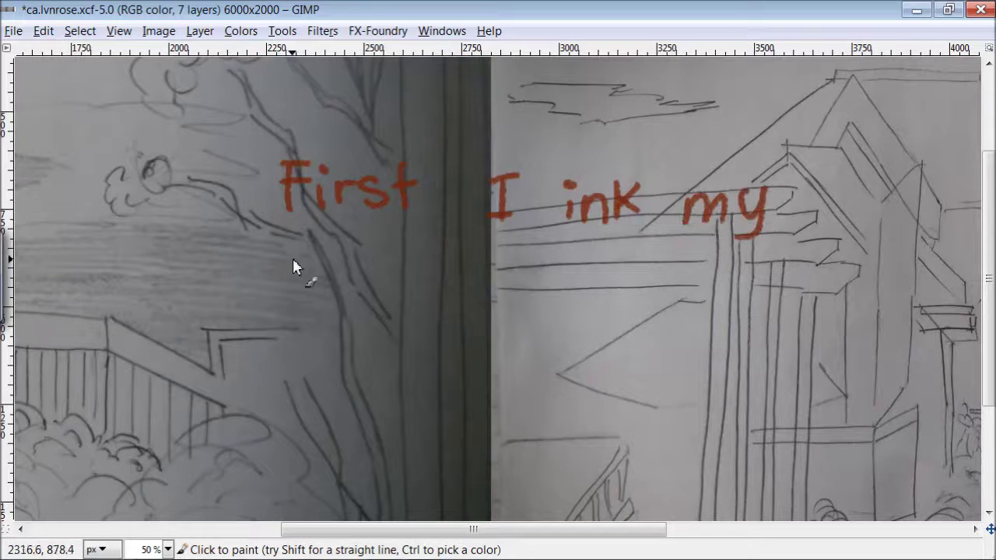
{"action": "left_click_drag", "start_coordinate": [536, 268], "coordinate": [549, 296]}
{"action": "mouse_move", "coordinate": [560, 294]}
{"action": "left_mouse_down"}
{"action": "mouse_move", "coordinate": [587, 268]}
{"action": "mouse_move", "coordinate": [614, 294]}
{"action": "left_mouse_up"}
{"action": "mouse_move", "coordinate": [626, 268]}
{"action": "left_mouse_down"}
{"action": "mouse_move", "coordinate": [677, 268]}
{"action": "mouse_move", "coordinate": [697, 294]}
{"action": "left_mouse_up"}
{"action": "left_click_drag", "start_coordinate": [727, 268], "coordinate": [700, 322]}
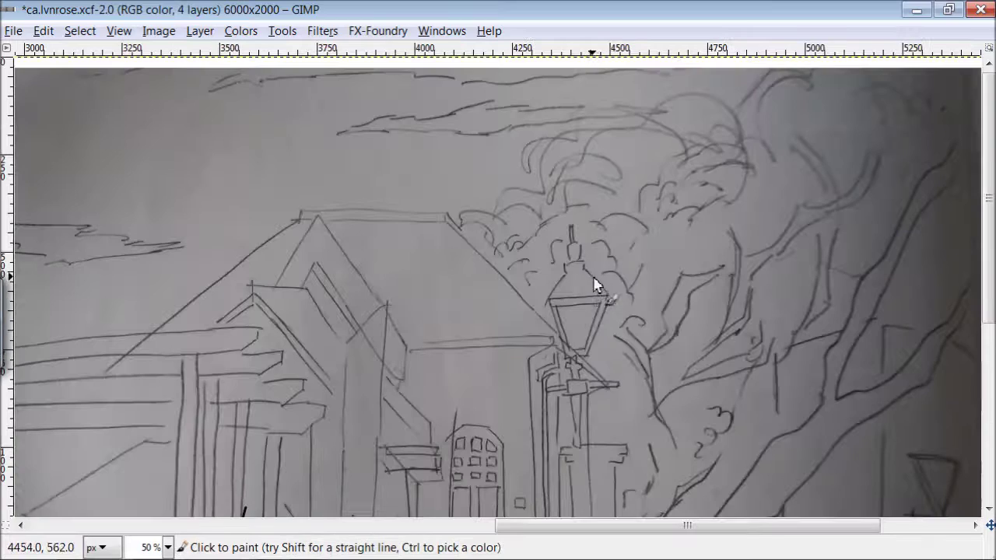
- Ink the lantern's roof, body, glass panel and finial, plus the house's roof top line
{"action": "mouse_move", "coordinate": [580, 264]}
{"action": "left_mouse_down"}
{"action": "mouse_move", "coordinate": [618, 304]}
{"action": "mouse_move", "coordinate": [535, 302]}
{"action": "mouse_move", "coordinate": [610, 298]}
{"action": "left_mouse_up"}
{"action": "left_click_drag", "start_coordinate": [554, 308], "coordinate": [599, 307]}
{"action": "mouse_move", "coordinate": [579, 354]}
{"action": "left_mouse_down"}
{"action": "mouse_move", "coordinate": [599, 308]}
{"action": "mouse_move", "coordinate": [574, 357]}
{"action": "left_mouse_up"}
{"action": "left_click_drag", "start_coordinate": [612, 302], "coordinate": [582, 357]}
{"action": "left_click_drag", "start_coordinate": [568, 264], "coordinate": [576, 259]}
{"action": "mouse_move", "coordinate": [445, 214]}
{"action": "left_mouse_down"}
{"action": "mouse_move", "coordinate": [603, 384]}
{"action": "mouse_move", "coordinate": [344, 208]}
{"action": "mouse_move", "coordinate": [294, 220]}
{"action": "mouse_move", "coordinate": [284, 272]}
{"action": "mouse_move", "coordinate": [263, 285]}
{"action": "left_mouse_up"}
{"action": "left_click_drag", "start_coordinate": [319, 217], "coordinate": [412, 344]}
- Ink the house eaves, diagonal gable lines, left roof edge, and the lamp's crossbar and post
{"action": "left_click_drag", "start_coordinate": [549, 343], "coordinate": [410, 343]}
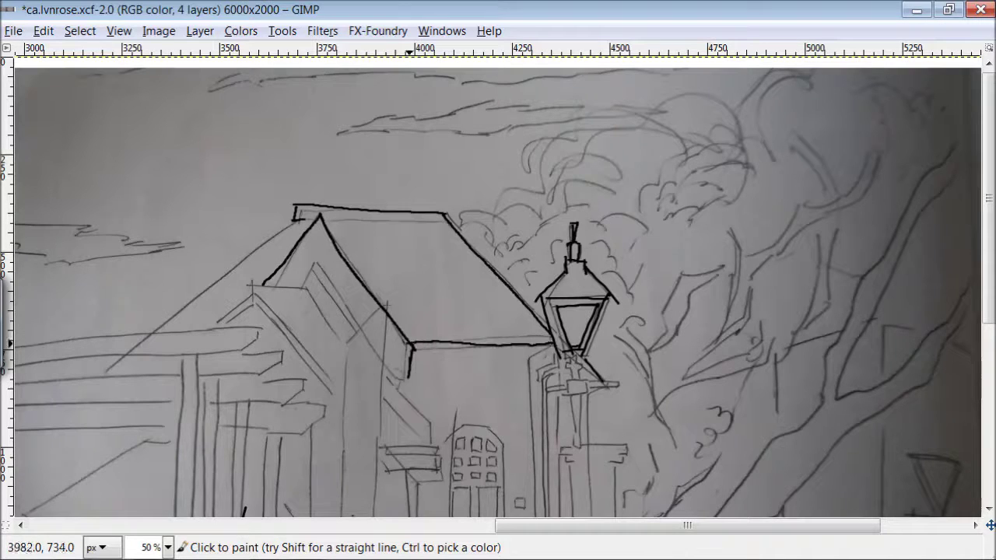
{"action": "mouse_move", "coordinate": [307, 286]}
{"action": "left_mouse_down"}
{"action": "mouse_move", "coordinate": [250, 290]}
{"action": "mouse_move", "coordinate": [350, 360]}
{"action": "left_mouse_up"}
{"action": "mouse_move", "coordinate": [253, 293]}
{"action": "left_mouse_down"}
{"action": "mouse_move", "coordinate": [343, 395]}
{"action": "mouse_move", "coordinate": [210, 322]}
{"action": "left_mouse_up"}
{"action": "left_click_drag", "start_coordinate": [292, 222], "coordinate": [150, 332]}
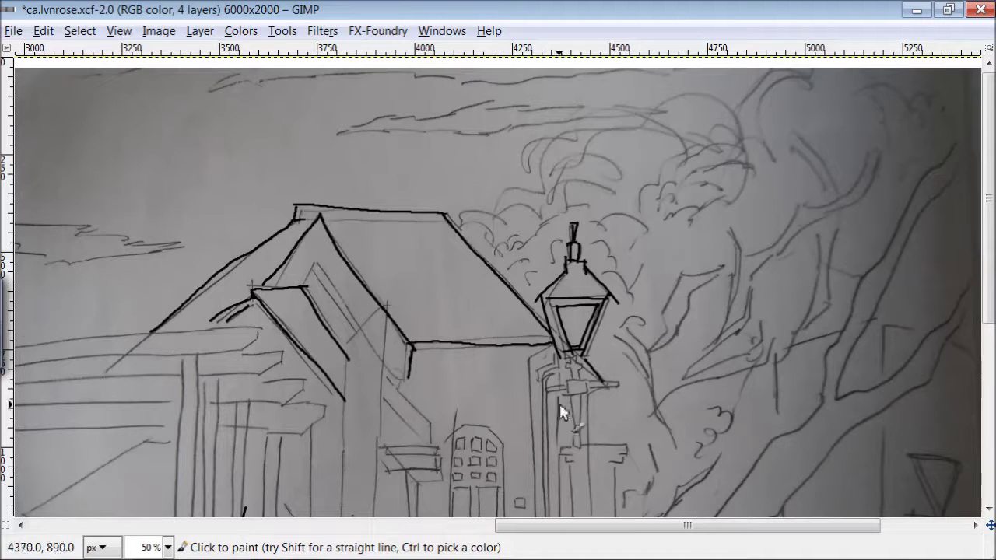
{"action": "mouse_move", "coordinate": [572, 359]}
{"action": "left_mouse_down"}
{"action": "mouse_move", "coordinate": [574, 380]}
{"action": "mouse_move", "coordinate": [542, 386]}
{"action": "mouse_move", "coordinate": [616, 385]}
{"action": "mouse_move", "coordinate": [580, 441]}
{"action": "left_mouse_up"}
{"action": "mouse_move", "coordinate": [560, 389]}
{"action": "left_mouse_down"}
{"action": "mouse_move", "coordinate": [562, 455]}
{"action": "mouse_move", "coordinate": [628, 460]}
{"action": "mouse_move", "coordinate": [614, 459]}
{"action": "left_mouse_up"}
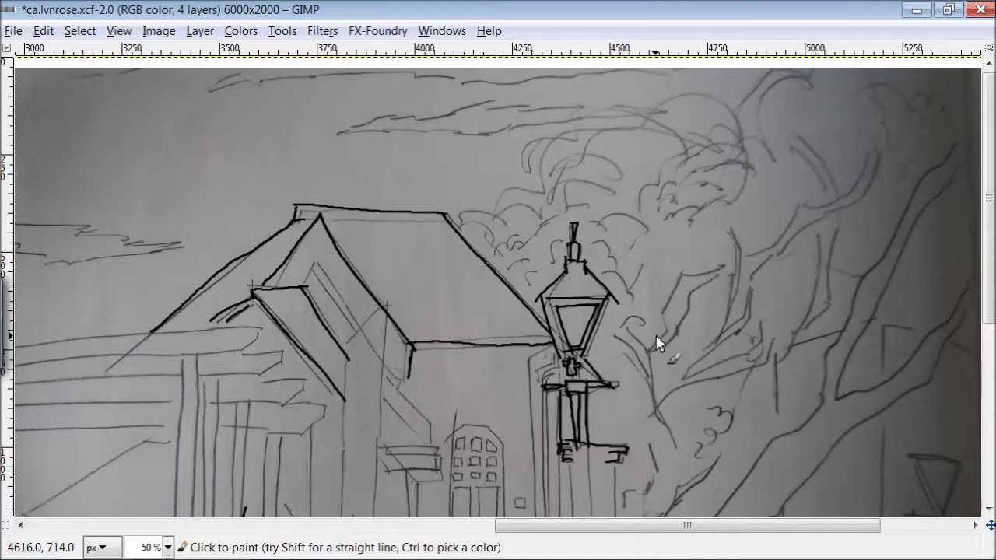
- Show the docks to open the Layers dialog, hide them again, then ink a foliage curl by the lamp
{"action": "left_click", "coordinate": [441, 31]}
{"action": "left_click", "coordinate": [475, 182]}
{"action": "left_click", "coordinate": [943, 39]}
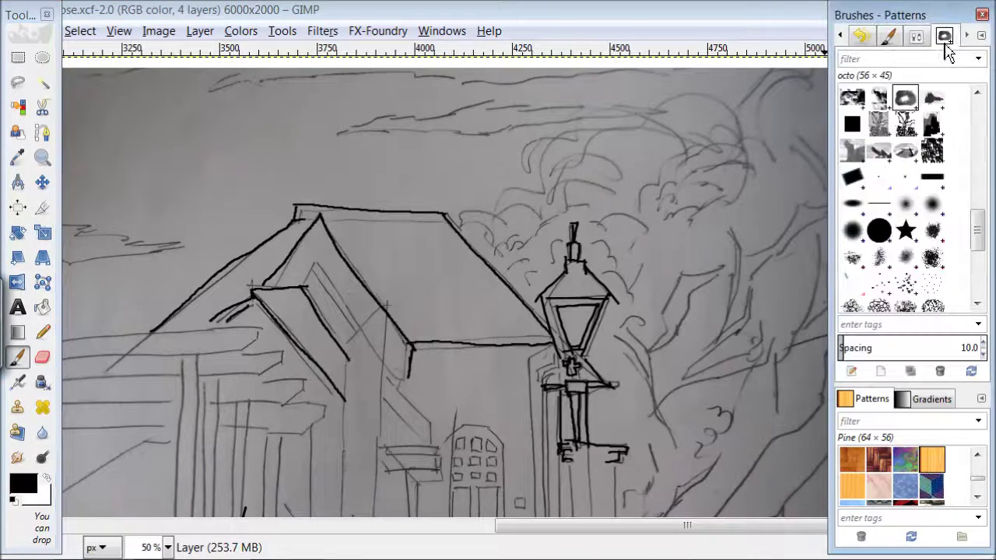
{"action": "left_click", "coordinate": [441, 30]}
{"action": "left_click", "coordinate": [685, 114]}
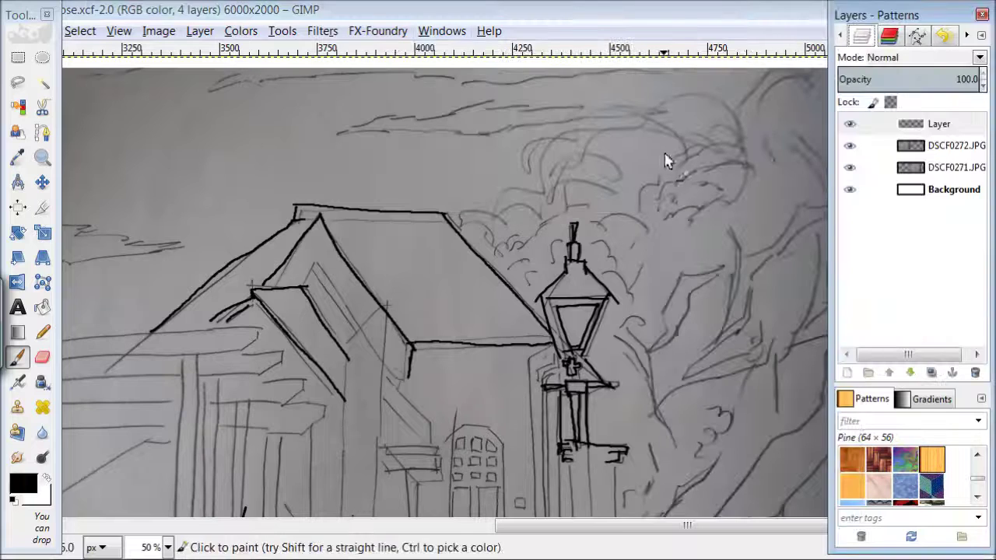
{"action": "left_click", "coordinate": [441, 30]}
{"action": "left_click", "coordinate": [474, 182]}
{"action": "mouse_move", "coordinate": [537, 284]}
{"action": "left_mouse_down"}
{"action": "mouse_move", "coordinate": [514, 273]}
{"action": "mouse_move", "coordinate": [498, 245]}
{"action": "mouse_move", "coordinate": [550, 205]}
{"action": "mouse_move", "coordinate": [528, 177]}
{"action": "mouse_move", "coordinate": [606, 229]}
{"action": "mouse_move", "coordinate": [638, 300]}
{"action": "mouse_move", "coordinate": [646, 365]}
{"action": "mouse_move", "coordinate": [687, 276]}
{"action": "mouse_move", "coordinate": [702, 284]}
{"action": "mouse_move", "coordinate": [734, 251]}
{"action": "mouse_move", "coordinate": [734, 329]}
{"action": "mouse_move", "coordinate": [702, 365]}
{"action": "mouse_move", "coordinate": [753, 354]}
{"action": "mouse_move", "coordinate": [645, 378]}
{"action": "mouse_move", "coordinate": [716, 417]}
{"action": "mouse_move", "coordinate": [777, 413]}
{"action": "left_mouse_up"}
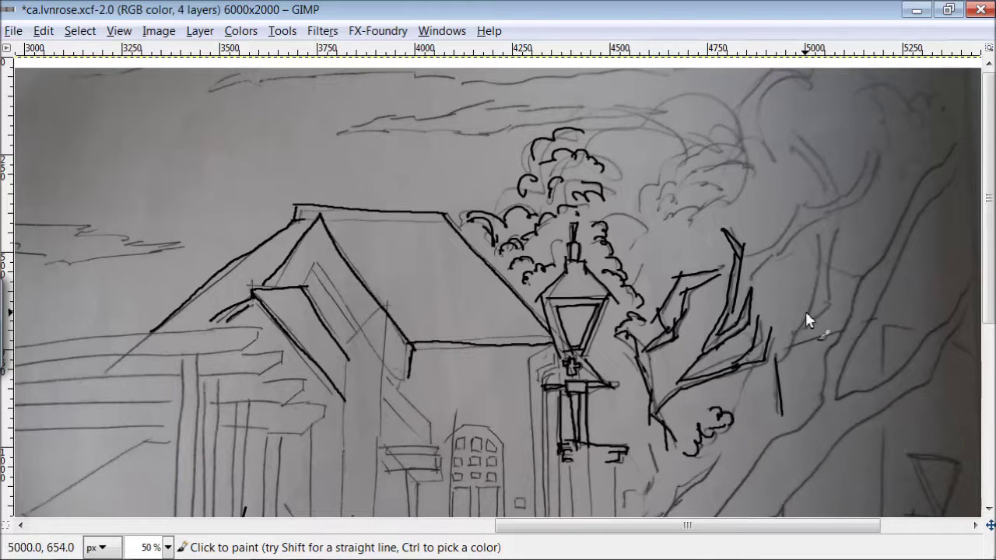
- Ink the large right-hand tree's trunk and its upper branches
{"action": "left_click_drag", "start_coordinate": [925, 167], "coordinate": [824, 355]}
{"action": "left_click_drag", "start_coordinate": [880, 321], "coordinate": [908, 234]}
{"action": "mouse_move", "coordinate": [868, 181]}
{"action": "left_mouse_down"}
{"action": "mouse_move", "coordinate": [781, 241]}
{"action": "mouse_move", "coordinate": [826, 214]}
{"action": "left_mouse_up"}
{"action": "left_click_drag", "start_coordinate": [887, 154], "coordinate": [865, 193]}
{"action": "left_click_drag", "start_coordinate": [815, 196], "coordinate": [809, 140]}
{"action": "left_click_drag", "start_coordinate": [762, 163], "coordinate": [752, 102]}
{"action": "mouse_move", "coordinate": [769, 98]}
{"action": "left_mouse_down"}
{"action": "mouse_move", "coordinate": [810, 81]}
{"action": "mouse_move", "coordinate": [744, 118]}
{"action": "left_mouse_up"}
{"action": "left_click_drag", "start_coordinate": [740, 97], "coordinate": [711, 149]}
{"action": "left_click_drag", "start_coordinate": [715, 114], "coordinate": [658, 88]}
{"action": "mouse_move", "coordinate": [658, 118]}
{"action": "left_mouse_down"}
{"action": "mouse_move", "coordinate": [683, 160]}
{"action": "mouse_move", "coordinate": [590, 154]}
{"action": "left_mouse_up"}
- Add curly foliage strokes in the tree and a cloud line in the sky
{"action": "left_click_drag", "start_coordinate": [742, 166], "coordinate": [693, 222]}
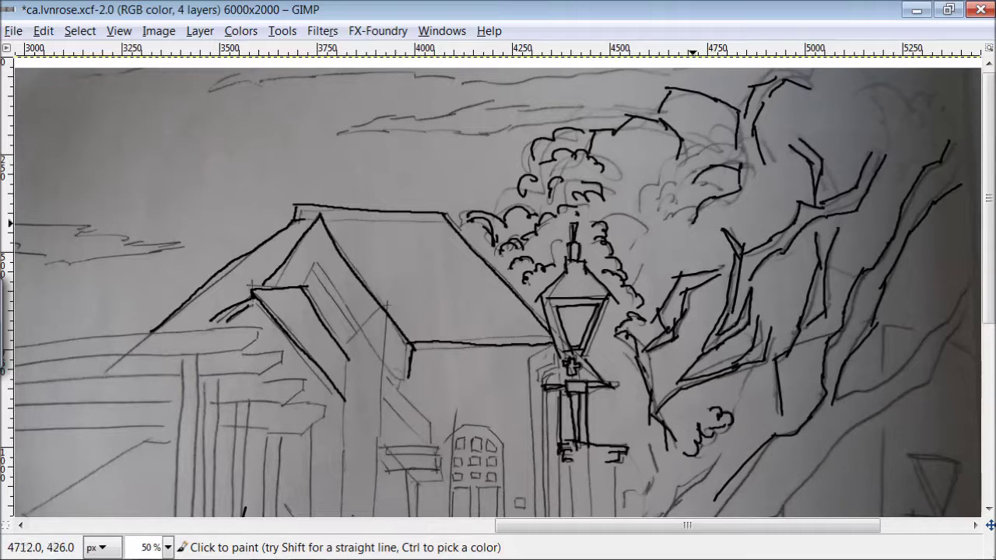
{"action": "left_click_drag", "start_coordinate": [653, 187], "coordinate": [636, 208]}
{"action": "left_click_drag", "start_coordinate": [678, 180], "coordinate": [703, 147]}
{"action": "mouse_move", "coordinate": [651, 104]}
{"action": "left_mouse_down"}
{"action": "mouse_move", "coordinate": [452, 102]}
{"action": "mouse_move", "coordinate": [417, 132]}
{"action": "mouse_move", "coordinate": [619, 119]}
{"action": "left_mouse_up"}
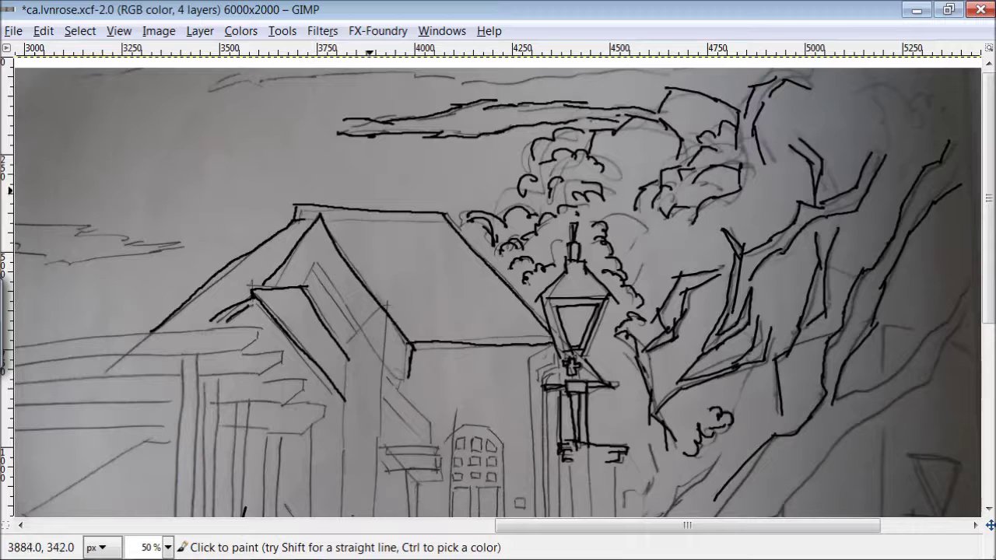
- Ink the dormer, house wall lines, the small building's edges and wall lines beside the lamp post
{"action": "mouse_move", "coordinate": [314, 265]}
{"action": "left_mouse_down"}
{"action": "mouse_move", "coordinate": [376, 387]}
{"action": "mouse_move", "coordinate": [371, 502]}
{"action": "left_mouse_up"}
{"action": "left_click_drag", "start_coordinate": [347, 351], "coordinate": [335, 474]}
{"action": "left_click_drag", "start_coordinate": [383, 377], "coordinate": [428, 440]}
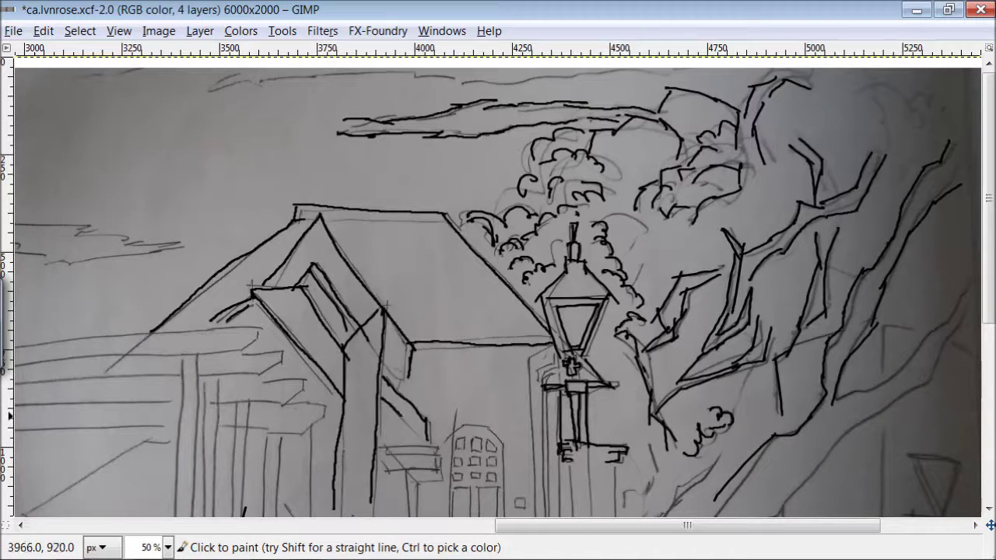
{"action": "left_click_drag", "start_coordinate": [497, 448], "coordinate": [500, 516]}
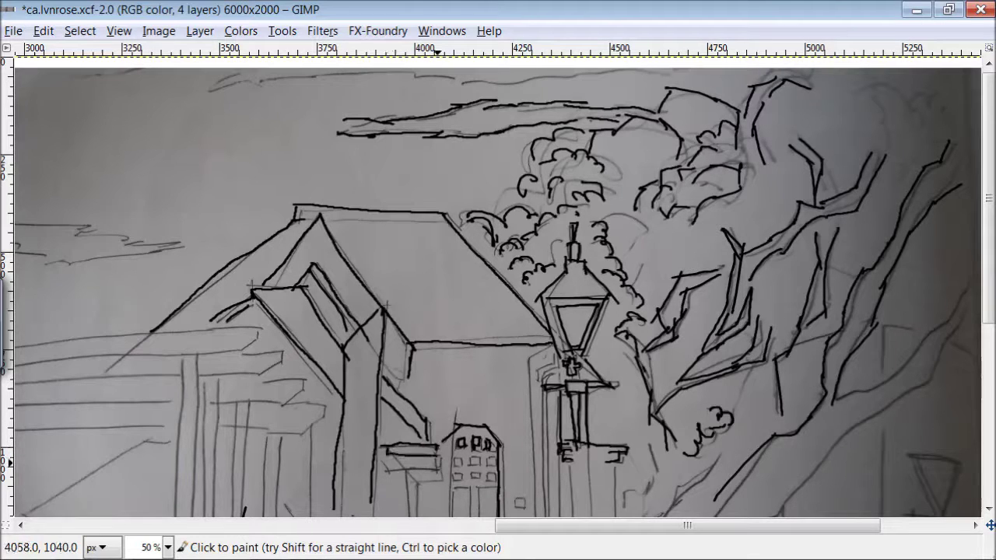
{"action": "left_click_drag", "start_coordinate": [450, 445], "coordinate": [449, 516]}
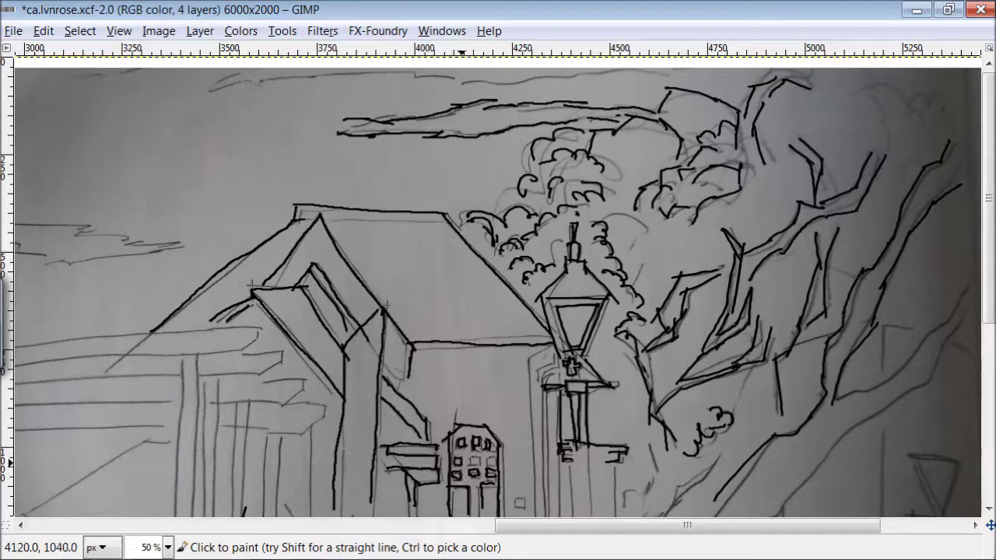
{"action": "left_click_drag", "start_coordinate": [529, 353], "coordinate": [531, 513]}
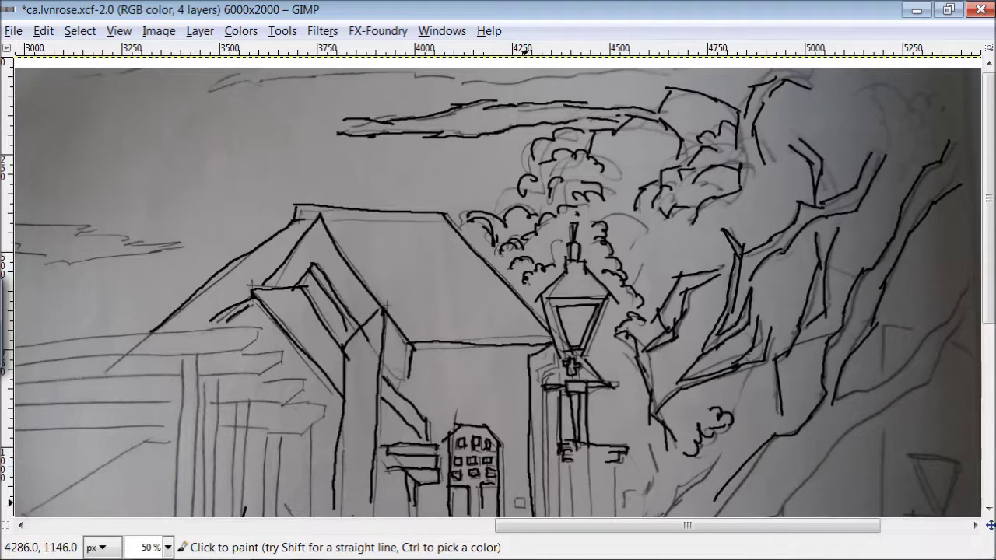
{"action": "left_click_drag", "start_coordinate": [549, 393], "coordinate": [541, 488]}
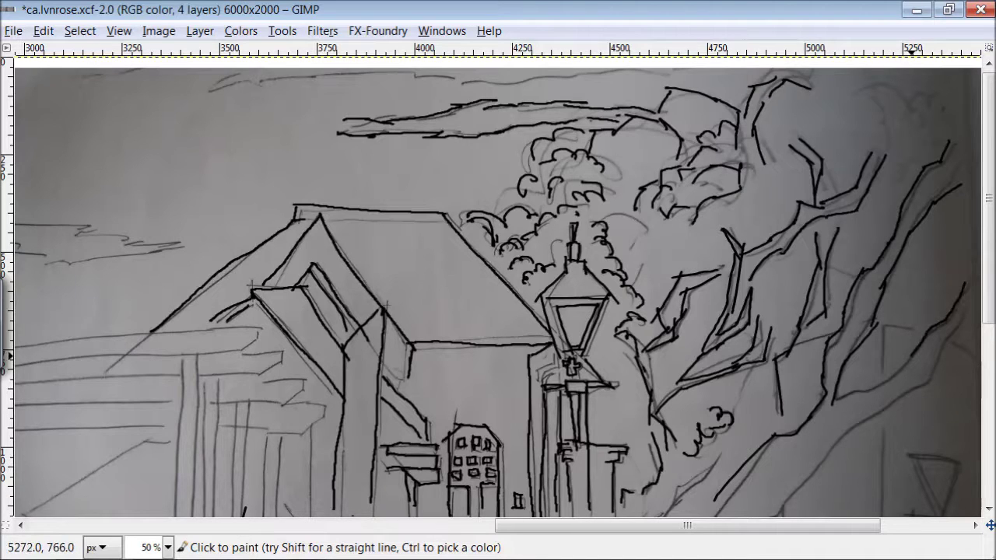
- Ink more right-hand tree branches, the triangular sign and the foliage's right edge
{"action": "left_click_drag", "start_coordinate": [924, 377], "coordinate": [776, 509]}
{"action": "left_click_drag", "start_coordinate": [885, 323], "coordinate": [879, 418]}
{"action": "left_click_drag", "start_coordinate": [934, 460], "coordinate": [931, 513]}
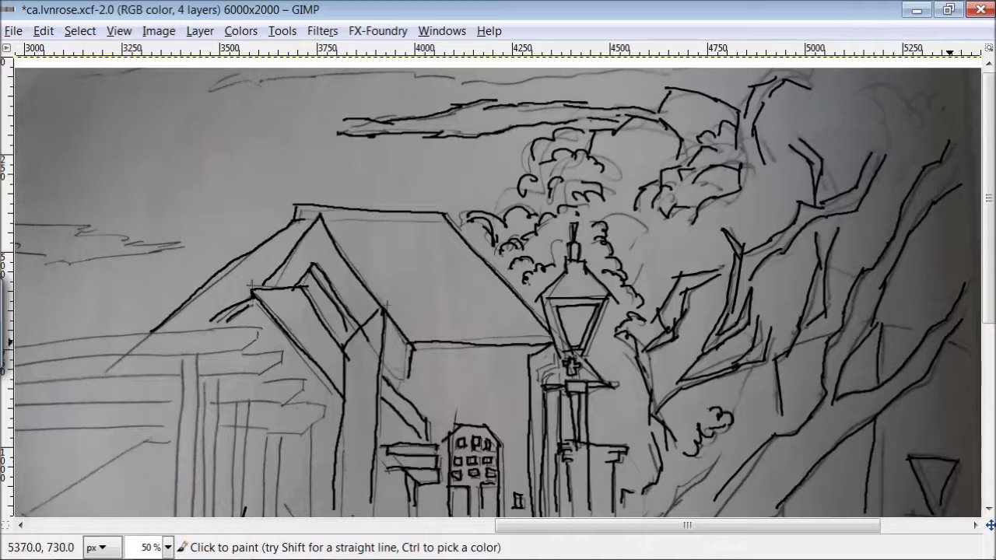
{"action": "left_click_drag", "start_coordinate": [643, 235], "coordinate": [632, 291]}
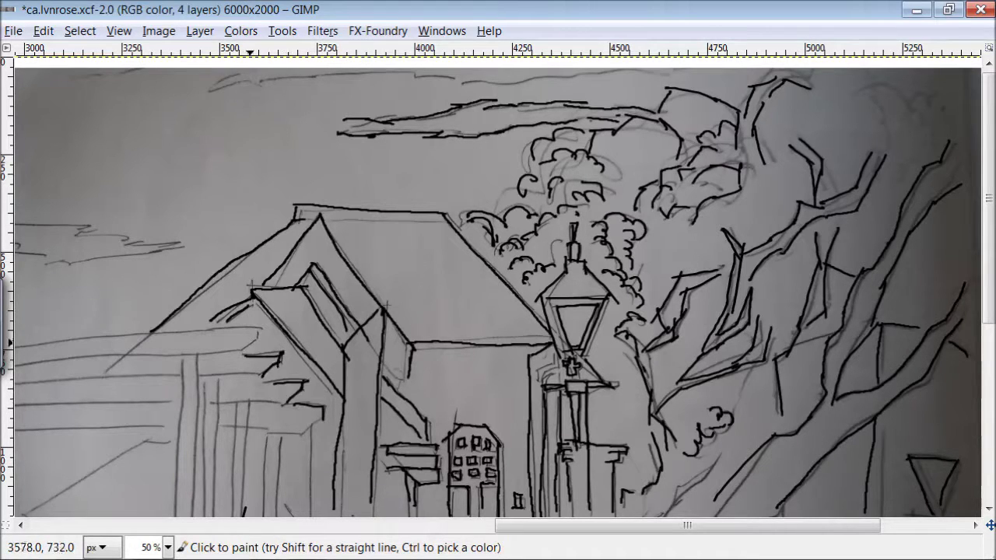
- Ink the left cloud outline and the porch's posts, horizontal beams and diagonal line
{"action": "left_click_drag", "start_coordinate": [229, 356], "coordinate": [148, 356]}
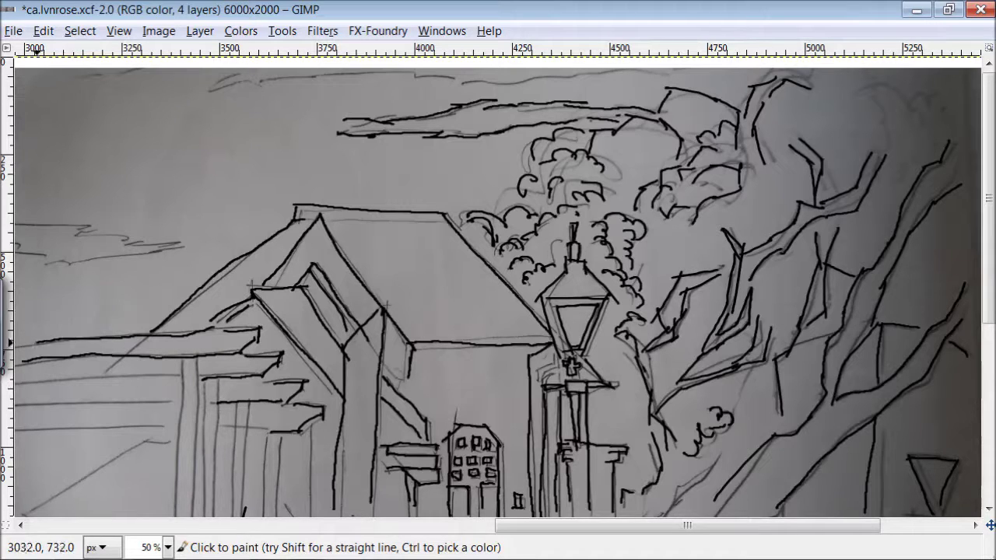
{"action": "mouse_move", "coordinate": [168, 253]}
{"action": "left_mouse_down"}
{"action": "mouse_move", "coordinate": [83, 234]}
{"action": "mouse_move", "coordinate": [49, 259]}
{"action": "left_mouse_up"}
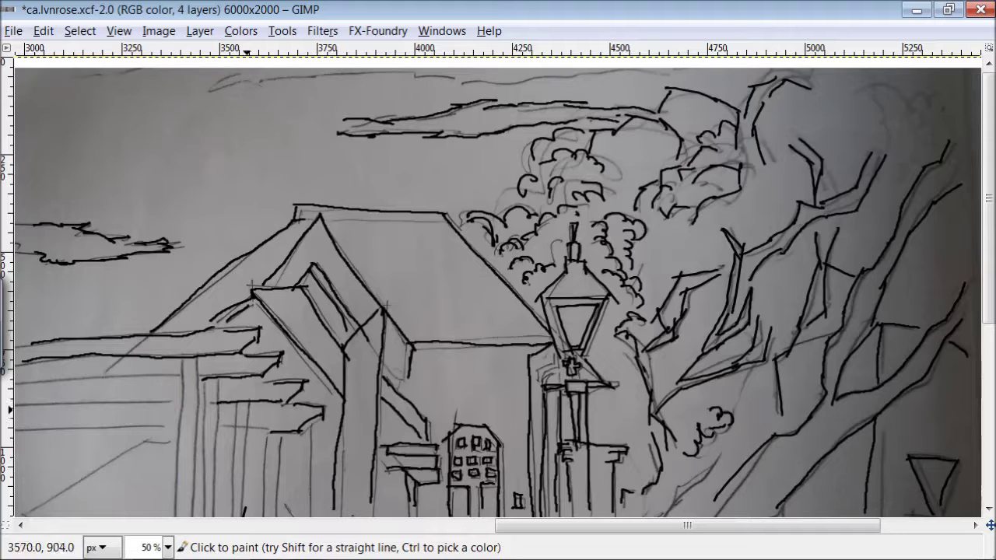
{"action": "left_click_drag", "start_coordinate": [265, 513], "coordinate": [280, 429]}
{"action": "left_click_drag", "start_coordinate": [192, 358], "coordinate": [195, 464]}
{"action": "mouse_move", "coordinate": [177, 403]}
{"action": "left_mouse_down"}
{"action": "mouse_move", "coordinate": [175, 514]}
{"action": "mouse_move", "coordinate": [204, 502]}
{"action": "left_mouse_up"}
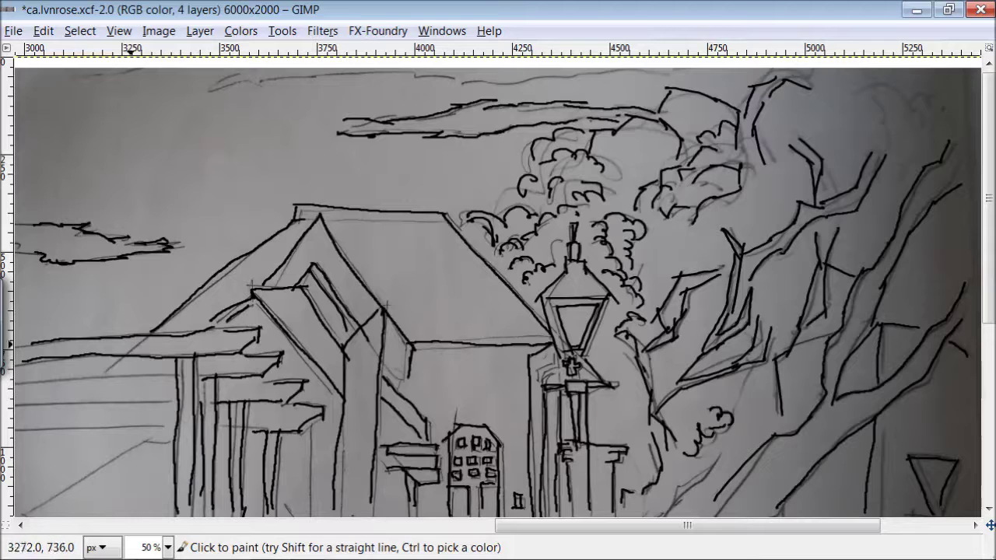
{"action": "left_click_drag", "start_coordinate": [141, 381], "coordinate": [29, 383]}
{"action": "left_click_drag", "start_coordinate": [106, 402], "coordinate": [20, 406]}
{"action": "left_click_drag", "start_coordinate": [175, 424], "coordinate": [27, 429]}
{"action": "left_click_drag", "start_coordinate": [150, 439], "coordinate": [30, 514]}
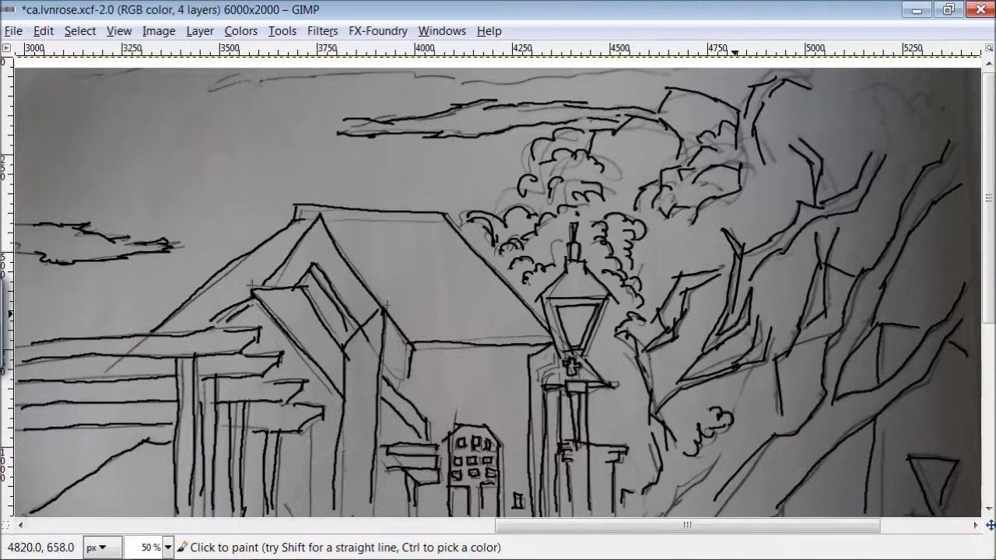
- Scroll down and ink the low building's top and side edges
{"action": "scroll", "coordinate": [684, 271], "scroll_direction": "down", "scroll_amount": 1}
{"action": "scroll", "coordinate": [685, 271], "scroll_direction": "down", "scroll_amount": 5}
{"action": "left_click_drag", "start_coordinate": [615, 190], "coordinate": [616, 287]}
{"action": "left_click_drag", "start_coordinate": [572, 180], "coordinate": [571, 312]}
{"action": "left_click_drag", "start_coordinate": [744, 241], "coordinate": [614, 242]}
{"action": "left_click_drag", "start_coordinate": [738, 240], "coordinate": [748, 339]}
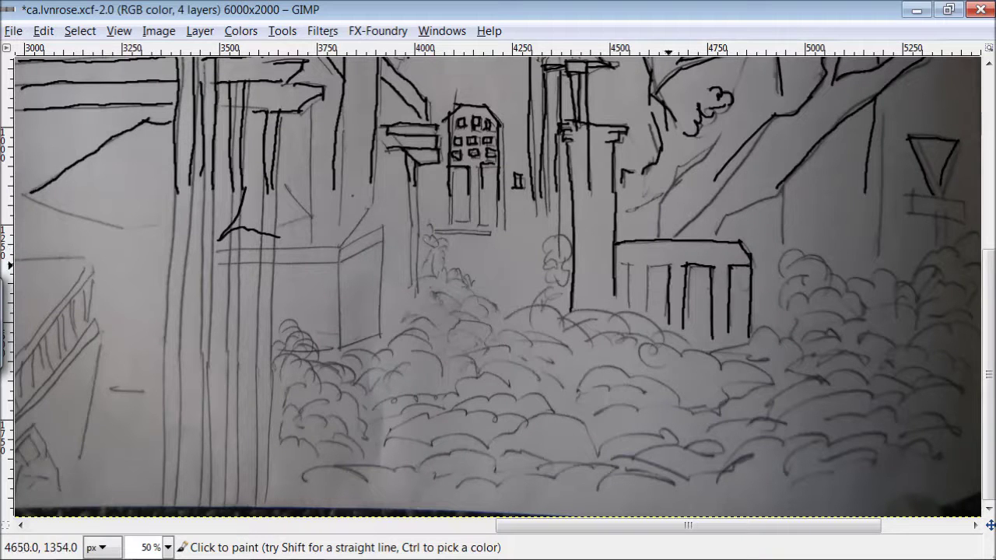
- Ink bush arcs across the middle and left foreground, plus vertical lines
{"action": "mouse_move", "coordinate": [638, 314]}
{"action": "left_mouse_down"}
{"action": "mouse_move", "coordinate": [637, 380]}
{"action": "mouse_move", "coordinate": [606, 315]}
{"action": "left_mouse_up"}
{"action": "left_click_drag", "start_coordinate": [553, 233], "coordinate": [562, 327]}
{"action": "left_click_drag", "start_coordinate": [480, 325], "coordinate": [438, 254]}
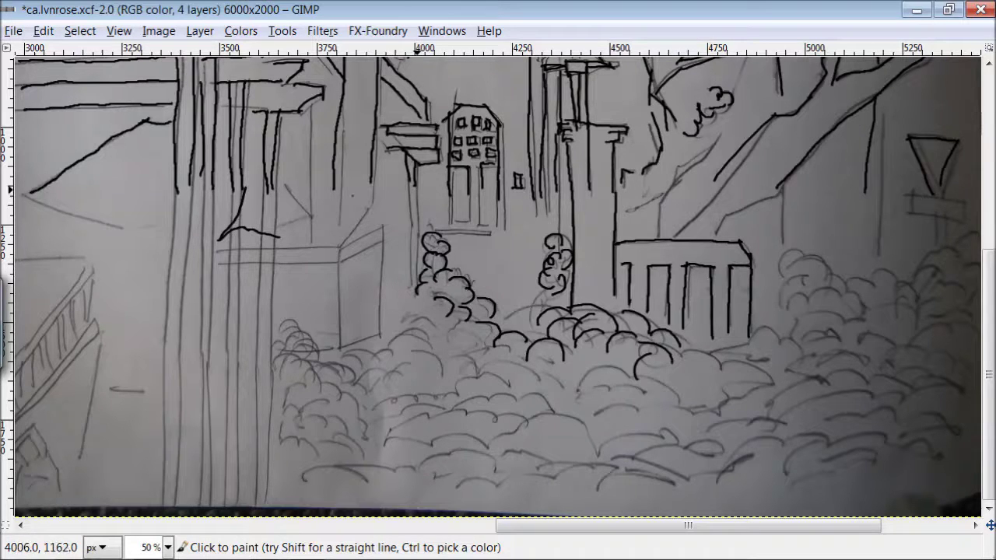
{"action": "mouse_move", "coordinate": [420, 321]}
{"action": "left_mouse_down"}
{"action": "mouse_move", "coordinate": [512, 343]}
{"action": "mouse_move", "coordinate": [528, 372]}
{"action": "mouse_move", "coordinate": [404, 338]}
{"action": "mouse_move", "coordinate": [438, 386]}
{"action": "mouse_move", "coordinate": [507, 402]}
{"action": "mouse_move", "coordinate": [422, 432]}
{"action": "mouse_move", "coordinate": [397, 401]}
{"action": "mouse_move", "coordinate": [341, 375]}
{"action": "mouse_move", "coordinate": [374, 343]}
{"action": "left_mouse_up"}
{"action": "mouse_move", "coordinate": [600, 341]}
{"action": "left_mouse_down"}
{"action": "mouse_move", "coordinate": [561, 421]}
{"action": "mouse_move", "coordinate": [599, 454]}
{"action": "mouse_move", "coordinate": [499, 458]}
{"action": "mouse_move", "coordinate": [468, 431]}
{"action": "mouse_move", "coordinate": [394, 417]}
{"action": "mouse_move", "coordinate": [355, 447]}
{"action": "mouse_move", "coordinate": [305, 389]}
{"action": "mouse_move", "coordinate": [292, 342]}
{"action": "left_mouse_up"}
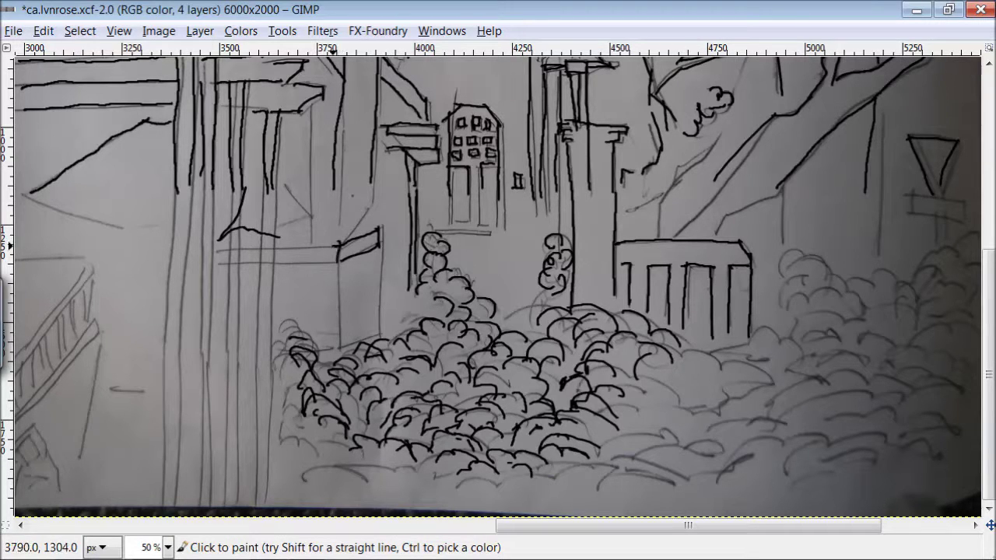
{"action": "left_click_drag", "start_coordinate": [333, 256], "coordinate": [336, 355]}
{"action": "left_click_drag", "start_coordinate": [378, 246], "coordinate": [378, 329]}
{"action": "left_click_drag", "start_coordinate": [657, 381], "coordinate": [696, 424]}
{"action": "left_click_drag", "start_coordinate": [680, 428], "coordinate": [611, 440]}
- Ink the right-hand bush curls and the sign post
{"action": "left_click", "coordinate": [926, 550]}
{"action": "left_click_drag", "start_coordinate": [877, 404], "coordinate": [878, 385]}
{"action": "left_click_drag", "start_coordinate": [692, 358], "coordinate": [746, 375]}
{"action": "mouse_move", "coordinate": [747, 342]}
{"action": "left_mouse_down"}
{"action": "mouse_move", "coordinate": [782, 341]}
{"action": "mouse_move", "coordinate": [807, 384]}
{"action": "mouse_move", "coordinate": [747, 404]}
{"action": "mouse_move", "coordinate": [684, 459]}
{"action": "left_mouse_up"}
{"action": "left_click_drag", "start_coordinate": [654, 378], "coordinate": [661, 409]}
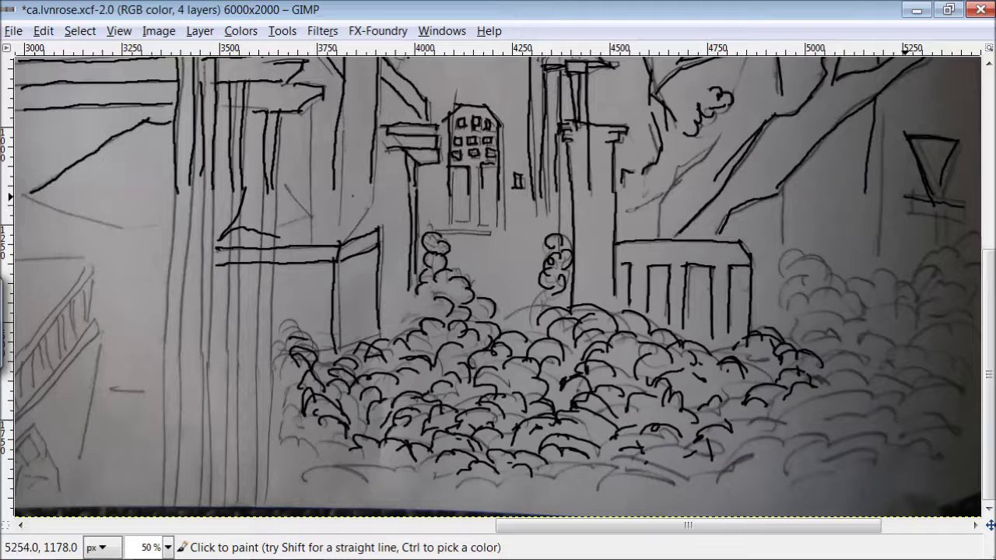
{"action": "mouse_move", "coordinate": [930, 210]}
{"action": "left_mouse_down"}
{"action": "mouse_move", "coordinate": [935, 288]}
{"action": "mouse_move", "coordinate": [874, 282]}
{"action": "mouse_move", "coordinate": [840, 249]}
{"action": "mouse_move", "coordinate": [789, 322]}
{"action": "mouse_move", "coordinate": [882, 302]}
{"action": "mouse_move", "coordinate": [881, 393]}
{"action": "mouse_move", "coordinate": [626, 478]}
{"action": "mouse_move", "coordinate": [605, 454]}
{"action": "mouse_move", "coordinate": [759, 468]}
{"action": "mouse_move", "coordinate": [835, 449]}
{"action": "mouse_move", "coordinate": [876, 403]}
{"action": "mouse_move", "coordinate": [948, 383]}
{"action": "mouse_move", "coordinate": [945, 288]}
{"action": "mouse_move", "coordinate": [914, 451]}
{"action": "mouse_move", "coordinate": [432, 457]}
{"action": "mouse_move", "coordinate": [300, 469]}
{"action": "left_mouse_up"}
- Ink the tall vertical pole lines at left down to the bottom
{"action": "mouse_move", "coordinate": [274, 262]}
{"action": "left_mouse_down"}
{"action": "mouse_move", "coordinate": [265, 496]}
{"action": "mouse_move", "coordinate": [257, 372]}
{"action": "mouse_move", "coordinate": [251, 498]}
{"action": "left_mouse_up"}
{"action": "mouse_move", "coordinate": [238, 262]}
{"action": "left_mouse_down"}
{"action": "mouse_move", "coordinate": [234, 497]}
{"action": "mouse_move", "coordinate": [227, 352]}
{"action": "mouse_move", "coordinate": [224, 496]}
{"action": "left_mouse_up"}
{"action": "left_click_drag", "start_coordinate": [213, 330], "coordinate": [210, 494]}
{"action": "left_click_drag", "start_coordinate": [201, 325], "coordinate": [200, 479]}
{"action": "mouse_move", "coordinate": [183, 198]}
{"action": "left_mouse_down"}
{"action": "mouse_move", "coordinate": [182, 492]}
{"action": "mouse_move", "coordinate": [174, 258]}
{"action": "mouse_move", "coordinate": [169, 454]}
{"action": "left_mouse_up"}
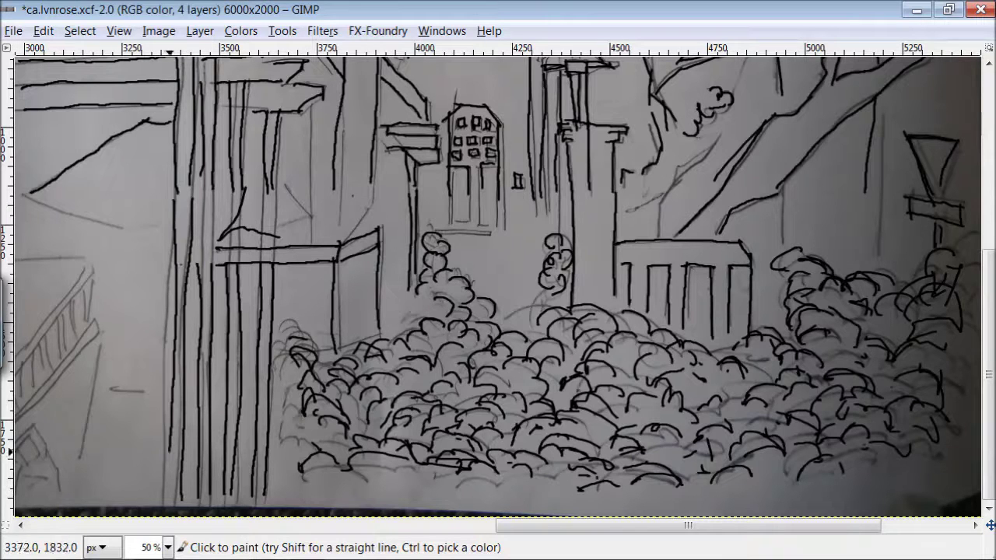
- Ink the stair railing's base post, two diagonals, three balusters and the triangle's lower edge
{"action": "scroll", "coordinate": [327, 489], "scroll_direction": "left", "scroll_amount": 5}
{"action": "left_click_drag", "start_coordinate": [338, 344], "coordinate": [300, 483]}
{"action": "left_click_drag", "start_coordinate": [245, 510], "coordinate": [271, 424]}
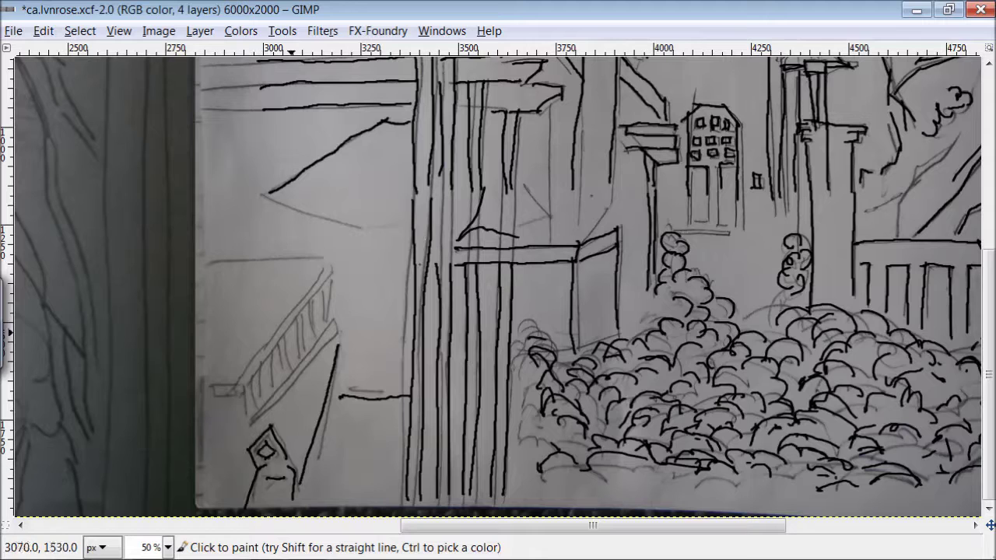
{"action": "left_click_drag", "start_coordinate": [335, 320], "coordinate": [259, 420]}
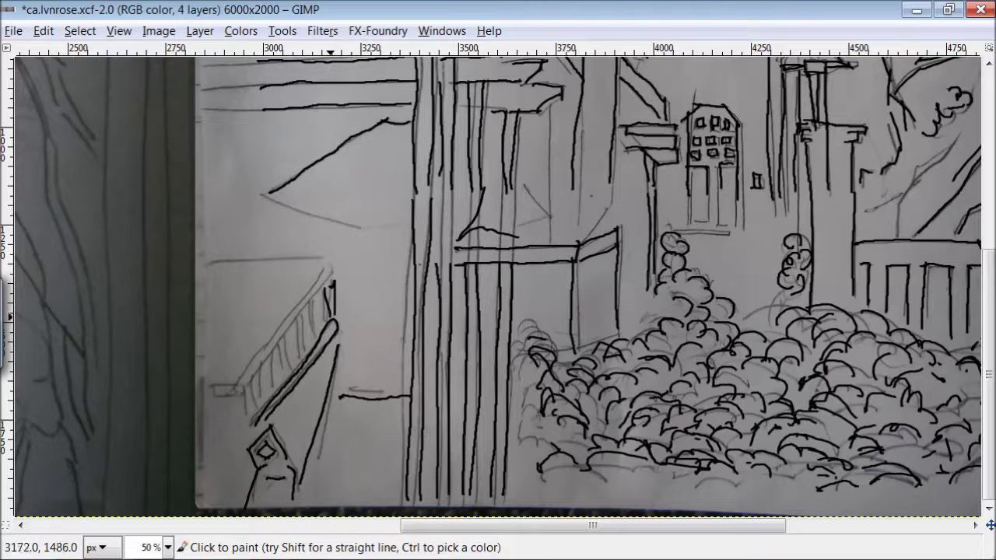
{"action": "left_click_drag", "start_coordinate": [316, 299], "coordinate": [235, 389]}
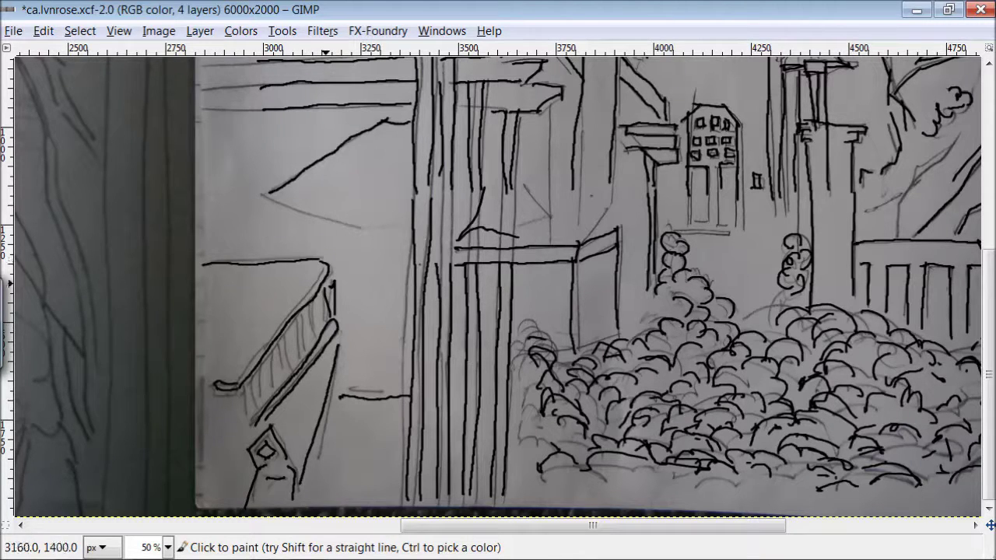
{"action": "mouse_move", "coordinate": [292, 306]}
{"action": "left_mouse_down"}
{"action": "mouse_move", "coordinate": [233, 381]}
{"action": "mouse_move", "coordinate": [313, 347]}
{"action": "left_mouse_up"}
{"action": "left_click_drag", "start_coordinate": [296, 317], "coordinate": [297, 360]}
{"action": "left_click_drag", "start_coordinate": [278, 337], "coordinate": [277, 384]}
{"action": "left_click_drag", "start_coordinate": [320, 210], "coordinate": [397, 218]}
- Scroll left and ink the leaning tree's converging and parallel branch lines
{"action": "scroll", "coordinate": [498, 288], "scroll_direction": "left", "scroll_amount": 5}
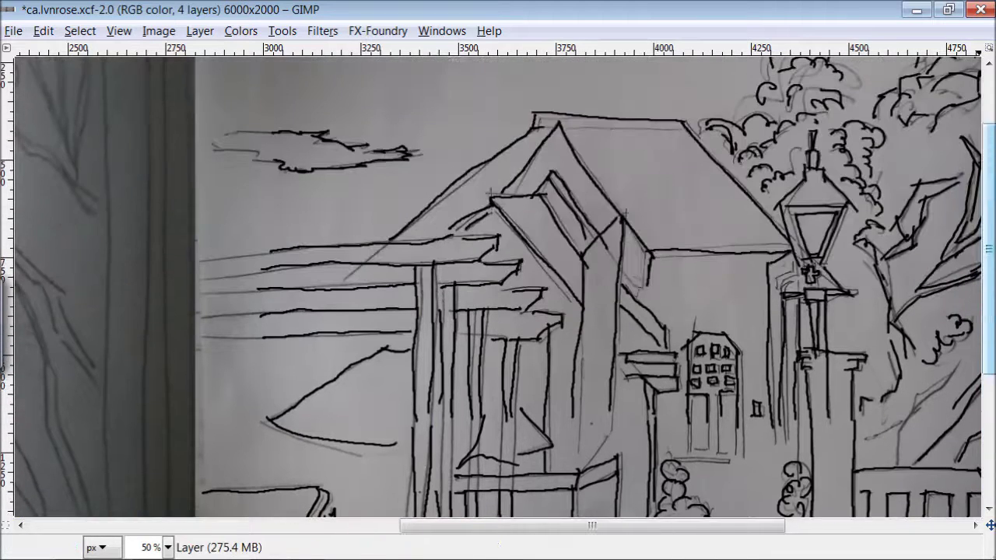
{"action": "scroll", "coordinate": [498, 287], "scroll_direction": "left", "scroll_amount": 5}
{"action": "scroll", "coordinate": [498, 288], "scroll_direction": "left", "scroll_amount": 1}
{"action": "scroll", "coordinate": [498, 288], "scroll_direction": "left", "scroll_amount": 5}
{"action": "left_click_drag", "start_coordinate": [800, 165], "coordinate": [820, 238]}
{"action": "left_click_drag", "start_coordinate": [784, 141], "coordinate": [822, 243]}
{"action": "left_click_drag", "start_coordinate": [815, 137], "coordinate": [823, 232]}
{"action": "left_click_drag", "start_coordinate": [845, 133], "coordinate": [834, 221]}
{"action": "left_click_drag", "start_coordinate": [757, 195], "coordinate": [848, 287]}
{"action": "left_click_drag", "start_coordinate": [725, 173], "coordinate": [783, 253]}
- Ink the leaning tree's trunk edges and outline its foliage clumps
{"action": "left_click_drag", "start_coordinate": [704, 221], "coordinate": [760, 273]}
{"action": "left_click_drag", "start_coordinate": [685, 205], "coordinate": [851, 479]}
{"action": "mouse_move", "coordinate": [860, 470]}
{"action": "left_mouse_down"}
{"action": "mouse_move", "coordinate": [771, 344]}
{"action": "mouse_move", "coordinate": [756, 266]}
{"action": "left_mouse_up"}
{"action": "mouse_move", "coordinate": [675, 200]}
{"action": "left_mouse_down"}
{"action": "mouse_move", "coordinate": [668, 168]}
{"action": "mouse_move", "coordinate": [590, 219]}
{"action": "mouse_move", "coordinate": [674, 249]}
{"action": "mouse_move", "coordinate": [578, 316]}
{"action": "mouse_move", "coordinate": [603, 321]}
{"action": "left_mouse_up"}
{"action": "left_click_drag", "start_coordinate": [615, 264], "coordinate": [591, 288]}
{"action": "left_click", "coordinate": [696, 136]}
- Ink the tree's top foliage, the two right-edge verticals, and the lower branch and trunk
{"action": "mouse_move", "coordinate": [696, 136]}
{"action": "left_mouse_down"}
{"action": "mouse_move", "coordinate": [669, 153]}
{"action": "mouse_move", "coordinate": [840, 124]}
{"action": "left_mouse_up"}
{"action": "left_click_drag", "start_coordinate": [861, 69], "coordinate": [863, 472]}
{"action": "left_click_drag", "start_coordinate": [901, 68], "coordinate": [901, 350]}
{"action": "left_click_drag", "start_coordinate": [664, 326], "coordinate": [760, 378]}
{"action": "mouse_move", "coordinate": [674, 348]}
{"action": "left_mouse_down"}
{"action": "mouse_move", "coordinate": [789, 433]}
{"action": "mouse_move", "coordinate": [805, 509]}
{"action": "left_mouse_up"}
- Ink the cloud outlines, small tree details, the zigzag cloud edge and the leaning antenna
{"action": "left_click_drag", "start_coordinate": [667, 257], "coordinate": [711, 286]}
{"action": "left_click_drag", "start_coordinate": [664, 300], "coordinate": [684, 314]}
{"action": "left_click_drag", "start_coordinate": [585, 243], "coordinate": [344, 267]}
{"action": "mouse_move", "coordinate": [397, 289]}
{"action": "left_mouse_down"}
{"action": "mouse_move", "coordinate": [481, 322]}
{"action": "mouse_move", "coordinate": [428, 349]}
{"action": "left_mouse_up"}
{"action": "left_click_drag", "start_coordinate": [389, 306], "coordinate": [398, 289]}
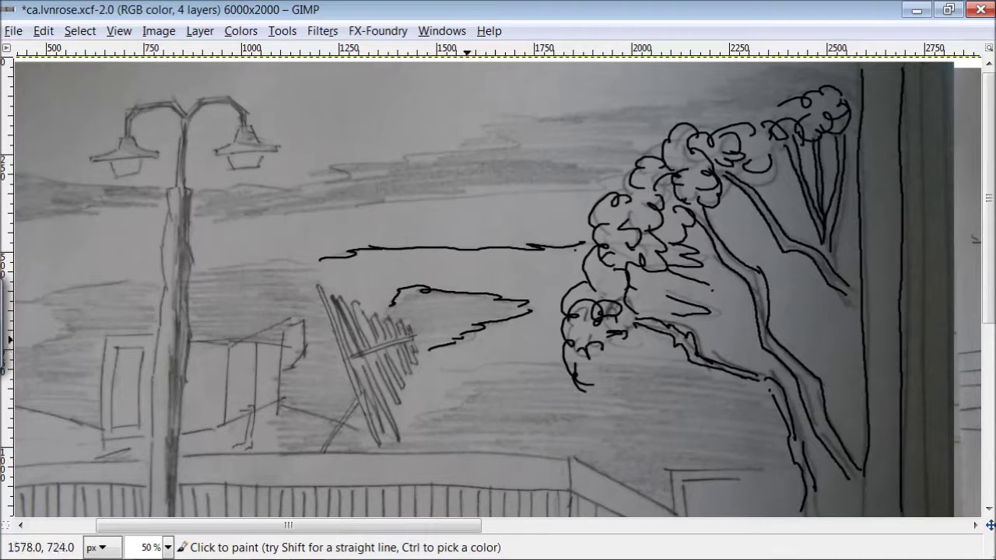
{"action": "left_click_drag", "start_coordinate": [551, 360], "coordinate": [397, 426]}
{"action": "mouse_move", "coordinate": [421, 335]}
{"action": "left_mouse_down"}
{"action": "mouse_move", "coordinate": [392, 327]}
{"action": "mouse_move", "coordinate": [367, 299]}
{"action": "left_mouse_up"}
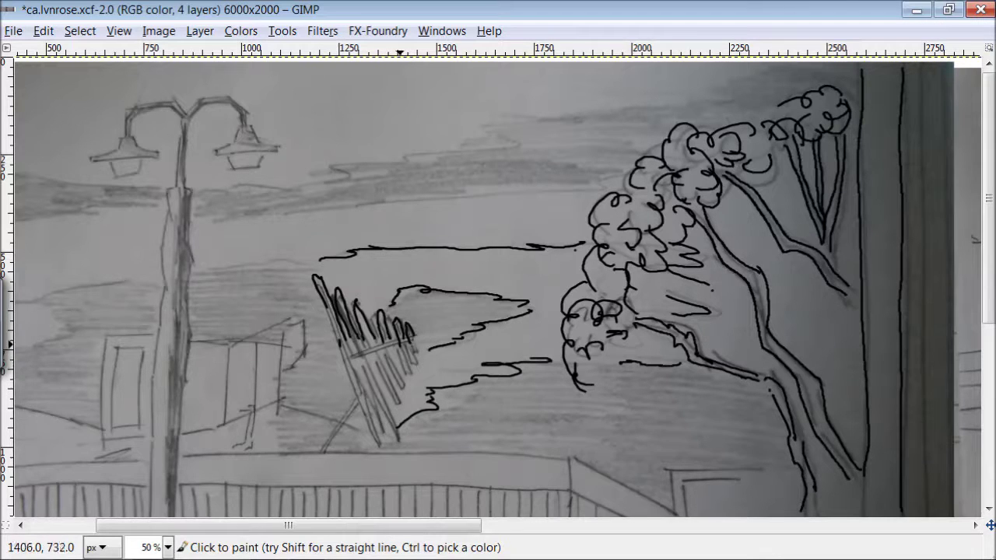
{"action": "mouse_move", "coordinate": [380, 344]}
{"action": "left_mouse_down"}
{"action": "mouse_move", "coordinate": [366, 405]}
{"action": "mouse_move", "coordinate": [401, 440]}
{"action": "mouse_move", "coordinate": [347, 335]}
{"action": "left_mouse_up"}
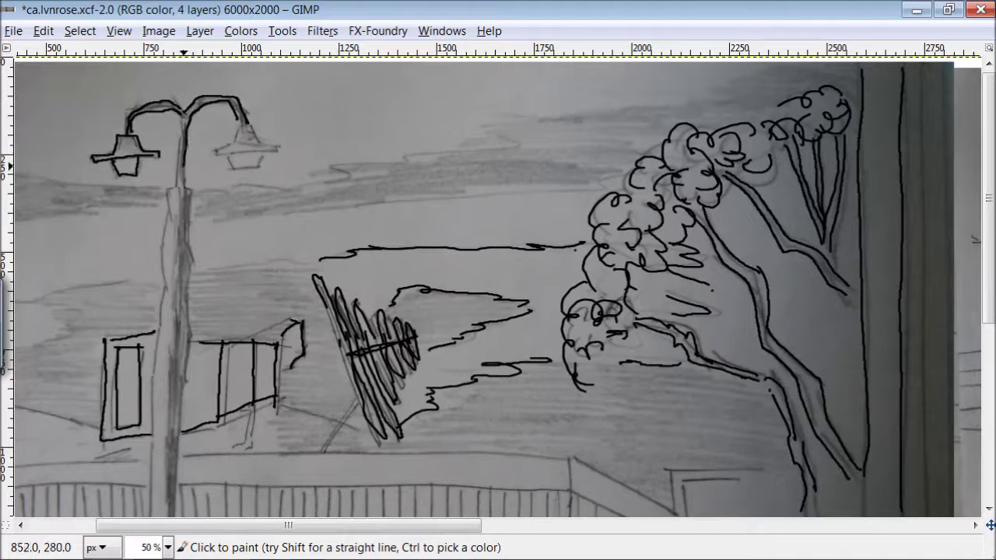
- Ink the lamp post side, the long cloud lines across the sky and the fence's top edge
{"action": "left_click_drag", "start_coordinate": [187, 353], "coordinate": [182, 431]}
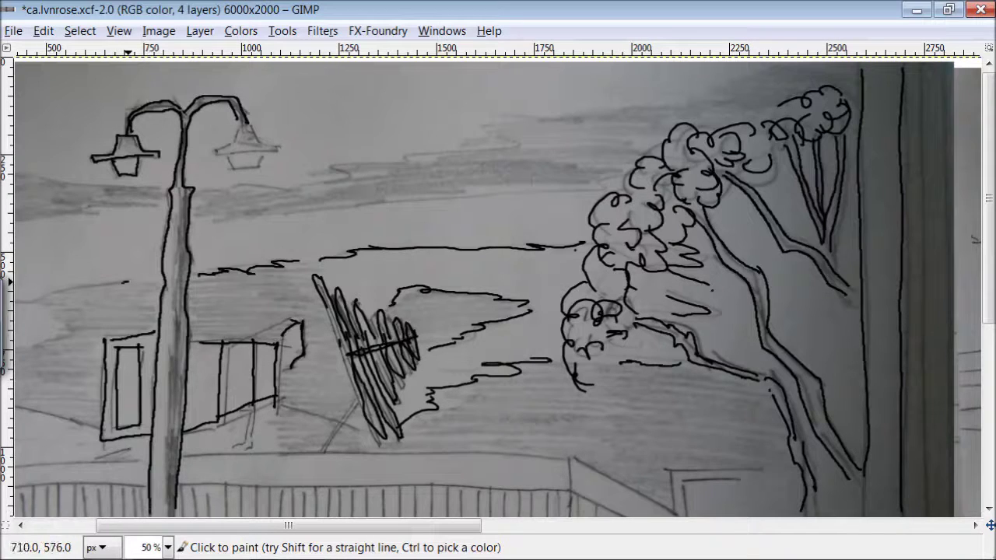
{"action": "left_click_drag", "start_coordinate": [127, 282], "coordinate": [52, 335]}
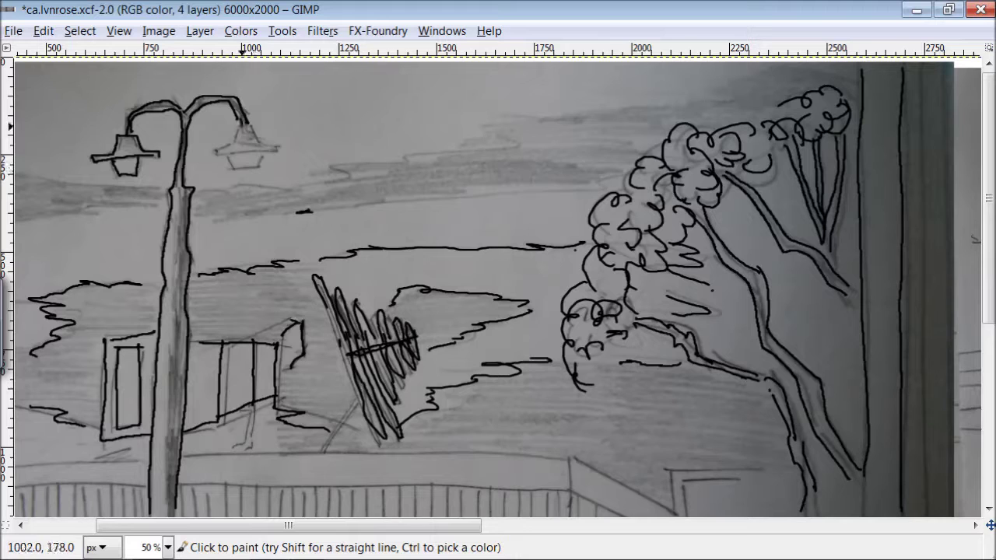
{"action": "mouse_move", "coordinate": [204, 186]}
{"action": "left_mouse_down"}
{"action": "mouse_move", "coordinate": [511, 152]}
{"action": "mouse_move", "coordinate": [746, 86]}
{"action": "left_mouse_up"}
{"action": "left_click_drag", "start_coordinate": [644, 154], "coordinate": [311, 208]}
{"action": "left_click_drag", "start_coordinate": [201, 206], "coordinate": [43, 218]}
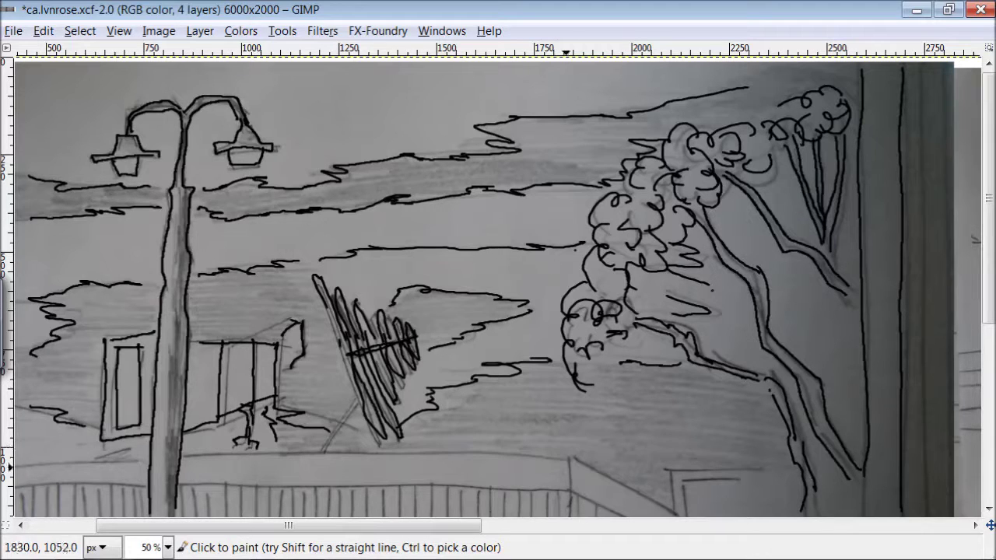
{"action": "left_click_drag", "start_coordinate": [506, 457], "coordinate": [247, 451]}
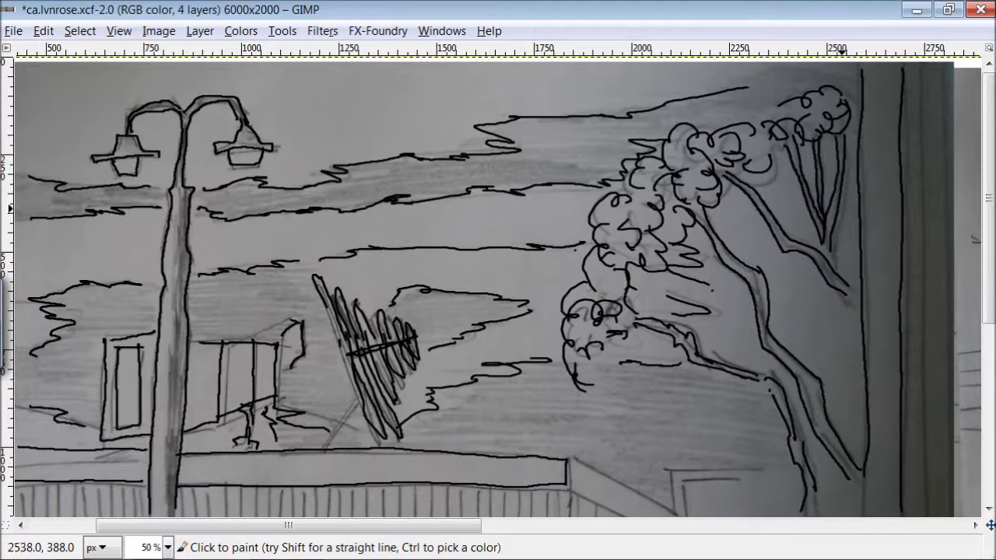
{"action": "scroll", "coordinate": [614, 408], "scroll_direction": "down", "scroll_amount": 5}
- Ink the diagonal fence corner edge, the tree trunk lines and the right bush outline
{"action": "left_click_drag", "start_coordinate": [573, 286], "coordinate": [706, 367]}
{"action": "left_click_drag", "start_coordinate": [561, 310], "coordinate": [688, 386]}
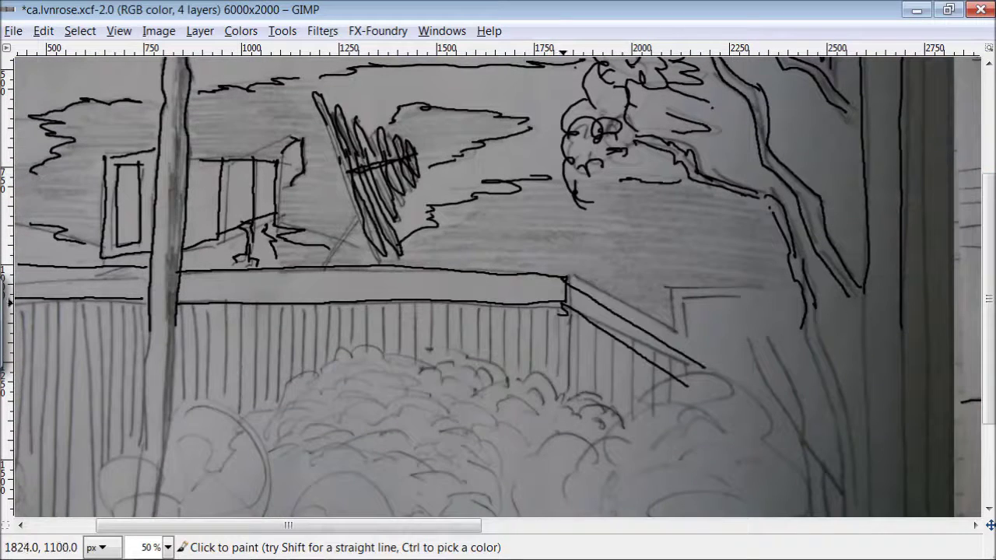
{"action": "left_click_drag", "start_coordinate": [815, 361], "coordinate": [852, 490]}
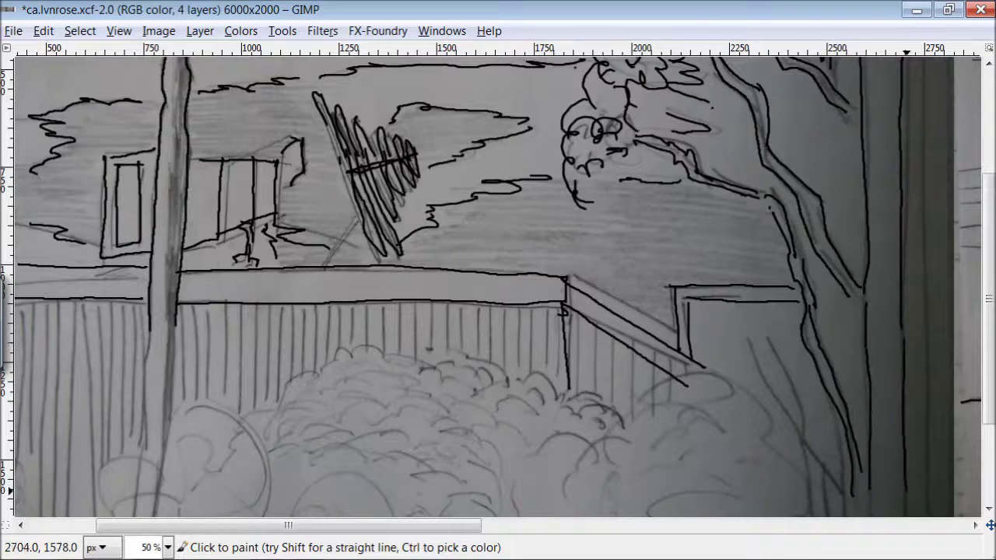
{"action": "left_click_drag", "start_coordinate": [787, 400], "coordinate": [813, 504]}
{"action": "mouse_move", "coordinate": [758, 333]}
{"action": "left_mouse_down"}
{"action": "mouse_move", "coordinate": [790, 474]}
{"action": "mouse_move", "coordinate": [703, 378]}
{"action": "left_mouse_up"}
{"action": "left_click_drag", "start_coordinate": [638, 398], "coordinate": [744, 455]}
{"action": "left_click_drag", "start_coordinate": [643, 466], "coordinate": [754, 484]}
{"action": "mouse_move", "coordinate": [663, 411]}
{"action": "left_mouse_down"}
{"action": "mouse_move", "coordinate": [603, 428]}
{"action": "mouse_move", "coordinate": [530, 410]}
{"action": "mouse_move", "coordinate": [479, 363]}
{"action": "mouse_move", "coordinate": [403, 359]}
{"action": "left_mouse_up"}
- Outline the bush tops with curly arcs, their left edge, and the pole's left edge
{"action": "mouse_move", "coordinate": [331, 360]}
{"action": "left_mouse_down"}
{"action": "mouse_move", "coordinate": [478, 377]}
{"action": "mouse_move", "coordinate": [311, 390]}
{"action": "left_mouse_up"}
{"action": "left_click_drag", "start_coordinate": [365, 397], "coordinate": [479, 463]}
{"action": "mouse_move", "coordinate": [466, 435]}
{"action": "left_mouse_down"}
{"action": "mouse_move", "coordinate": [389, 452]}
{"action": "mouse_move", "coordinate": [328, 439]}
{"action": "left_mouse_up"}
{"action": "left_click_drag", "start_coordinate": [396, 416], "coordinate": [327, 404]}
{"action": "left_click_drag", "start_coordinate": [274, 444], "coordinate": [342, 403]}
{"action": "left_click_drag", "start_coordinate": [285, 451], "coordinate": [304, 443]}
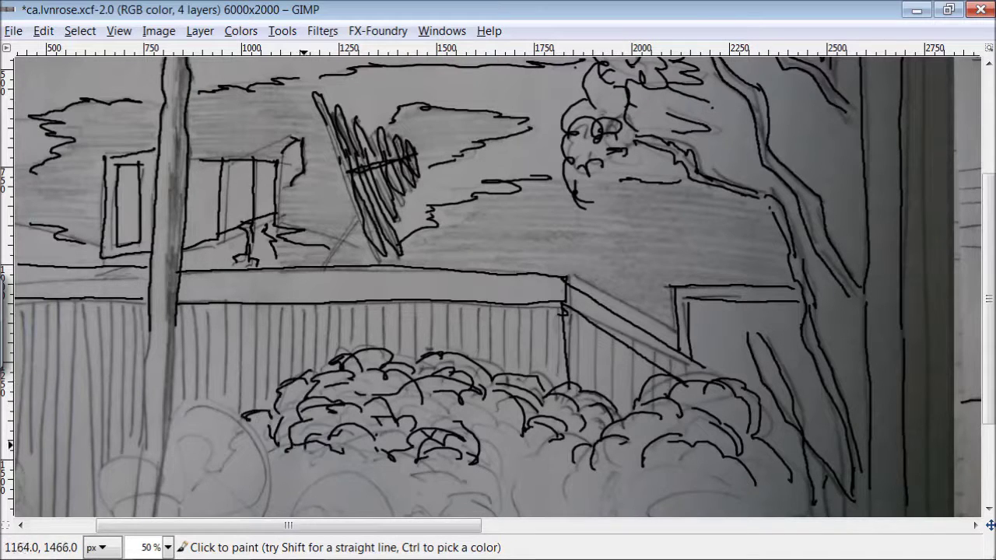
{"action": "left_click_drag", "start_coordinate": [145, 364], "coordinate": [137, 439]}
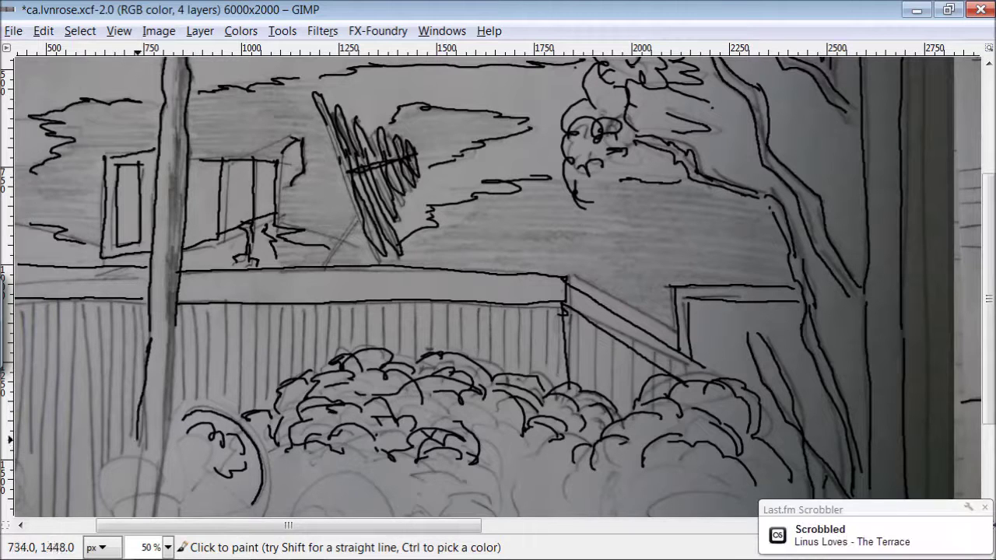
{"action": "left_click_drag", "start_coordinate": [94, 485], "coordinate": [166, 482]}
{"action": "scroll", "coordinate": [651, 357], "scroll_direction": "down", "scroll_amount": 1}
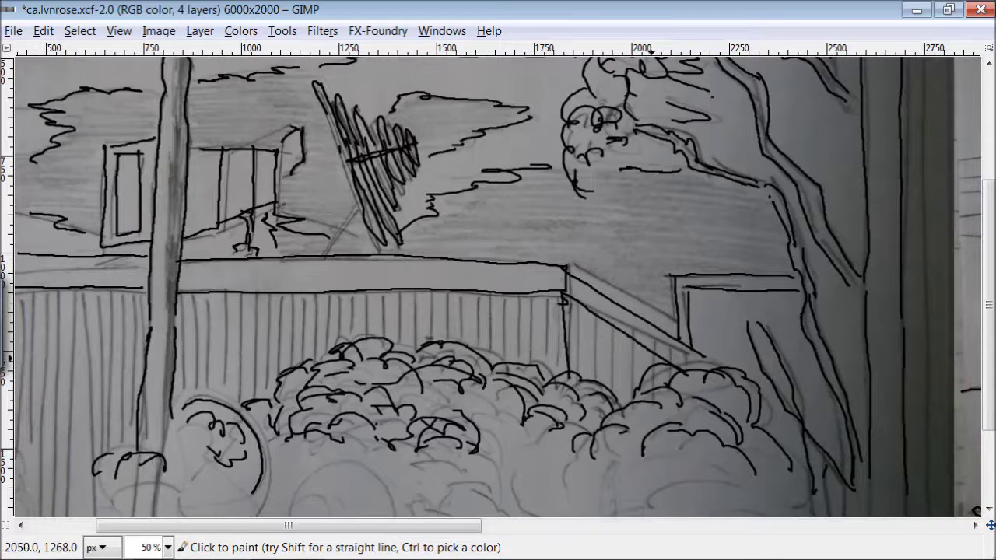
- Ink the fence pickets on the right side, near the corner and in the middle
{"action": "left_click_drag", "start_coordinate": [631, 342], "coordinate": [631, 392]}
{"action": "left_click_drag", "start_coordinate": [621, 330], "coordinate": [621, 393]}
{"action": "left_click_drag", "start_coordinate": [603, 323], "coordinate": [605, 385]}
{"action": "left_click_drag", "start_coordinate": [543, 293], "coordinate": [543, 354]}
{"action": "left_click_drag", "start_coordinate": [529, 298], "coordinate": [529, 361]}
{"action": "left_click_drag", "start_coordinate": [511, 297], "coordinate": [511, 363]}
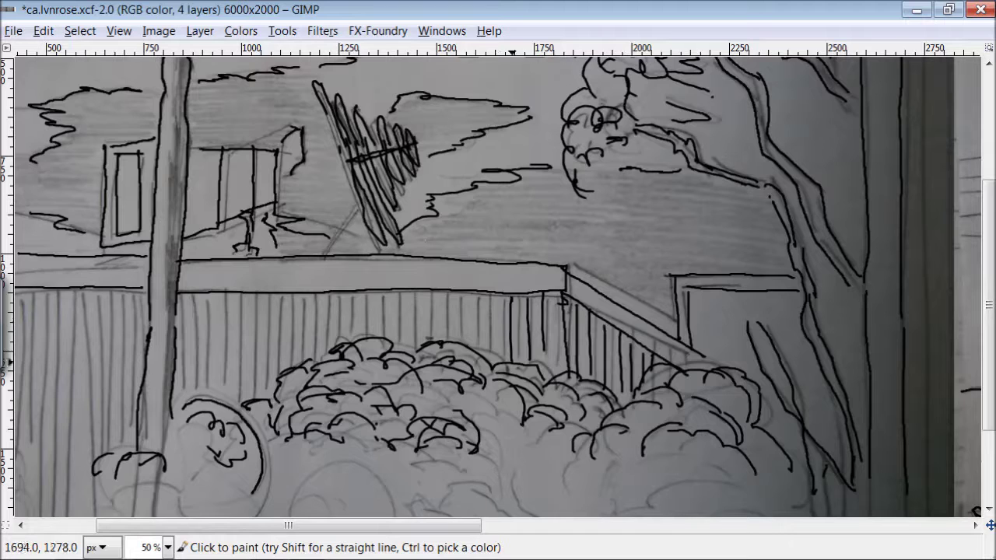
{"action": "left_click_drag", "start_coordinate": [358, 291], "coordinate": [358, 349]}
{"action": "left_click_drag", "start_coordinate": [345, 293], "coordinate": [345, 351]}
{"action": "mouse_move", "coordinate": [335, 296]}
{"action": "left_mouse_down"}
{"action": "mouse_move", "coordinate": [334, 349]}
{"action": "mouse_move", "coordinate": [321, 362]}
{"action": "left_mouse_up"}
{"action": "left_click_drag", "start_coordinate": [307, 292], "coordinate": [308, 371]}
{"action": "left_click_drag", "start_coordinate": [290, 295], "coordinate": [289, 377]}
- Ink the remaining fence pickets further left, including the left fence
{"action": "left_click_drag", "start_coordinate": [187, 292], "coordinate": [186, 406]}
{"action": "left_click_drag", "start_coordinate": [196, 293], "coordinate": [196, 399]}
{"action": "mouse_move", "coordinate": [206, 291]}
{"action": "left_mouse_down"}
{"action": "mouse_move", "coordinate": [207, 394]}
{"action": "mouse_move", "coordinate": [219, 412]}
{"action": "left_mouse_up"}
{"action": "left_click_drag", "start_coordinate": [233, 296], "coordinate": [233, 419]}
{"action": "left_click_drag", "start_coordinate": [241, 293], "coordinate": [242, 404]}
{"action": "mouse_move", "coordinate": [131, 289]}
{"action": "left_mouse_down"}
{"action": "mouse_move", "coordinate": [131, 441]}
{"action": "mouse_move", "coordinate": [116, 441]}
{"action": "left_mouse_up"}
{"action": "left_click_drag", "start_coordinate": [98, 290], "coordinate": [87, 517]}
{"action": "mouse_move", "coordinate": [70, 280]}
{"action": "left_mouse_down"}
{"action": "mouse_move", "coordinate": [71, 516]}
{"action": "mouse_move", "coordinate": [50, 516]}
{"action": "left_mouse_up"}
- Scribble curly bush texture along the bottom and over the bushes
{"action": "left_click_drag", "start_coordinate": [30, 349], "coordinate": [26, 512]}
{"action": "mouse_move", "coordinate": [95, 498]}
{"action": "left_mouse_down"}
{"action": "mouse_move", "coordinate": [144, 468]}
{"action": "mouse_move", "coordinate": [247, 444]}
{"action": "mouse_move", "coordinate": [369, 454]}
{"action": "mouse_move", "coordinate": [226, 498]}
{"action": "left_mouse_up"}
{"action": "mouse_move", "coordinate": [219, 444]}
{"action": "left_mouse_down"}
{"action": "mouse_move", "coordinate": [181, 438]}
{"action": "mouse_move", "coordinate": [272, 451]}
{"action": "left_mouse_up"}
{"action": "left_click_drag", "start_coordinate": [295, 436], "coordinate": [370, 475]}
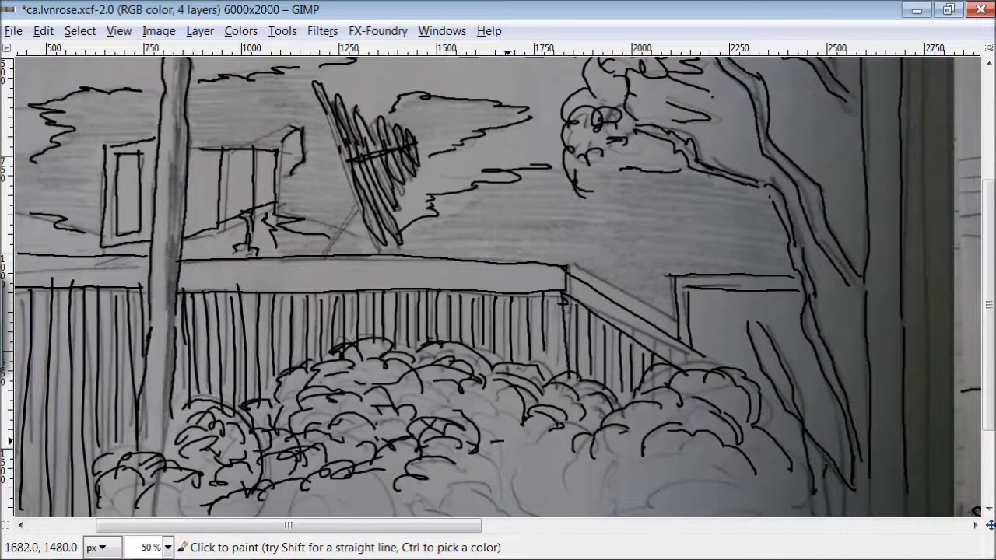
{"action": "left_click_drag", "start_coordinate": [486, 467], "coordinate": [583, 435]}
{"action": "left_click_drag", "start_coordinate": [459, 397], "coordinate": [521, 421]}
{"action": "mouse_move", "coordinate": [564, 474]}
{"action": "left_mouse_down"}
{"action": "mouse_move", "coordinate": [727, 467]}
{"action": "mouse_move", "coordinate": [623, 448]}
{"action": "left_mouse_up"}
{"action": "left_click_drag", "start_coordinate": [622, 482], "coordinate": [290, 504]}
{"action": "scroll", "coordinate": [497, 311], "scroll_direction": "down", "scroll_amount": 3}
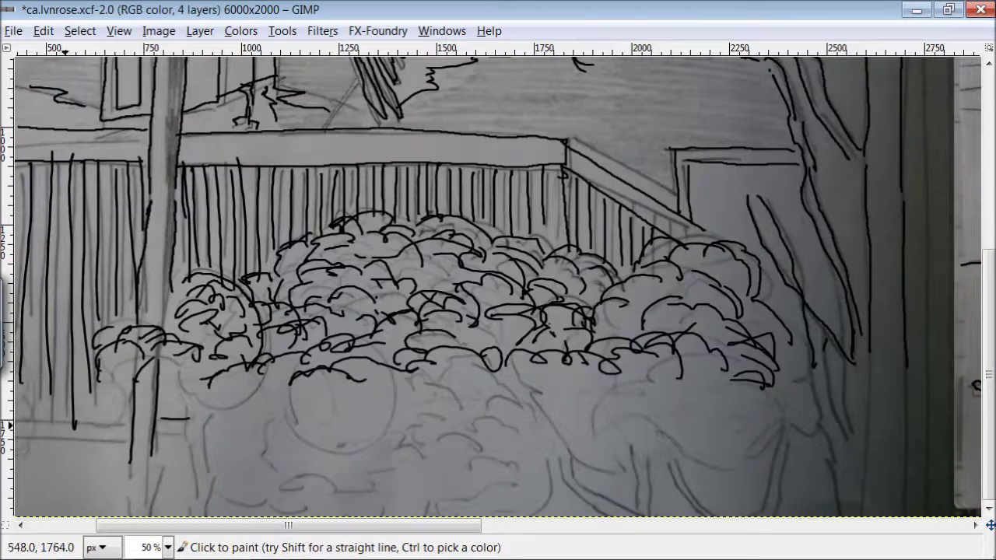
- Fill the lower-left bush with curly strokes and extend the bush outline near the trunk
{"action": "left_click_drag", "start_coordinate": [199, 389], "coordinate": [222, 491]}
{"action": "left_click_drag", "start_coordinate": [276, 397], "coordinate": [374, 448]}
{"action": "left_click_drag", "start_coordinate": [393, 377], "coordinate": [365, 455]}
{"action": "mouse_move", "coordinate": [335, 412]}
{"action": "left_mouse_down"}
{"action": "mouse_move", "coordinate": [237, 377]}
{"action": "mouse_move", "coordinate": [267, 482]}
{"action": "left_mouse_up"}
{"action": "left_click_drag", "start_coordinate": [632, 465], "coordinate": [565, 454]}
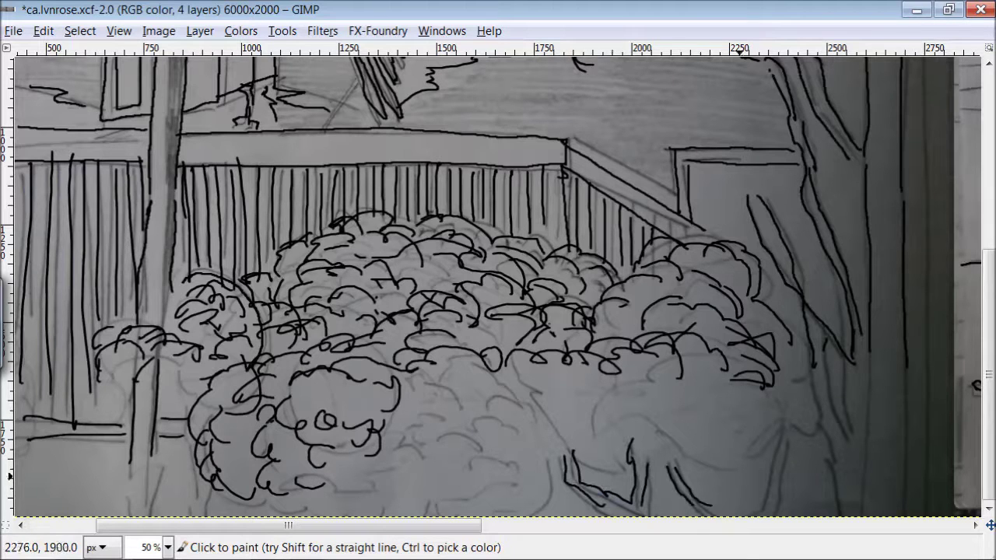
- Ink the right tree and trunk details and add curls to the lower-right bush
{"action": "left_click_drag", "start_coordinate": [821, 432], "coordinate": [793, 293]}
{"action": "left_click_drag", "start_coordinate": [748, 207], "coordinate": [852, 336]}
{"action": "left_click_drag", "start_coordinate": [805, 294], "coordinate": [861, 440]}
{"action": "left_click_drag", "start_coordinate": [846, 362], "coordinate": [836, 498]}
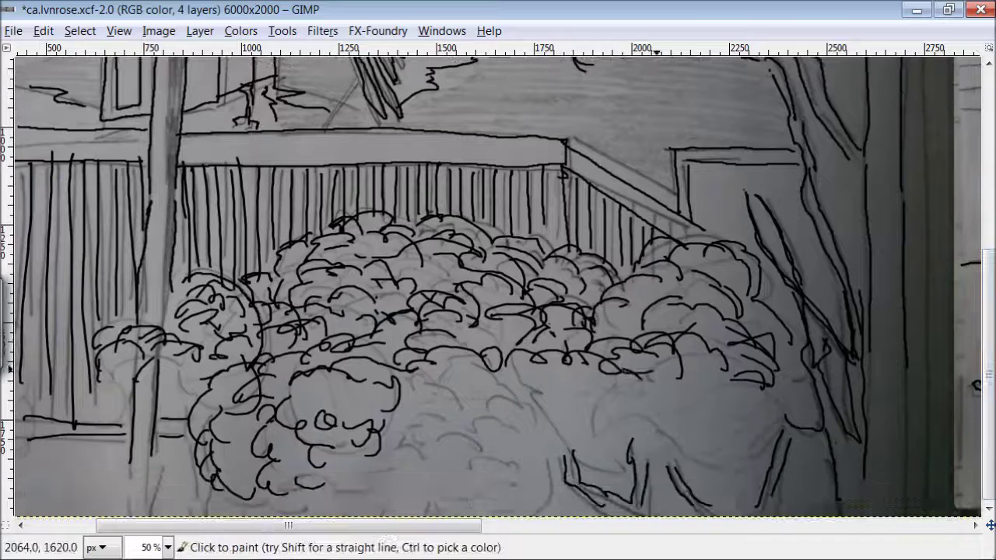
{"action": "left_click_drag", "start_coordinate": [653, 379], "coordinate": [595, 435]}
{"action": "left_click_drag", "start_coordinate": [650, 428], "coordinate": [727, 448]}
{"action": "left_click_drag", "start_coordinate": [728, 389], "coordinate": [763, 448]}
{"action": "mouse_move", "coordinate": [549, 501]}
{"action": "left_mouse_down"}
{"action": "mouse_move", "coordinate": [539, 413]}
{"action": "mouse_move", "coordinate": [407, 422]}
{"action": "mouse_move", "coordinate": [417, 480]}
{"action": "mouse_move", "coordinate": [183, 491]}
{"action": "mouse_move", "coordinate": [70, 471]}
{"action": "left_mouse_up"}
- Fit the image in the window, zoom to 1:8, and bring up the docks to hide the DSCF layers
{"action": "left_click", "coordinate": [119, 30]}
{"action": "left_click", "coordinate": [389, 144]}
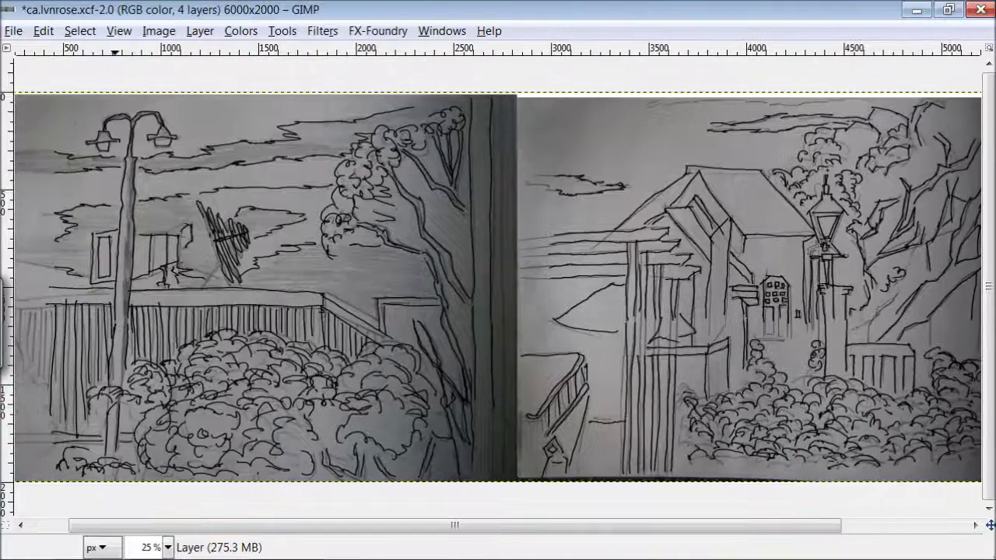
{"action": "left_click", "coordinate": [119, 30]}
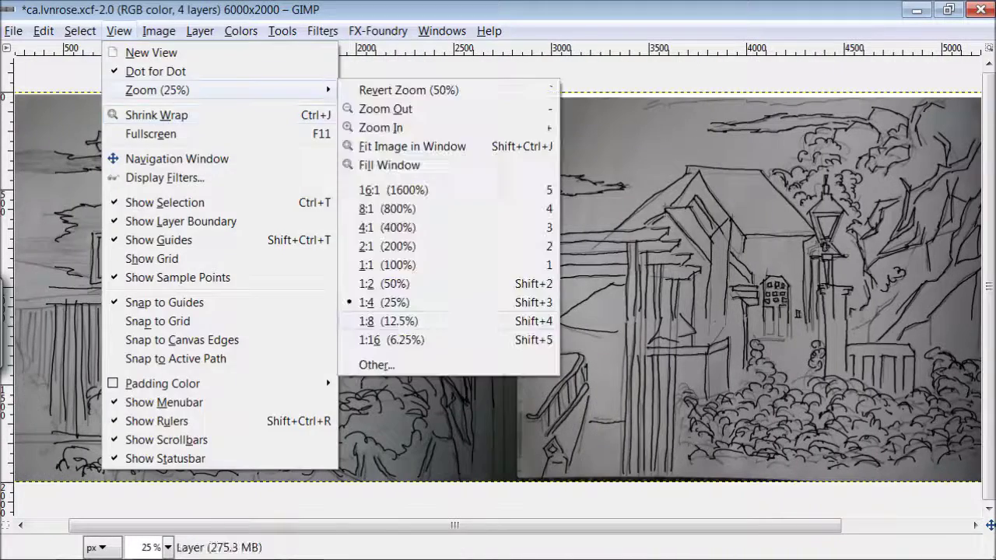
{"action": "left_click", "coordinate": [367, 362]}
{"action": "key", "text": "Tab"}
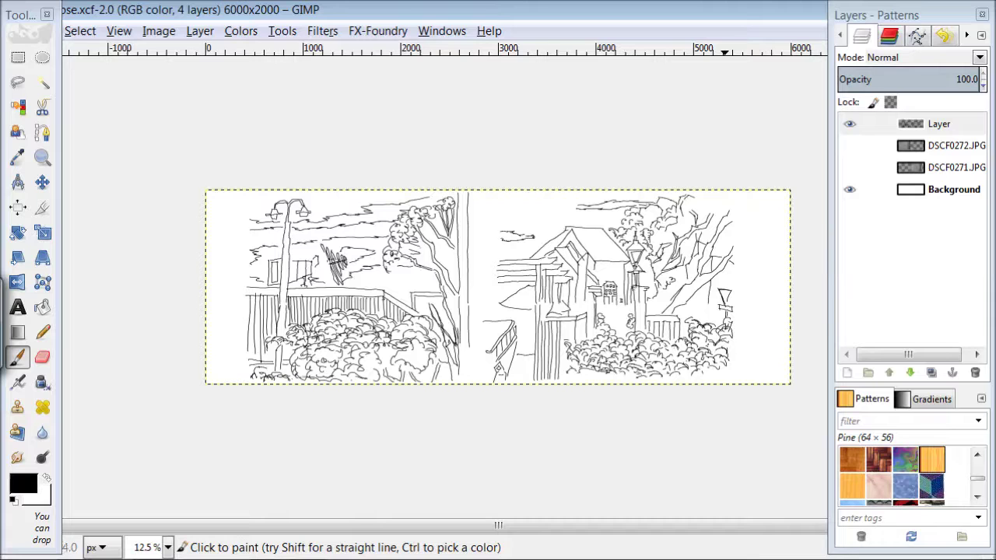
- Zoom to 1:4 with docks hidden, pan the panorama and add a curly bush stroke
{"action": "left_click", "coordinate": [119, 30]}
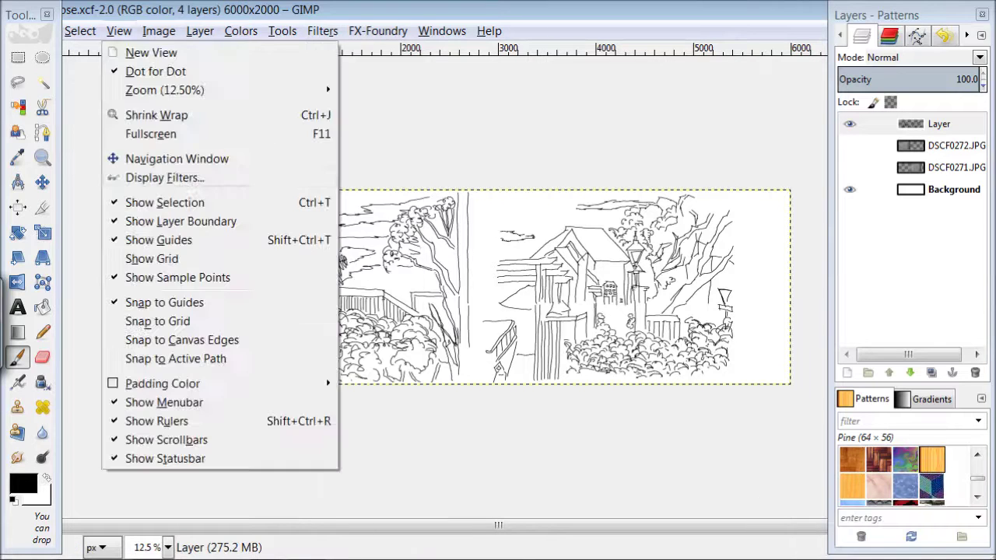
{"action": "left_click", "coordinate": [404, 309]}
{"action": "key", "text": "Tab"}
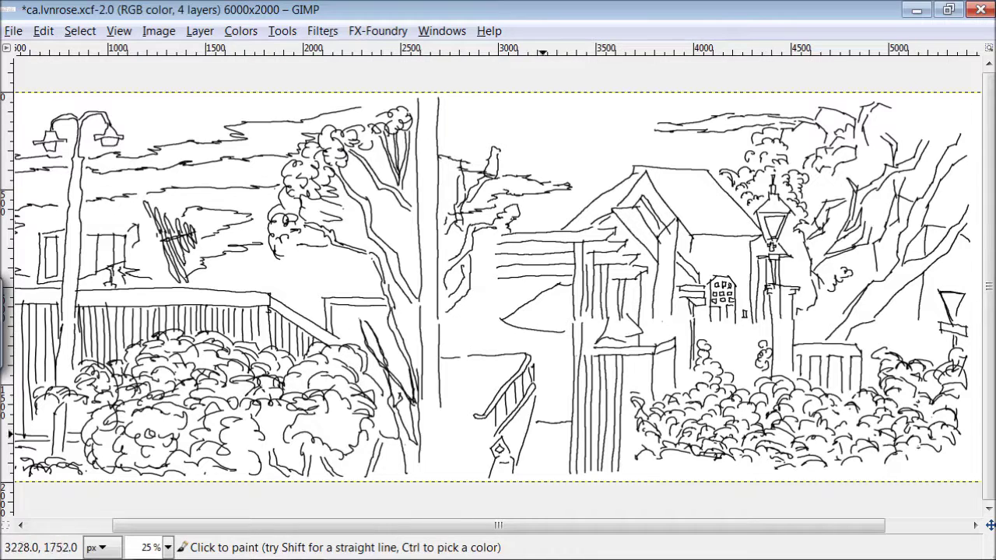
{"action": "scroll", "coordinate": [661, 459], "scroll_direction": "right", "scroll_amount": 2}
{"action": "scroll", "coordinate": [661, 459], "scroll_direction": "left", "scroll_amount": 2}
{"action": "scroll", "coordinate": [661, 459], "scroll_direction": "left", "scroll_amount": 2}
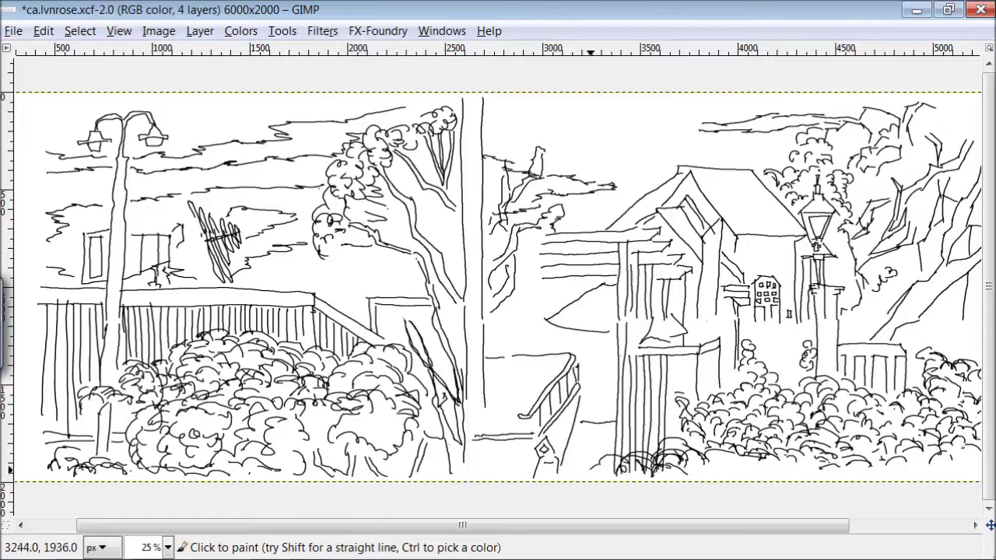
{"action": "left_click_drag", "start_coordinate": [424, 471], "coordinate": [405, 475]}
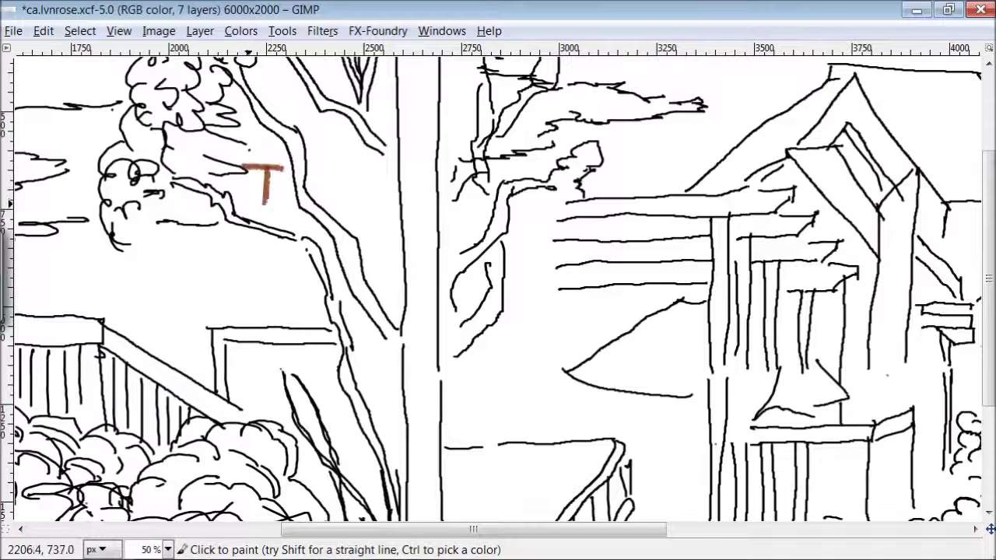
- Hand-letter 'INKING DONE' in brown and begin the 'NXT UP' line
{"action": "mouse_move", "coordinate": [249, 201]}
{"action": "left_mouse_down"}
{"action": "mouse_move", "coordinate": [323, 164]}
{"action": "mouse_move", "coordinate": [389, 209]}
{"action": "left_mouse_up"}
{"action": "left_click_drag", "start_coordinate": [397, 168], "coordinate": [451, 230]}
{"action": "left_click_drag", "start_coordinate": [504, 165], "coordinate": [622, 190]}
{"action": "mouse_move", "coordinate": [245, 276]}
{"action": "left_mouse_down"}
{"action": "mouse_move", "coordinate": [276, 229]}
{"action": "mouse_move", "coordinate": [327, 272]}
{"action": "left_mouse_up"}
{"action": "mouse_move", "coordinate": [369, 237]}
{"action": "left_mouse_down"}
{"action": "mouse_move", "coordinate": [514, 248]}
{"action": "mouse_move", "coordinate": [498, 279]}
{"action": "left_mouse_up"}
- Letter 'IS' and 'TONE - GRAYSCALE', then start painting dark grey down the tall trunk
{"action": "left_click_drag", "start_coordinate": [554, 245], "coordinate": [536, 278]}
{"action": "mouse_move", "coordinate": [278, 308]}
{"action": "left_mouse_down"}
{"action": "mouse_move", "coordinate": [334, 308]}
{"action": "mouse_move", "coordinate": [405, 346]}
{"action": "left_mouse_up"}
{"action": "left_click_drag", "start_coordinate": [416, 307], "coordinate": [473, 320]}
{"action": "mouse_move", "coordinate": [513, 319]}
{"action": "left_mouse_down"}
{"action": "mouse_move", "coordinate": [537, 335]}
{"action": "mouse_move", "coordinate": [618, 350]}
{"action": "mouse_move", "coordinate": [770, 362]}
{"action": "left_mouse_up"}
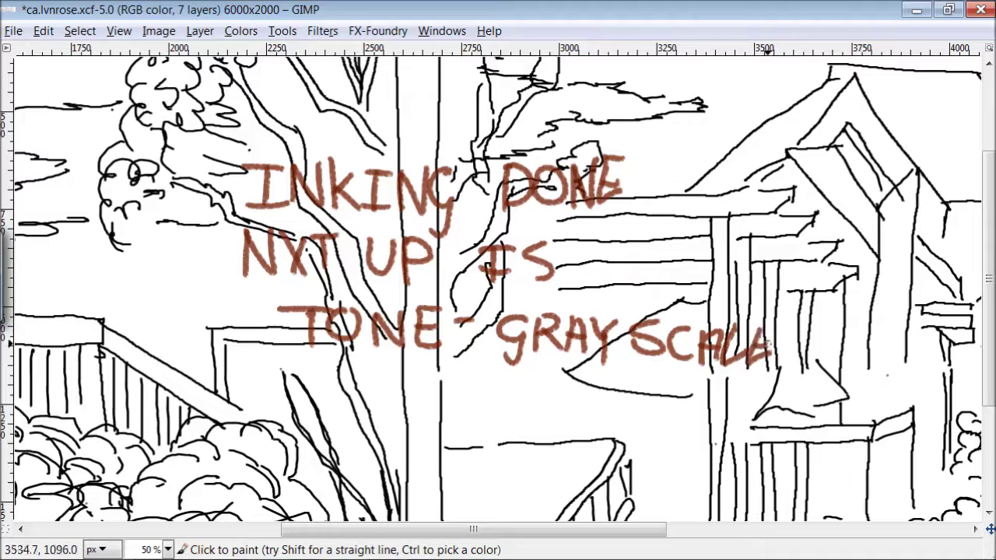
{"action": "left_click_drag", "start_coordinate": [758, 323], "coordinate": [788, 335]}
{"action": "left_click_drag", "start_coordinate": [798, 315], "coordinate": [792, 354]}
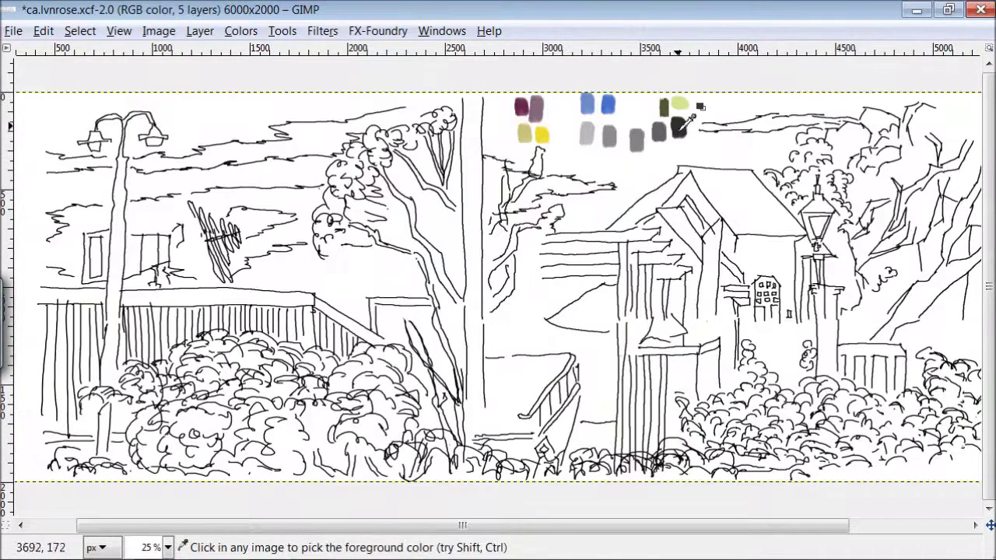
{"action": "left_click_drag", "start_coordinate": [470, 190], "coordinate": [483, 281]}
- Paint dark grey up the tall trunk and over both lamp posts from head to base
{"action": "mouse_move", "coordinate": [470, 148]}
{"action": "left_mouse_down"}
{"action": "mouse_move", "coordinate": [476, 416]}
{"action": "mouse_move", "coordinate": [473, 97]}
{"action": "left_mouse_up"}
{"action": "left_click_drag", "start_coordinate": [118, 224], "coordinate": [108, 380]}
{"action": "mouse_move", "coordinate": [114, 290]}
{"action": "left_mouse_down"}
{"action": "mouse_move", "coordinate": [131, 130]}
{"action": "mouse_move", "coordinate": [111, 126]}
{"action": "mouse_move", "coordinate": [94, 146]}
{"action": "mouse_move", "coordinate": [151, 112]}
{"action": "mouse_move", "coordinate": [162, 142]}
{"action": "mouse_move", "coordinate": [144, 122]}
{"action": "mouse_move", "coordinate": [156, 138]}
{"action": "left_mouse_up"}
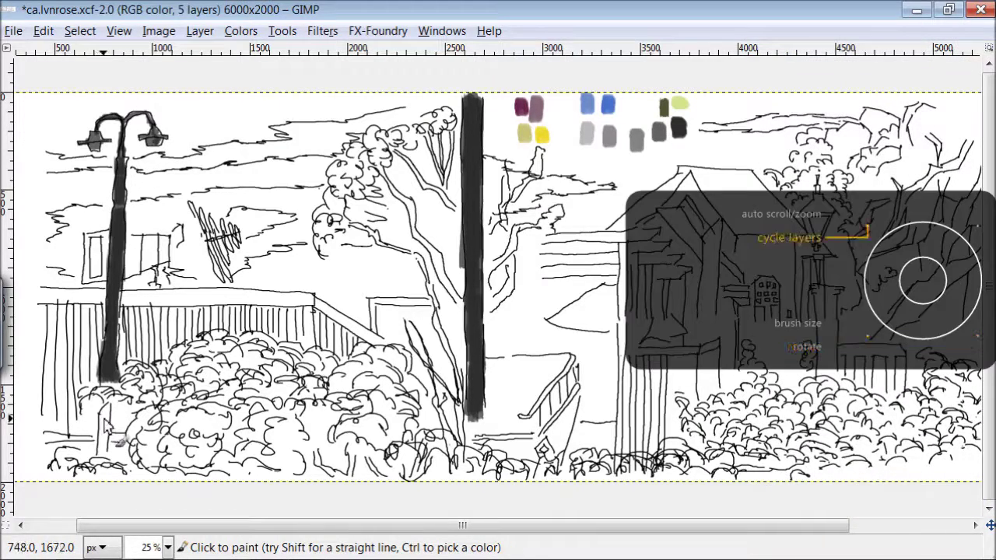
{"action": "right_click", "coordinate": [109, 444]}
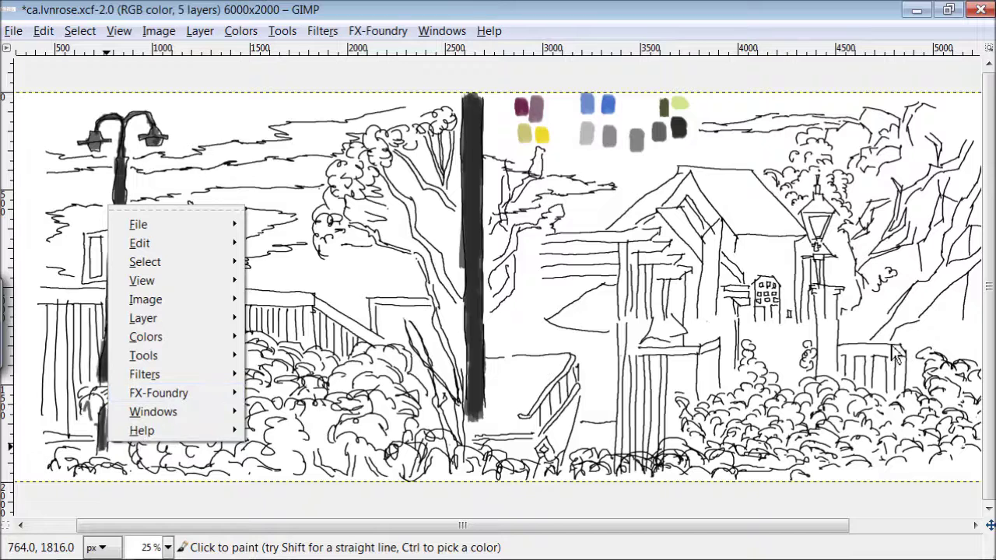
{"action": "left_click", "coordinate": [842, 350]}
{"action": "mouse_move", "coordinate": [840, 342]}
{"action": "left_mouse_down"}
{"action": "mouse_move", "coordinate": [834, 374]}
{"action": "mouse_move", "coordinate": [829, 334]}
{"action": "mouse_move", "coordinate": [838, 335]}
{"action": "mouse_move", "coordinate": [824, 307]}
{"action": "mouse_move", "coordinate": [833, 334]}
{"action": "left_mouse_up"}
{"action": "mouse_move", "coordinate": [822, 202]}
{"action": "left_mouse_down"}
{"action": "mouse_move", "coordinate": [810, 257]}
{"action": "mouse_move", "coordinate": [823, 296]}
{"action": "mouse_move", "coordinate": [819, 179]}
{"action": "left_mouse_up"}
{"action": "left_click_drag", "start_coordinate": [825, 354], "coordinate": [826, 385]}
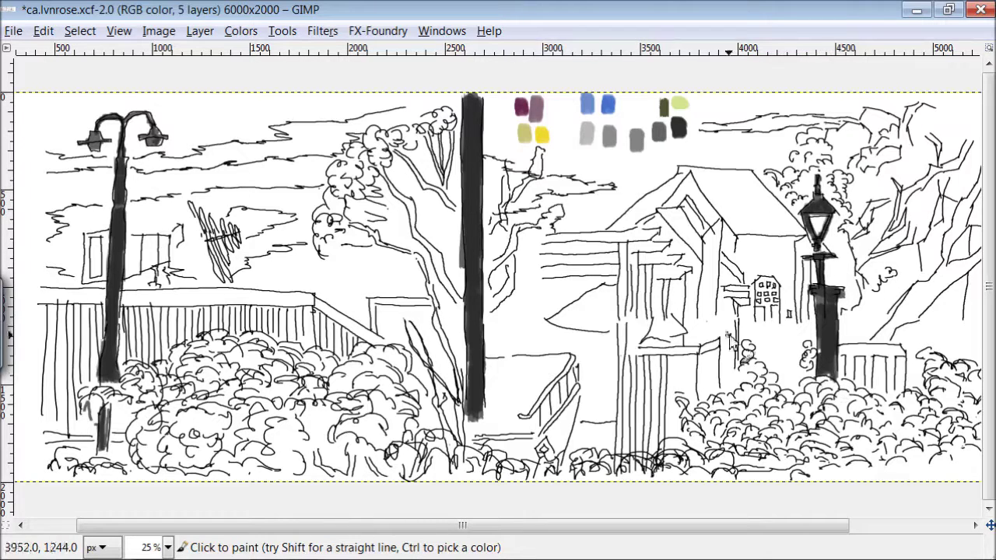
- Darken the signpost's uprights and its two crossbars in dark grey
{"action": "left_click_drag", "start_coordinate": [623, 244], "coordinate": [623, 447]}
{"action": "left_click_drag", "start_coordinate": [623, 405], "coordinate": [623, 449]}
{"action": "left_click_drag", "start_coordinate": [660, 233], "coordinate": [542, 235]}
{"action": "left_click_drag", "start_coordinate": [677, 267], "coordinate": [542, 265]}
{"action": "left_click_drag", "start_coordinate": [647, 266], "coordinate": [654, 306]}
{"action": "mouse_move", "coordinate": [649, 355]}
{"action": "left_mouse_down"}
{"action": "mouse_move", "coordinate": [647, 450]}
{"action": "mouse_move", "coordinate": [667, 418]}
{"action": "left_mouse_up"}
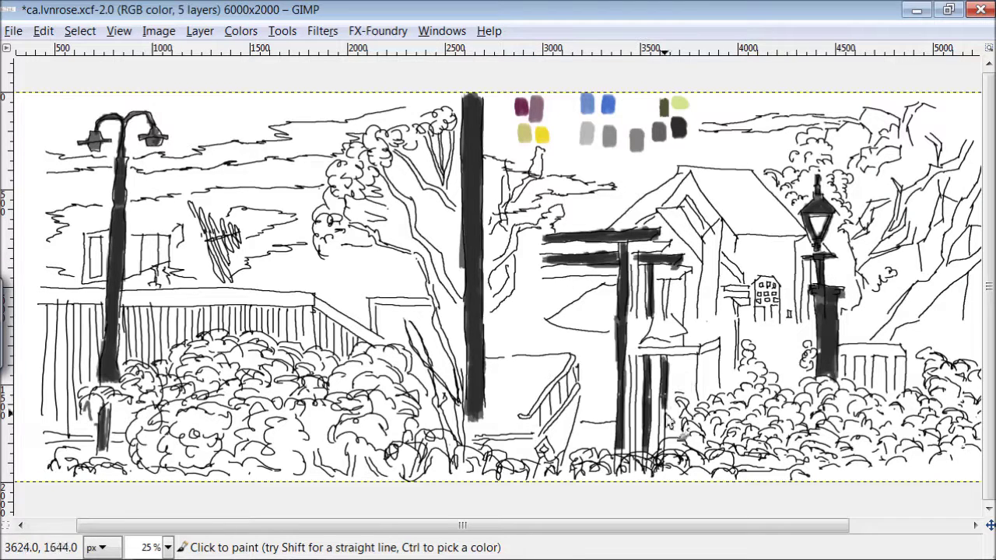
{"action": "mouse_move", "coordinate": [667, 334]}
{"action": "left_mouse_down"}
{"action": "mouse_move", "coordinate": [678, 281]}
{"action": "mouse_move", "coordinate": [666, 317]}
{"action": "left_mouse_up"}
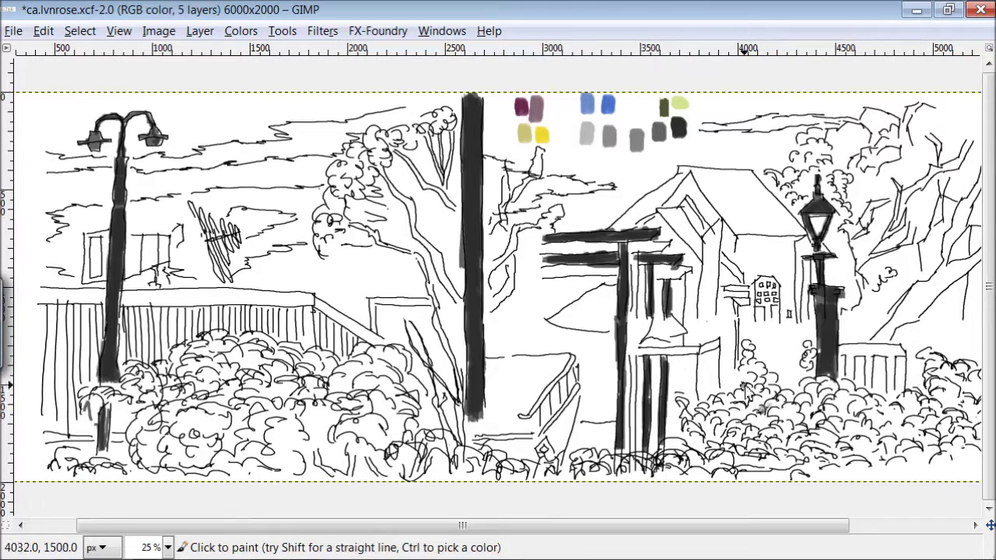
- Darken the stair railing with its base and the house's front corner
{"action": "mouse_move", "coordinate": [574, 356]}
{"action": "left_mouse_down"}
{"action": "mouse_move", "coordinate": [560, 385]}
{"action": "mouse_move", "coordinate": [519, 418]}
{"action": "left_mouse_up"}
{"action": "mouse_move", "coordinate": [585, 392]}
{"action": "left_mouse_down"}
{"action": "mouse_move", "coordinate": [537, 430]}
{"action": "mouse_move", "coordinate": [475, 442]}
{"action": "left_mouse_up"}
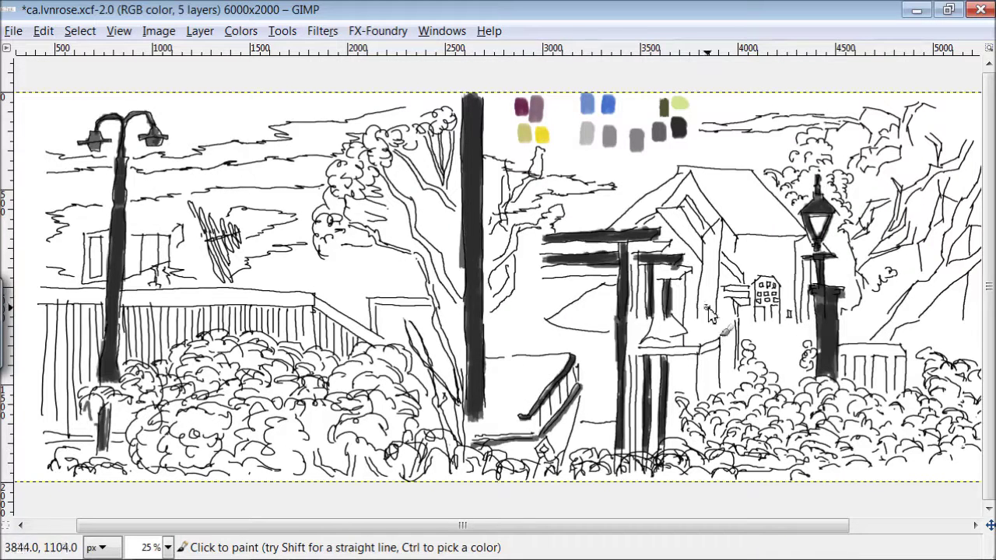
{"action": "mouse_move", "coordinate": [709, 311]}
{"action": "left_mouse_down"}
{"action": "mouse_move", "coordinate": [700, 260]}
{"action": "mouse_move", "coordinate": [709, 334]}
{"action": "left_mouse_up"}
{"action": "left_click_drag", "start_coordinate": [715, 292], "coordinate": [717, 323]}
{"action": "mouse_move", "coordinate": [716, 250]}
{"action": "left_mouse_down"}
{"action": "mouse_move", "coordinate": [720, 220]}
{"action": "mouse_move", "coordinate": [711, 344]}
{"action": "left_mouse_up"}
- Add mid-grey strokes on the house and over the sign boards and their post
{"action": "left_click", "coordinate": [659, 240], "text": "ctrl"}
{"action": "left_click_drag", "start_coordinate": [683, 276], "coordinate": [659, 277]}
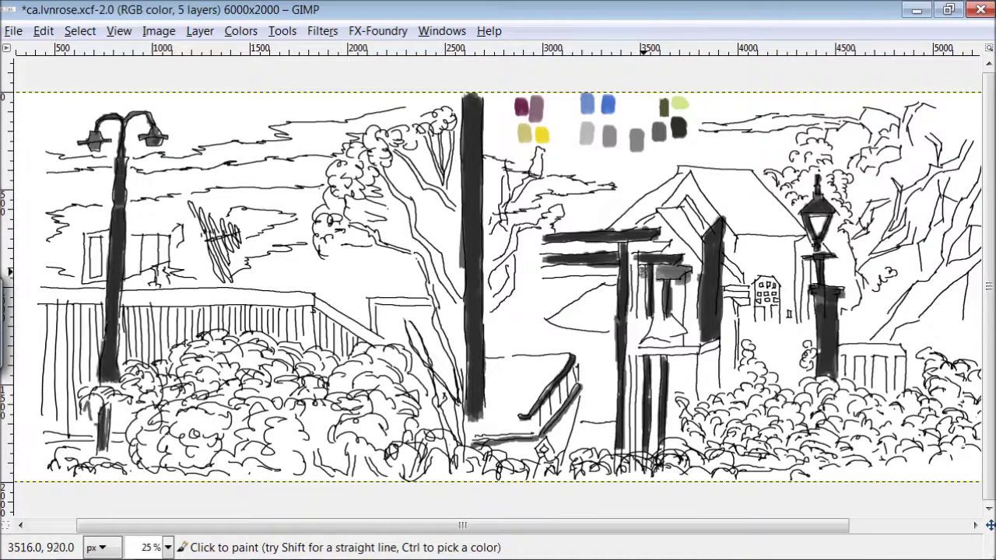
{"action": "left_click_drag", "start_coordinate": [596, 274], "coordinate": [541, 271]}
{"action": "left_click_drag", "start_coordinate": [669, 247], "coordinate": [554, 244]}
{"action": "left_click_drag", "start_coordinate": [635, 261], "coordinate": [634, 450]}
- Tone the tree branches and the trunk beside the tall trunk in mid-grey
{"action": "mouse_move", "coordinate": [397, 153]}
{"action": "left_mouse_down"}
{"action": "mouse_move", "coordinate": [448, 200]}
{"action": "mouse_move", "coordinate": [381, 164]}
{"action": "mouse_move", "coordinate": [445, 139]}
{"action": "mouse_move", "coordinate": [448, 198]}
{"action": "left_mouse_up"}
{"action": "left_click_drag", "start_coordinate": [429, 248], "coordinate": [460, 302]}
{"action": "left_click_drag", "start_coordinate": [498, 265], "coordinate": [488, 296]}
{"action": "left_click_drag", "start_coordinate": [533, 221], "coordinate": [490, 309]}
{"action": "left_click_drag", "start_coordinate": [541, 154], "coordinate": [510, 204]}
{"action": "left_click_drag", "start_coordinate": [507, 160], "coordinate": [487, 248]}
{"action": "mouse_move", "coordinate": [370, 228]}
{"action": "left_mouse_down"}
{"action": "mouse_move", "coordinate": [420, 253]}
{"action": "mouse_move", "coordinate": [455, 344]}
{"action": "mouse_move", "coordinate": [465, 411]}
{"action": "left_mouse_up"}
- Grey the fence rail, house roof, right tree branch, antenna and sign left of the lamp post
{"action": "mouse_move", "coordinate": [349, 320]}
{"action": "left_mouse_down"}
{"action": "mouse_move", "coordinate": [318, 304]}
{"action": "mouse_move", "coordinate": [378, 341]}
{"action": "left_mouse_up"}
{"action": "left_click_drag", "start_coordinate": [314, 294], "coordinate": [33, 291]}
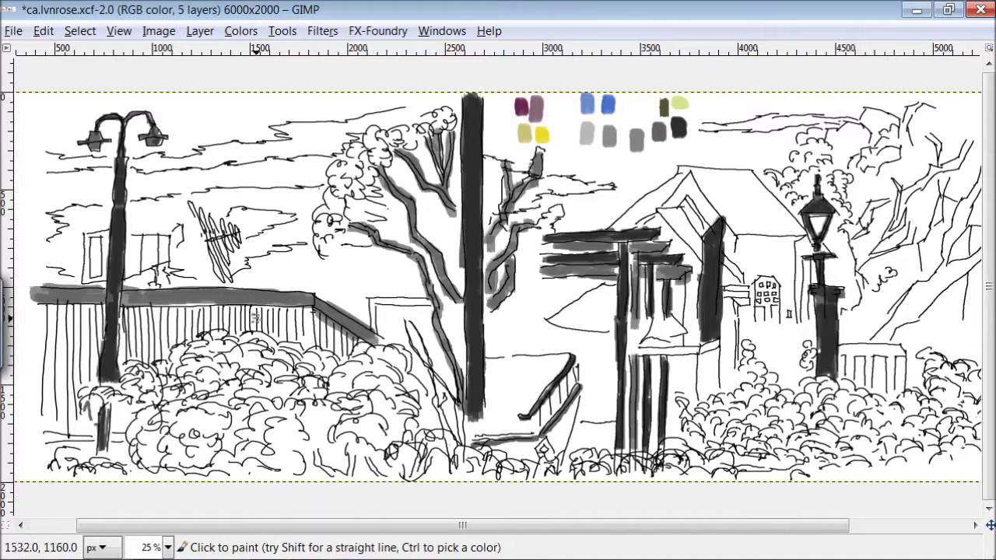
{"action": "mouse_move", "coordinate": [719, 184]}
{"action": "left_mouse_down"}
{"action": "mouse_move", "coordinate": [745, 176]}
{"action": "mouse_move", "coordinate": [784, 192]}
{"action": "mouse_move", "coordinate": [788, 224]}
{"action": "mouse_move", "coordinate": [759, 226]}
{"action": "mouse_move", "coordinate": [668, 191]}
{"action": "mouse_move", "coordinate": [633, 224]}
{"action": "mouse_move", "coordinate": [713, 176]}
{"action": "left_mouse_up"}
{"action": "mouse_move", "coordinate": [915, 294]}
{"action": "left_mouse_down"}
{"action": "mouse_move", "coordinate": [888, 334]}
{"action": "mouse_move", "coordinate": [935, 279]}
{"action": "mouse_move", "coordinate": [978, 257]}
{"action": "mouse_move", "coordinate": [963, 220]}
{"action": "mouse_move", "coordinate": [965, 150]}
{"action": "mouse_move", "coordinate": [928, 170]}
{"action": "mouse_move", "coordinate": [896, 210]}
{"action": "mouse_move", "coordinate": [902, 240]}
{"action": "mouse_move", "coordinate": [880, 99]}
{"action": "mouse_move", "coordinate": [854, 133]}
{"action": "left_mouse_up"}
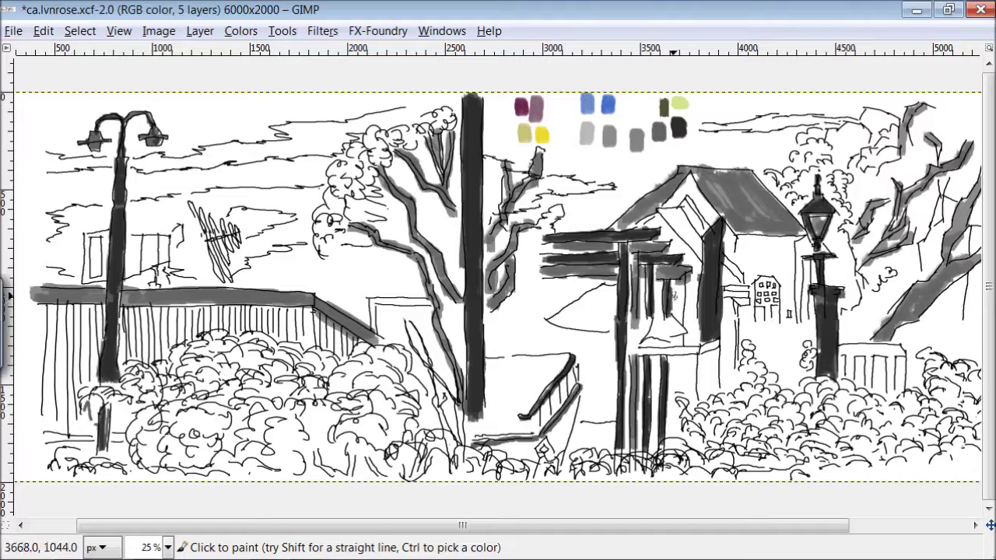
{"action": "left_click_drag", "start_coordinate": [221, 224], "coordinate": [210, 253]}
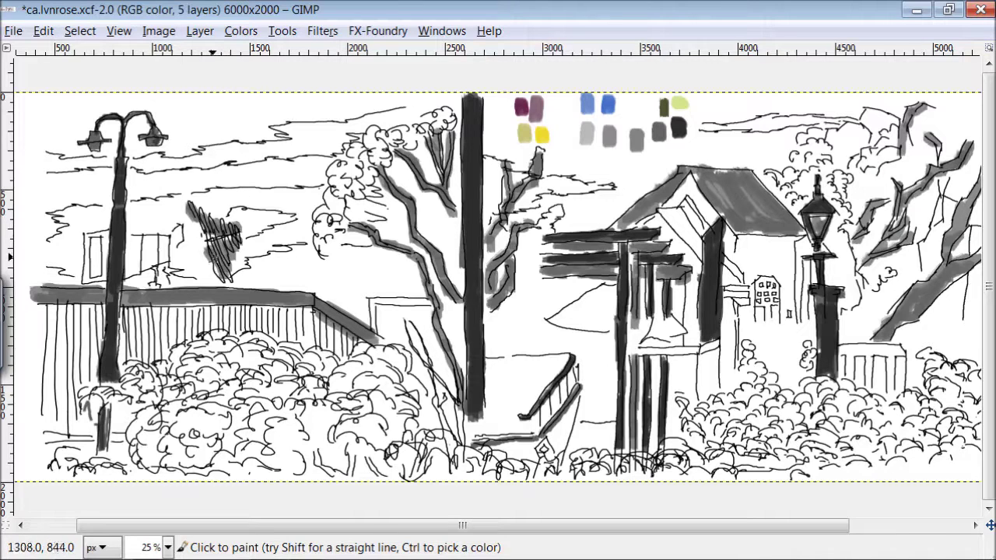
{"action": "mouse_move", "coordinate": [93, 259]}
{"action": "left_mouse_down"}
{"action": "mouse_move", "coordinate": [87, 281]}
{"action": "mouse_move", "coordinate": [120, 238]}
{"action": "mouse_move", "coordinate": [171, 249]}
{"action": "left_mouse_up"}
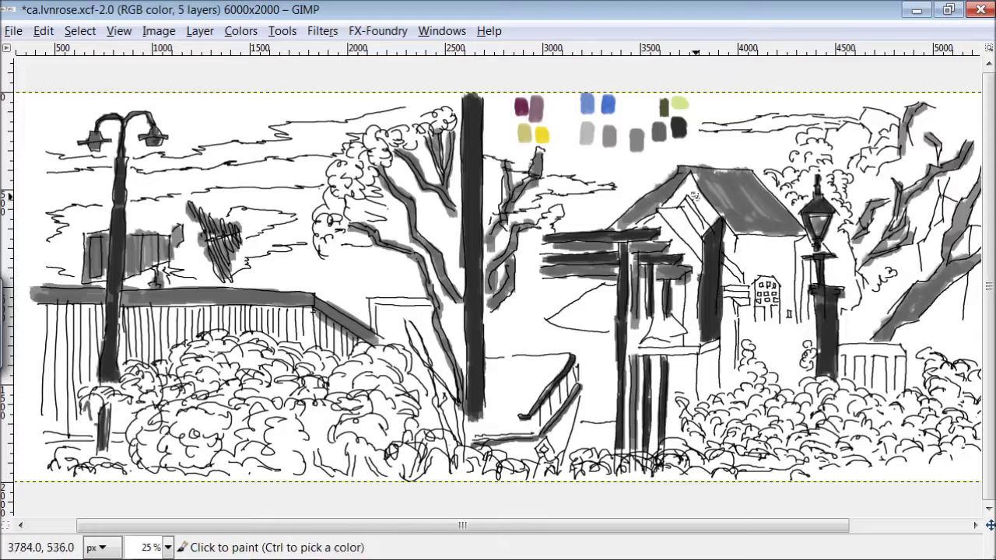
- Brush grey around the central trunk, behind the fence and into the sky right of the roof
{"action": "mouse_move", "coordinate": [467, 214]}
{"action": "left_mouse_down"}
{"action": "mouse_move", "coordinate": [459, 259]}
{"action": "mouse_move", "coordinate": [437, 208]}
{"action": "left_mouse_up"}
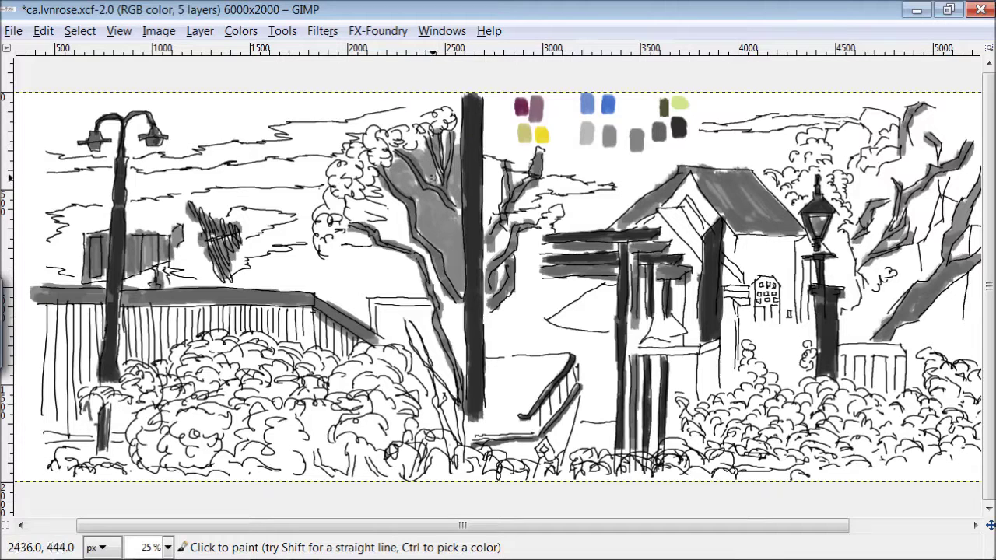
{"action": "mouse_move", "coordinate": [397, 203]}
{"action": "left_mouse_down"}
{"action": "mouse_move", "coordinate": [395, 218]}
{"action": "mouse_move", "coordinate": [414, 242]}
{"action": "left_mouse_up"}
{"action": "left_click_drag", "start_coordinate": [457, 301], "coordinate": [461, 378]}
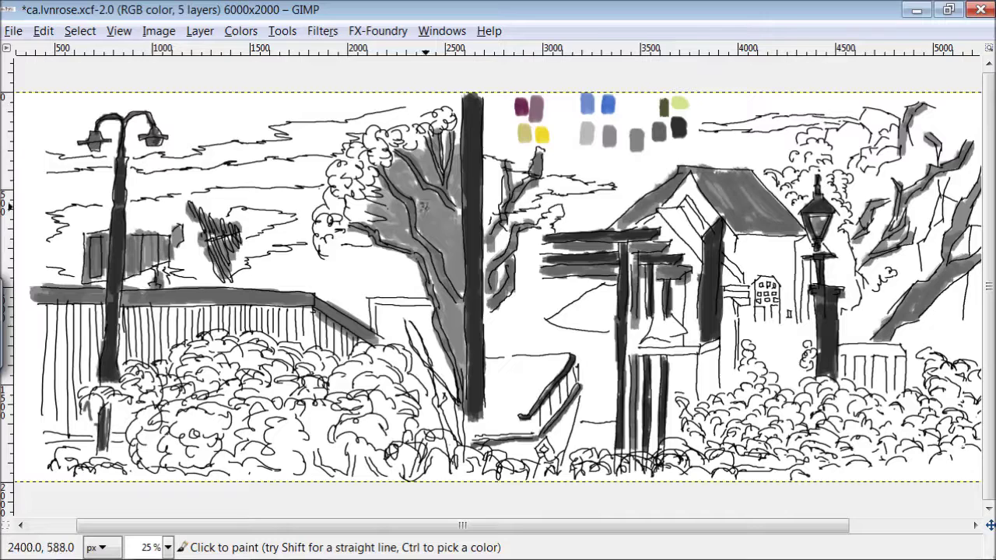
{"action": "mouse_move", "coordinate": [423, 295]}
{"action": "left_mouse_down"}
{"action": "mouse_move", "coordinate": [369, 301]}
{"action": "mouse_move", "coordinate": [360, 287]}
{"action": "mouse_move", "coordinate": [415, 274]}
{"action": "mouse_move", "coordinate": [392, 255]}
{"action": "mouse_move", "coordinate": [370, 274]}
{"action": "mouse_move", "coordinate": [326, 280]}
{"action": "mouse_move", "coordinate": [245, 283]}
{"action": "mouse_move", "coordinate": [320, 255]}
{"action": "mouse_move", "coordinate": [213, 282]}
{"action": "left_mouse_up"}
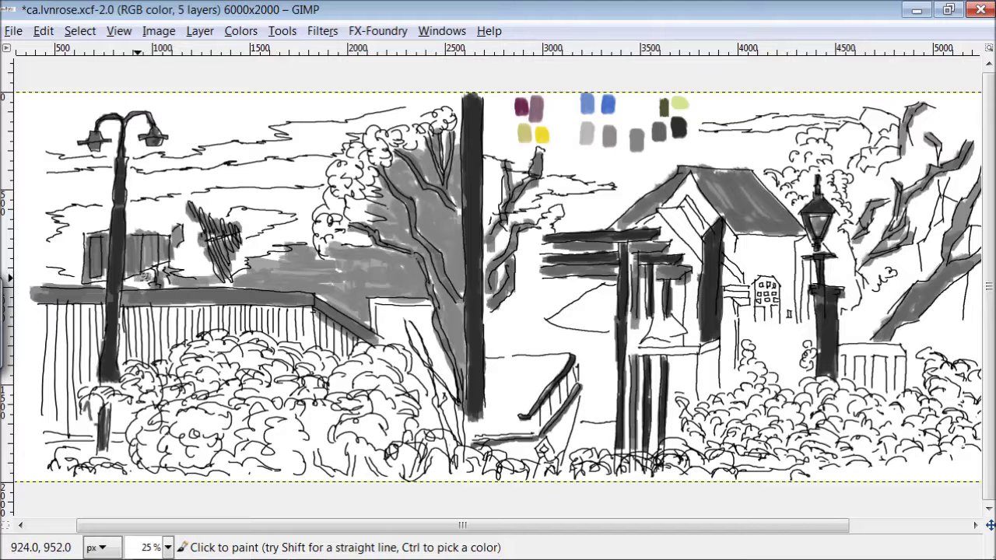
{"action": "mouse_move", "coordinate": [315, 222]}
{"action": "left_mouse_down"}
{"action": "mouse_move", "coordinate": [271, 245]}
{"action": "mouse_move", "coordinate": [321, 200]}
{"action": "mouse_move", "coordinate": [219, 215]}
{"action": "mouse_move", "coordinate": [160, 203]}
{"action": "mouse_move", "coordinate": [147, 228]}
{"action": "mouse_move", "coordinate": [258, 215]}
{"action": "left_mouse_up"}
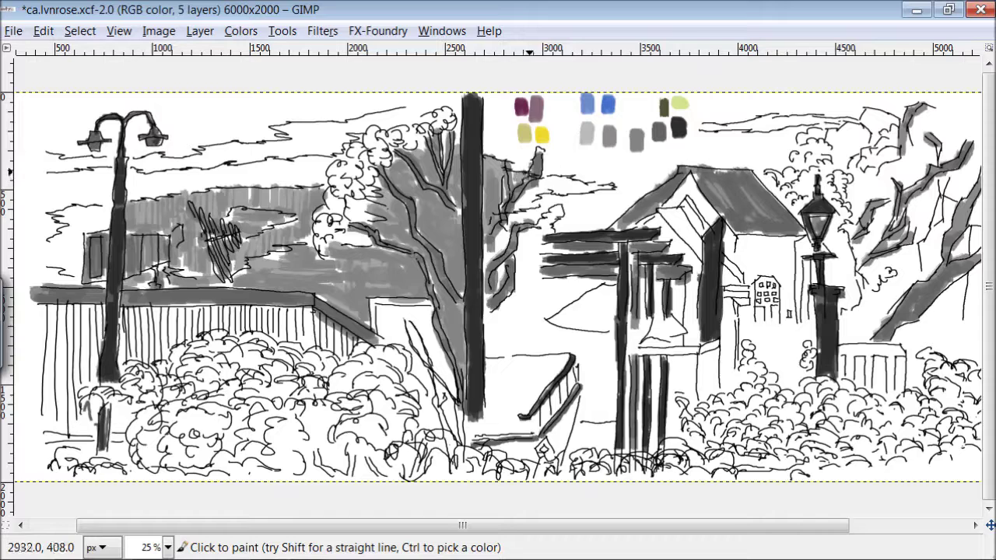
{"action": "left_click_drag", "start_coordinate": [572, 185], "coordinate": [555, 188]}
{"action": "mouse_move", "coordinate": [528, 223]}
{"action": "left_mouse_down"}
{"action": "mouse_move", "coordinate": [487, 255]}
{"action": "mouse_move", "coordinate": [582, 289]}
{"action": "mouse_move", "coordinate": [492, 346]}
{"action": "mouse_move", "coordinate": [537, 326]}
{"action": "mouse_move", "coordinate": [551, 341]}
{"action": "mouse_move", "coordinate": [596, 337]}
{"action": "mouse_move", "coordinate": [599, 377]}
{"action": "mouse_move", "coordinate": [585, 422]}
{"action": "left_mouse_up"}
{"action": "mouse_move", "coordinate": [795, 134]}
{"action": "left_mouse_down"}
{"action": "mouse_move", "coordinate": [737, 165]}
{"action": "mouse_move", "coordinate": [652, 164]}
{"action": "mouse_move", "coordinate": [581, 225]}
{"action": "mouse_move", "coordinate": [566, 201]}
{"action": "left_mouse_up"}
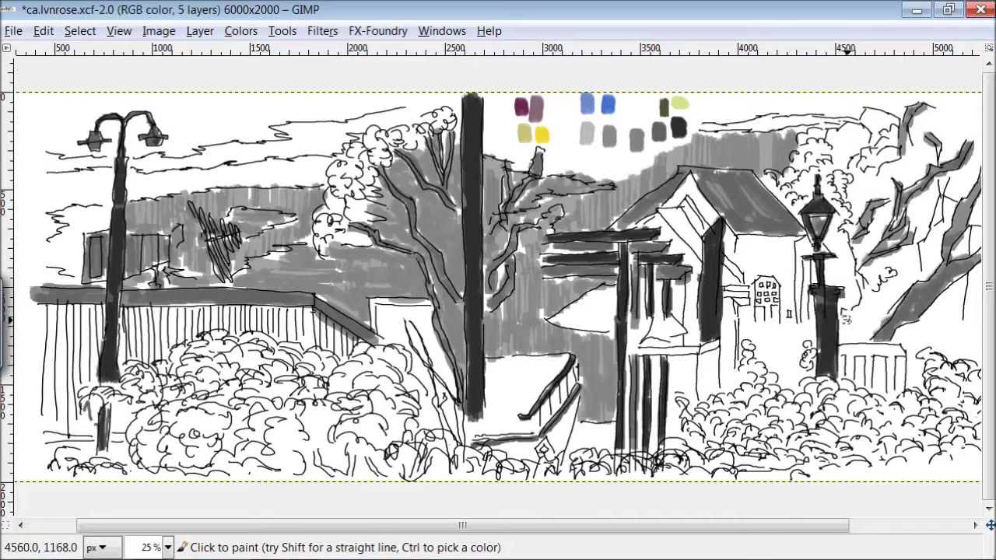
- Tone the right tree area, the top sky strip and the upper-left sky and foliage grey
{"action": "left_click_drag", "start_coordinate": [856, 335], "coordinate": [866, 323]}
{"action": "mouse_move", "coordinate": [913, 248]}
{"action": "left_mouse_down"}
{"action": "mouse_move", "coordinate": [892, 284]}
{"action": "mouse_move", "coordinate": [899, 257]}
{"action": "mouse_move", "coordinate": [951, 199]}
{"action": "mouse_move", "coordinate": [958, 116]}
{"action": "left_mouse_up"}
{"action": "mouse_move", "coordinate": [951, 155]}
{"action": "left_mouse_down"}
{"action": "mouse_move", "coordinate": [925, 153]}
{"action": "mouse_move", "coordinate": [908, 173]}
{"action": "left_mouse_up"}
{"action": "mouse_move", "coordinate": [915, 94]}
{"action": "left_mouse_down"}
{"action": "mouse_move", "coordinate": [891, 105]}
{"action": "mouse_move", "coordinate": [701, 103]}
{"action": "left_mouse_up"}
{"action": "mouse_move", "coordinate": [399, 106]}
{"action": "left_mouse_down"}
{"action": "mouse_move", "coordinate": [316, 119]}
{"action": "mouse_move", "coordinate": [294, 101]}
{"action": "mouse_move", "coordinate": [221, 124]}
{"action": "left_mouse_up"}
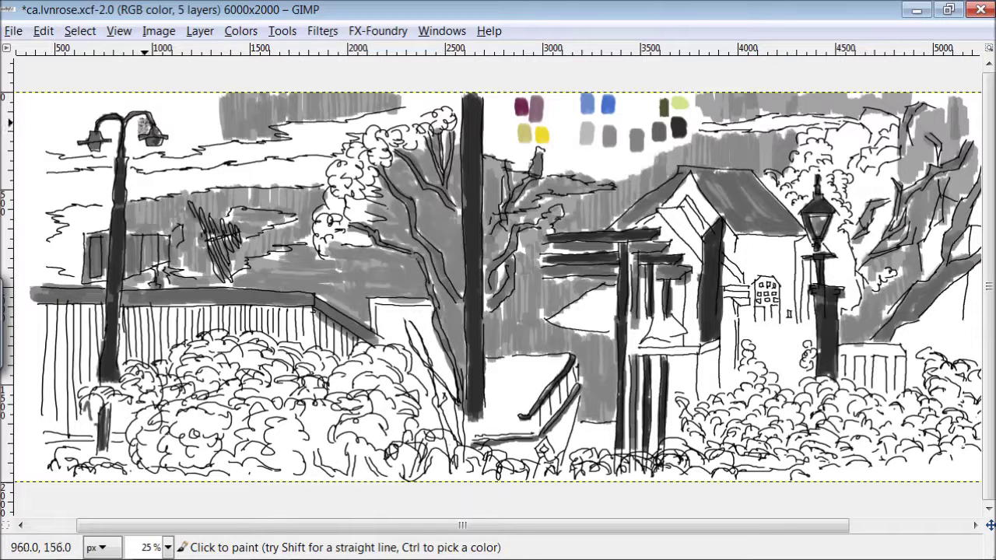
{"action": "mouse_move", "coordinate": [180, 138]}
{"action": "left_mouse_down"}
{"action": "mouse_move", "coordinate": [218, 133]}
{"action": "mouse_move", "coordinate": [154, 117]}
{"action": "left_mouse_up"}
{"action": "mouse_move", "coordinate": [206, 92]}
{"action": "left_mouse_down"}
{"action": "mouse_move", "coordinate": [138, 108]}
{"action": "mouse_move", "coordinate": [115, 98]}
{"action": "mouse_move", "coordinate": [88, 105]}
{"action": "mouse_move", "coordinate": [119, 101]}
{"action": "mouse_move", "coordinate": [123, 130]}
{"action": "mouse_move", "coordinate": [79, 94]}
{"action": "mouse_move", "coordinate": [55, 99]}
{"action": "mouse_move", "coordinate": [29, 155]}
{"action": "left_mouse_up"}
{"action": "mouse_move", "coordinate": [70, 267]}
{"action": "left_mouse_down"}
{"action": "mouse_move", "coordinate": [32, 279]}
{"action": "mouse_move", "coordinate": [45, 168]}
{"action": "mouse_move", "coordinate": [76, 198]}
{"action": "mouse_move", "coordinate": [27, 221]}
{"action": "left_mouse_up"}
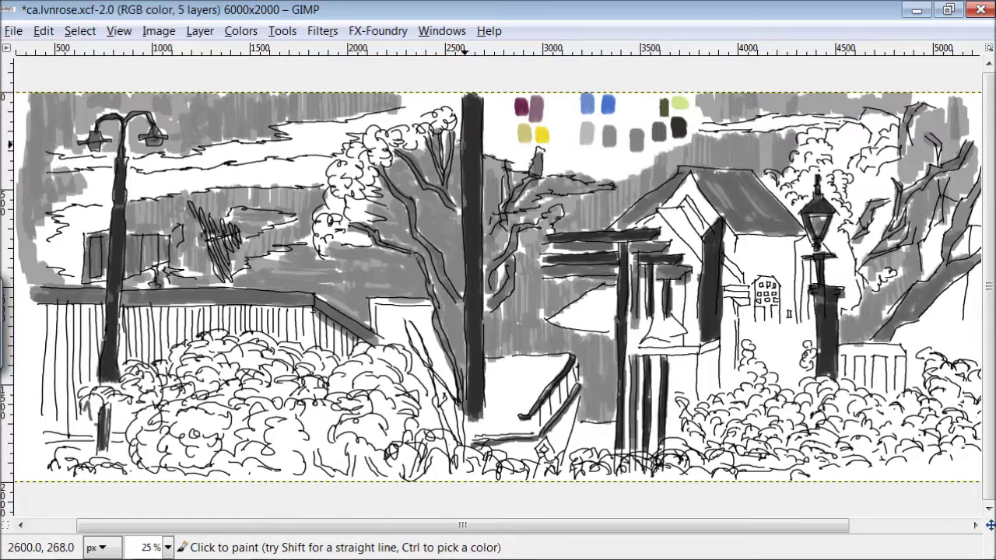
- Sample a grey from the canvas, mark the house roof and grey the sky left of the tree
{"action": "key", "text": "ctrl"}
{"action": "right_click", "coordinate": [694, 218]}
{"action": "left_click_drag", "start_coordinate": [688, 196], "coordinate": [697, 226]}
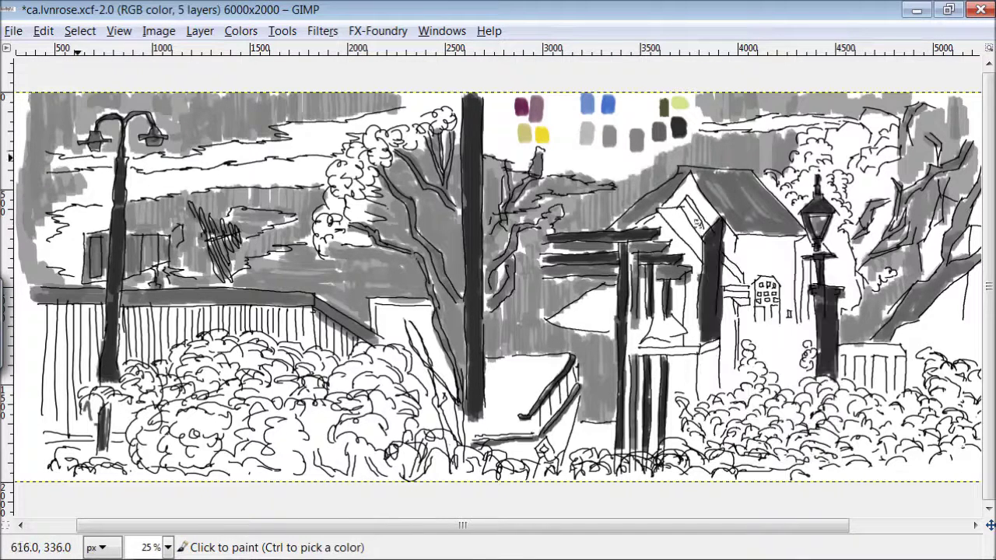
{"action": "key", "text": "ctrl"}
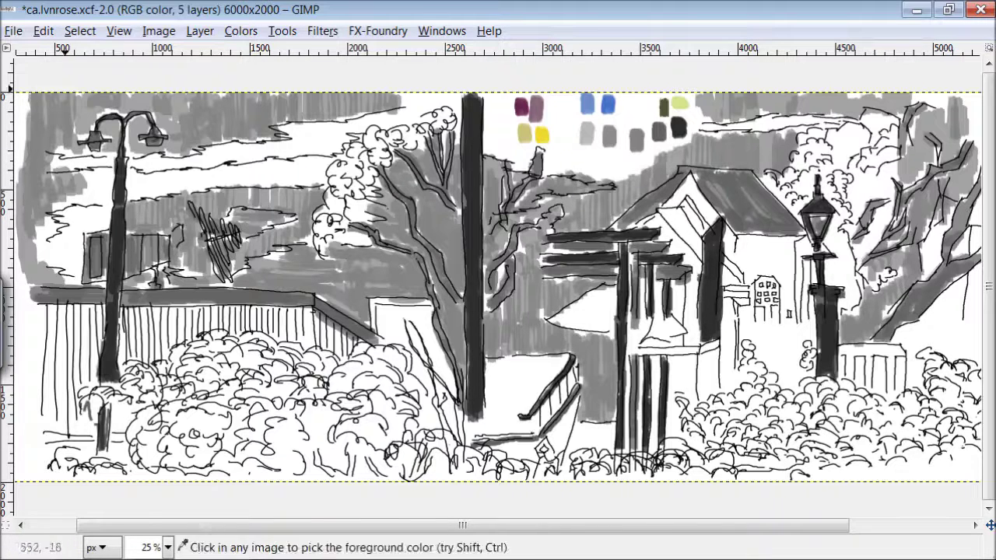
{"action": "scroll", "coordinate": [387, 118], "scroll_direction": "right", "scroll_amount": 3}
{"action": "scroll", "coordinate": [435, 275], "scroll_direction": "left", "scroll_amount": 3}
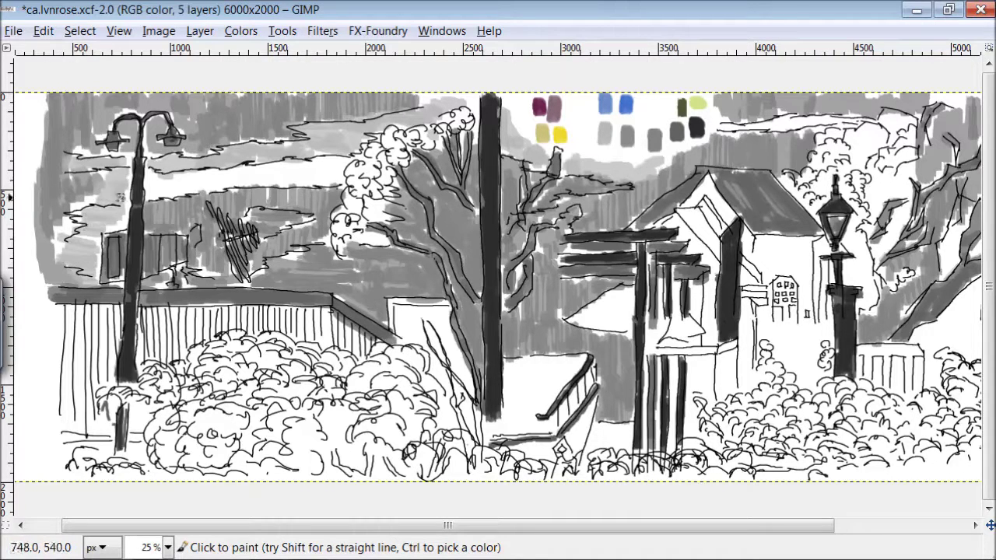
{"action": "mouse_move", "coordinate": [202, 184]}
{"action": "left_mouse_down"}
{"action": "mouse_move", "coordinate": [329, 179]}
{"action": "mouse_move", "coordinate": [318, 165]}
{"action": "left_mouse_up"}
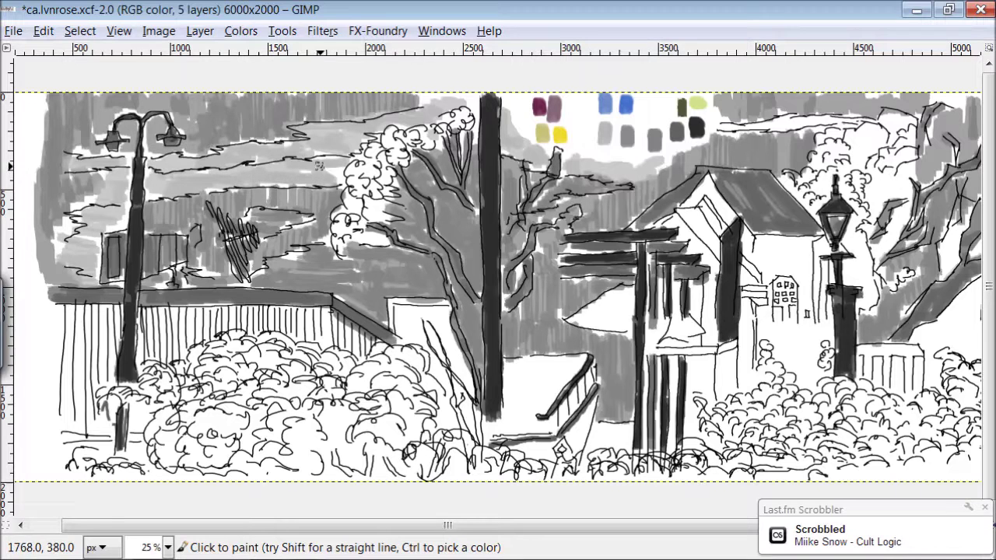
- Shade the bushes around both lamp posts and across the bottom in light grey
{"action": "mouse_move", "coordinate": [853, 393]}
{"action": "left_mouse_down"}
{"action": "mouse_move", "coordinate": [802, 397]}
{"action": "mouse_move", "coordinate": [775, 361]}
{"action": "left_mouse_up"}
{"action": "mouse_move", "coordinate": [856, 389]}
{"action": "left_mouse_down"}
{"action": "mouse_move", "coordinate": [879, 416]}
{"action": "mouse_move", "coordinate": [696, 409]}
{"action": "left_mouse_up"}
{"action": "mouse_move", "coordinate": [755, 449]}
{"action": "left_mouse_down"}
{"action": "mouse_move", "coordinate": [897, 432]}
{"action": "mouse_move", "coordinate": [974, 392]}
{"action": "mouse_move", "coordinate": [983, 403]}
{"action": "mouse_move", "coordinate": [914, 447]}
{"action": "mouse_move", "coordinate": [804, 465]}
{"action": "mouse_move", "coordinate": [591, 457]}
{"action": "mouse_move", "coordinate": [560, 474]}
{"action": "mouse_move", "coordinate": [474, 468]}
{"action": "mouse_move", "coordinate": [427, 423]}
{"action": "mouse_move", "coordinate": [433, 411]}
{"action": "mouse_move", "coordinate": [397, 352]}
{"action": "mouse_move", "coordinate": [317, 413]}
{"action": "mouse_move", "coordinate": [333, 361]}
{"action": "mouse_move", "coordinate": [238, 338]}
{"action": "mouse_move", "coordinate": [350, 245]}
{"action": "mouse_move", "coordinate": [359, 194]}
{"action": "mouse_move", "coordinate": [401, 157]}
{"action": "mouse_move", "coordinate": [464, 127]}
{"action": "left_mouse_up"}
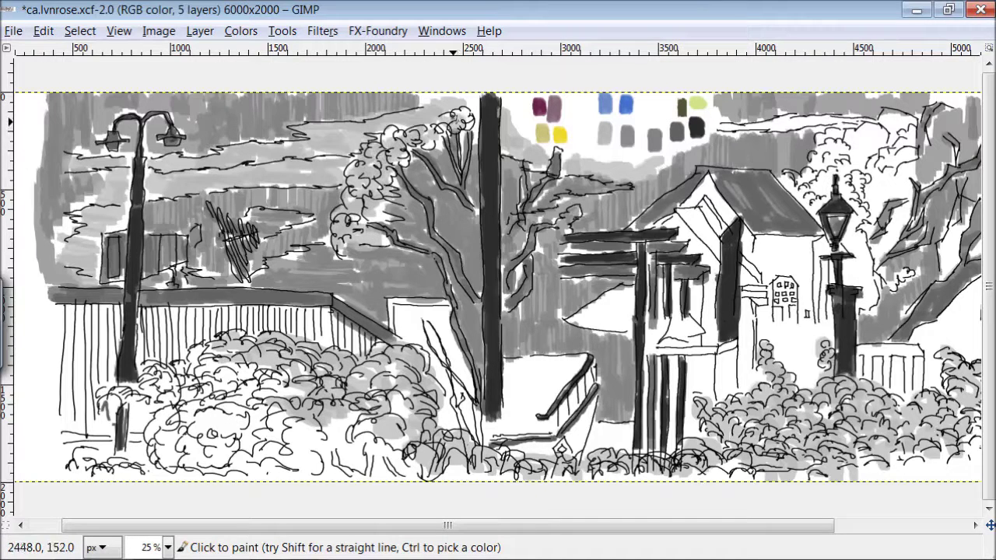
{"action": "mouse_move", "coordinate": [242, 336]}
{"action": "left_mouse_down"}
{"action": "mouse_move", "coordinate": [184, 380]}
{"action": "mouse_move", "coordinate": [136, 393]}
{"action": "mouse_move", "coordinate": [149, 404]}
{"action": "mouse_move", "coordinate": [124, 454]}
{"action": "mouse_move", "coordinate": [280, 362]}
{"action": "mouse_move", "coordinate": [266, 417]}
{"action": "mouse_move", "coordinate": [341, 429]}
{"action": "mouse_move", "coordinate": [264, 417]}
{"action": "mouse_move", "coordinate": [268, 459]}
{"action": "mouse_move", "coordinate": [426, 434]}
{"action": "left_mouse_up"}
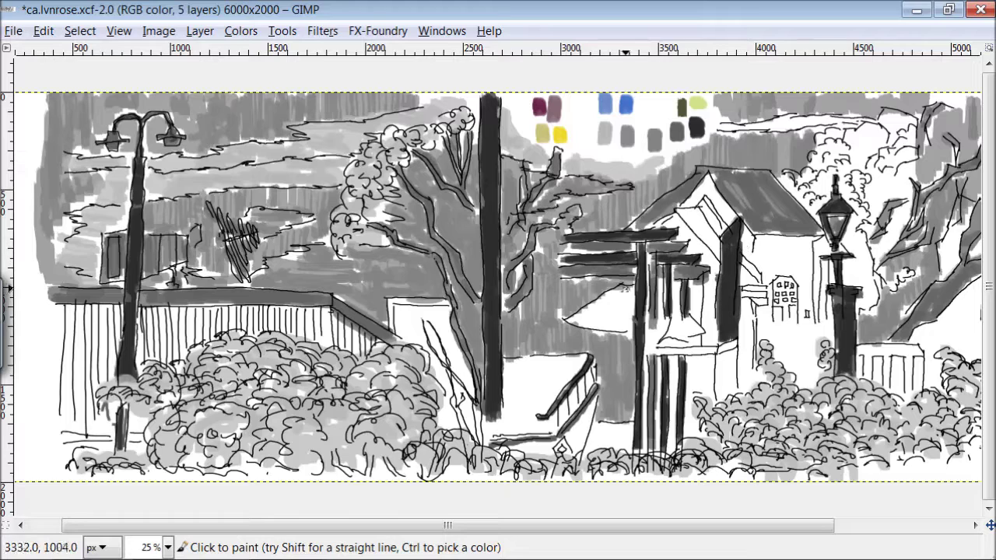
{"action": "key", "text": "Tab"}
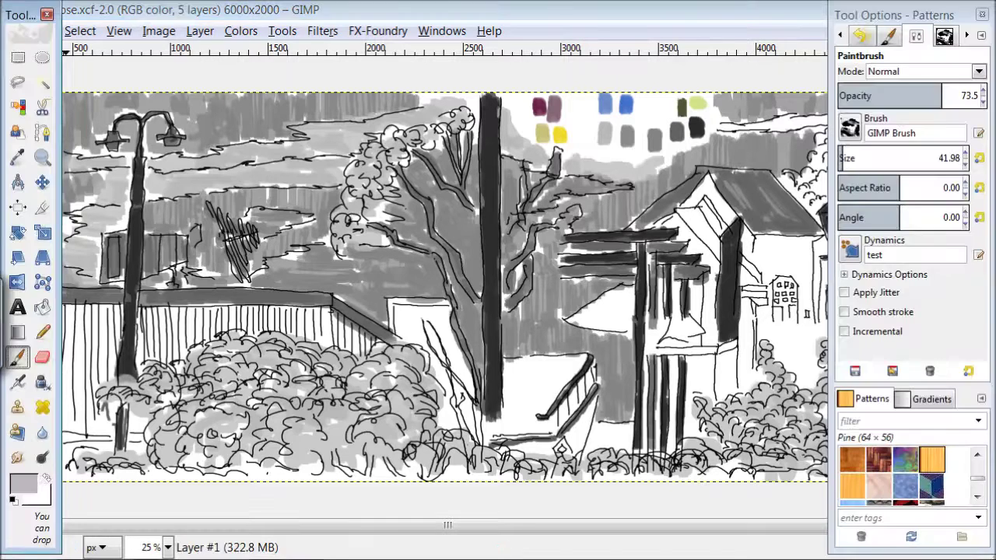
- Set the foreground paint colour to light grey efefef
{"action": "left_click", "coordinate": [18, 482]}
{"action": "left_click_drag", "start_coordinate": [306, 127], "coordinate": [335, 127]}
{"action": "left_click", "coordinate": [285, 311]}
{"action": "key", "text": "Tab"}
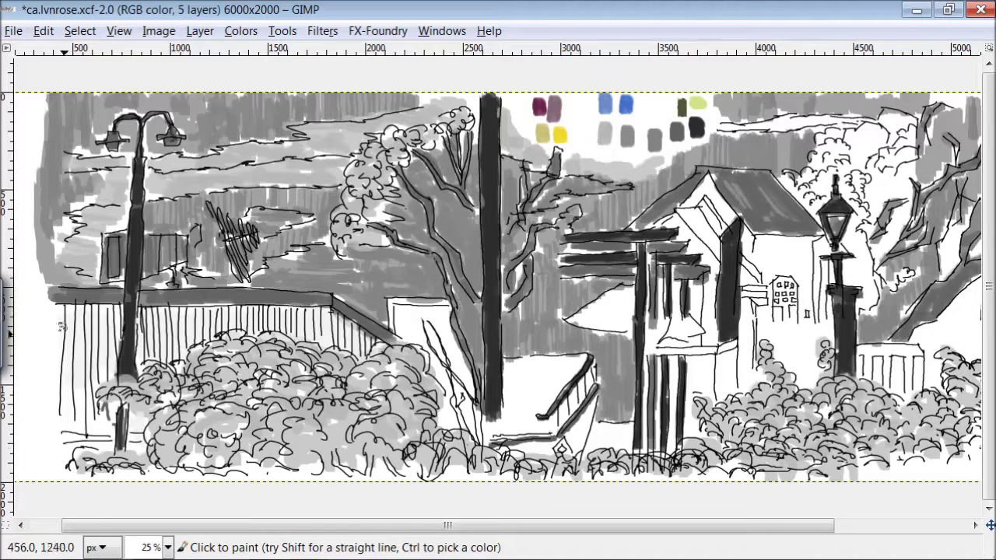
- Shade the small building and the house roof with sampled dark greys
{"action": "key", "text": "ctrl"}
{"action": "left_click_drag", "start_coordinate": [115, 441], "coordinate": [74, 440]}
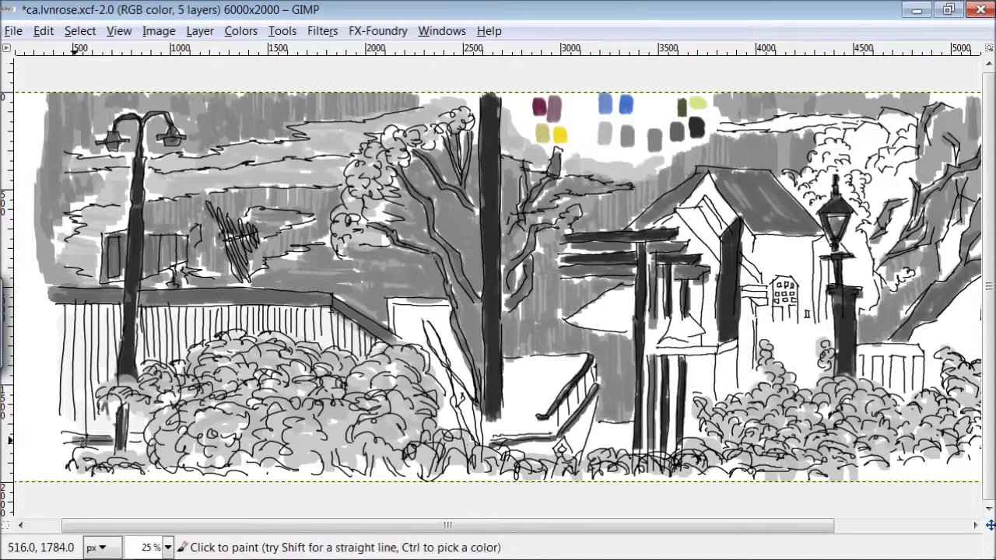
{"action": "mouse_move", "coordinate": [819, 243]}
{"action": "left_mouse_down"}
{"action": "mouse_move", "coordinate": [819, 278]}
{"action": "mouse_move", "coordinate": [802, 253]}
{"action": "mouse_move", "coordinate": [774, 273]}
{"action": "mouse_move", "coordinate": [783, 242]}
{"action": "mouse_move", "coordinate": [811, 318]}
{"action": "mouse_move", "coordinate": [785, 372]}
{"action": "mouse_move", "coordinate": [769, 307]}
{"action": "mouse_move", "coordinate": [812, 331]}
{"action": "left_mouse_up"}
{"action": "left_click", "coordinate": [604, 138], "text": "ctrl"}
{"action": "mouse_move", "coordinate": [731, 222]}
{"action": "left_mouse_down"}
{"action": "mouse_move", "coordinate": [711, 181]}
{"action": "mouse_move", "coordinate": [750, 235]}
{"action": "left_mouse_up"}
{"action": "left_click", "coordinate": [665, 151], "text": "ctrl"}
{"action": "mouse_move", "coordinate": [704, 204]}
{"action": "left_mouse_down"}
{"action": "mouse_move", "coordinate": [729, 224]}
{"action": "mouse_move", "coordinate": [692, 213]}
{"action": "mouse_move", "coordinate": [739, 270]}
{"action": "left_mouse_up"}
{"action": "left_click", "coordinate": [677, 136], "text": "ctrl"}
{"action": "left_click", "coordinate": [699, 165], "text": "ctrl"}
{"action": "mouse_move", "coordinate": [654, 179]}
{"action": "left_mouse_down"}
{"action": "mouse_move", "coordinate": [689, 231]}
{"action": "mouse_move", "coordinate": [710, 307]}
{"action": "mouse_move", "coordinate": [667, 289]}
{"action": "mouse_move", "coordinate": [610, 297]}
{"action": "mouse_move", "coordinate": [730, 360]}
{"action": "mouse_move", "coordinate": [694, 401]}
{"action": "mouse_move", "coordinate": [684, 364]}
{"action": "mouse_move", "coordinate": [667, 354]}
{"action": "left_mouse_up"}
- Shade the house's right side, post and window, and the tree by the right lamp
{"action": "mouse_move", "coordinate": [763, 289]}
{"action": "left_mouse_down"}
{"action": "mouse_move", "coordinate": [758, 363]}
{"action": "mouse_move", "coordinate": [680, 352]}
{"action": "left_mouse_up"}
{"action": "mouse_move", "coordinate": [742, 353]}
{"action": "left_mouse_down"}
{"action": "mouse_move", "coordinate": [724, 390]}
{"action": "mouse_move", "coordinate": [717, 280]}
{"action": "left_mouse_up"}
{"action": "left_click_drag", "start_coordinate": [790, 300], "coordinate": [757, 299]}
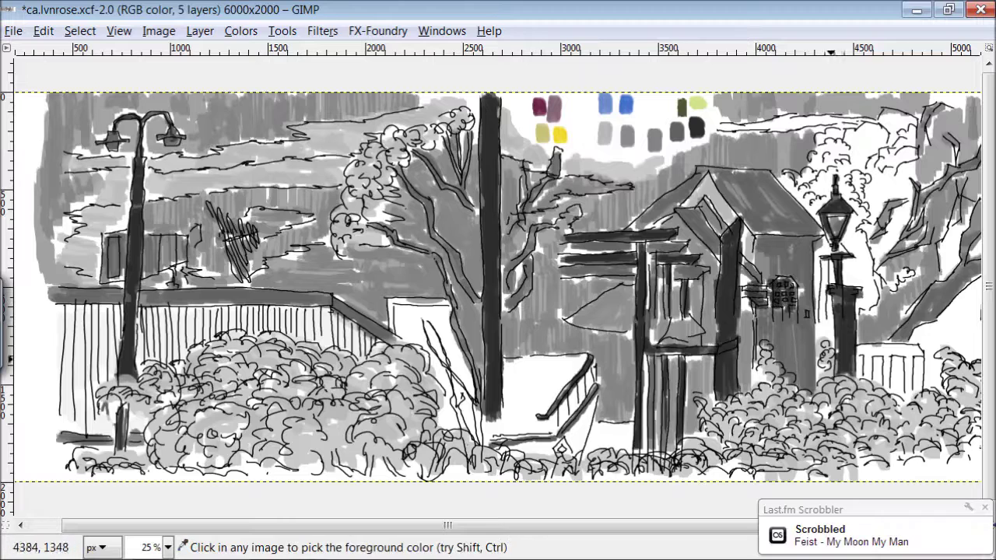
{"action": "left_click_drag", "start_coordinate": [850, 233], "coordinate": [845, 303]}
{"action": "mouse_move", "coordinate": [855, 241]}
{"action": "left_mouse_down"}
{"action": "mouse_move", "coordinate": [865, 159]}
{"action": "mouse_move", "coordinate": [818, 201]}
{"action": "mouse_move", "coordinate": [832, 144]}
{"action": "mouse_move", "coordinate": [902, 142]}
{"action": "mouse_move", "coordinate": [903, 156]}
{"action": "mouse_move", "coordinate": [871, 189]}
{"action": "mouse_move", "coordinate": [890, 246]}
{"action": "mouse_move", "coordinate": [946, 253]}
{"action": "mouse_move", "coordinate": [926, 366]}
{"action": "mouse_move", "coordinate": [964, 368]}
{"action": "mouse_move", "coordinate": [937, 401]}
{"action": "left_mouse_up"}
- Tone the stairs, the white wall and the fence beside the right lamp post grey
{"action": "mouse_move", "coordinate": [573, 375]}
{"action": "left_mouse_down"}
{"action": "mouse_move", "coordinate": [525, 364]}
{"action": "mouse_move", "coordinate": [501, 407]}
{"action": "mouse_move", "coordinate": [536, 429]}
{"action": "mouse_move", "coordinate": [526, 371]}
{"action": "left_mouse_up"}
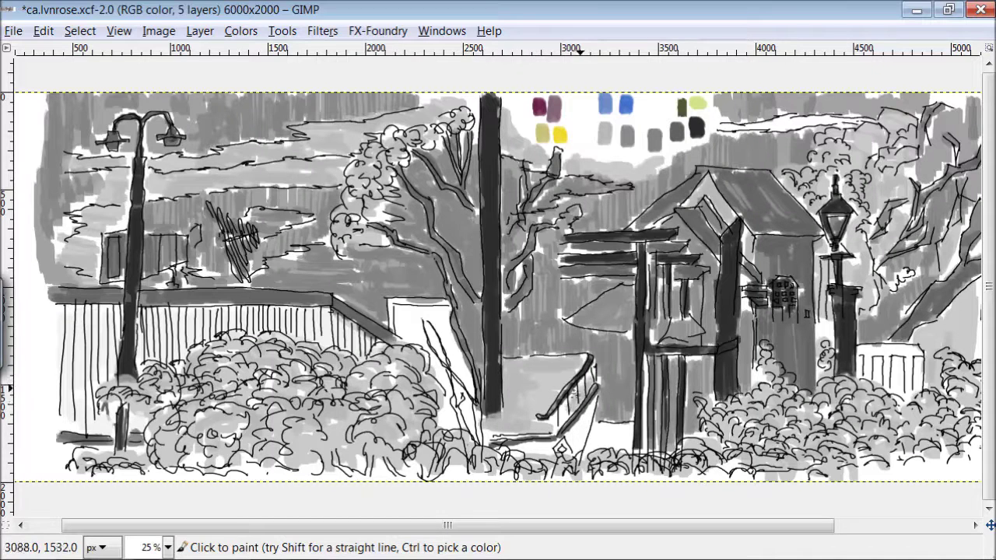
{"action": "left_click_drag", "start_coordinate": [580, 396], "coordinate": [558, 420]}
{"action": "mouse_move", "coordinate": [407, 301]}
{"action": "left_mouse_down"}
{"action": "mouse_move", "coordinate": [419, 332]}
{"action": "mouse_move", "coordinate": [458, 360]}
{"action": "mouse_move", "coordinate": [466, 411]}
{"action": "left_mouse_up"}
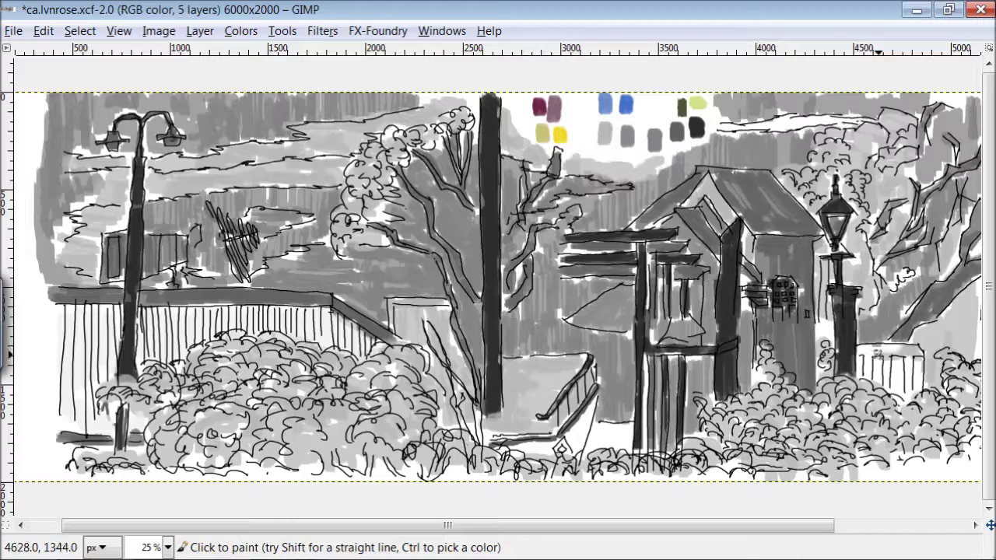
{"action": "mouse_move", "coordinate": [889, 355]}
{"action": "left_mouse_down"}
{"action": "mouse_move", "coordinate": [904, 356]}
{"action": "mouse_move", "coordinate": [860, 326]}
{"action": "left_mouse_up"}
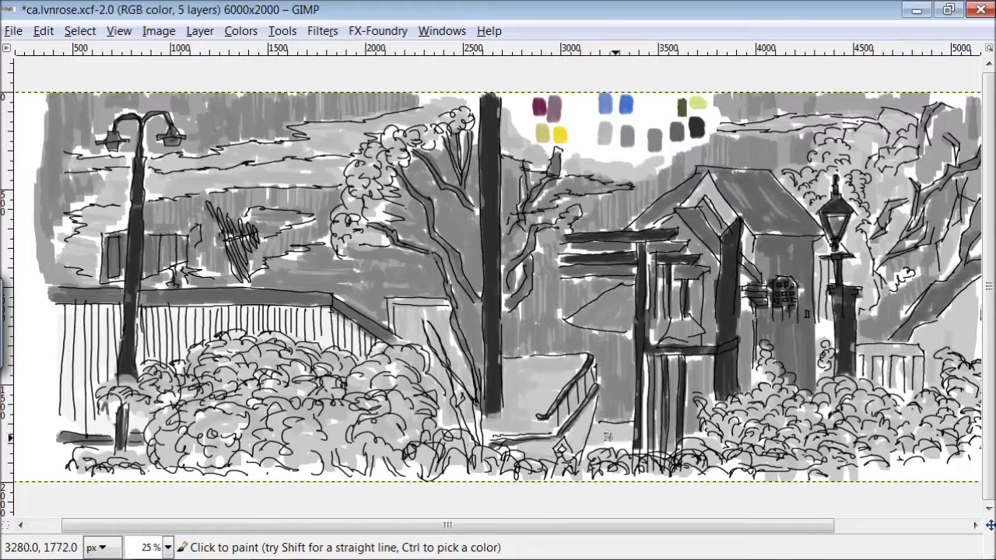
- Darken the right-hand tree's branches with grey hatching
{"action": "scroll", "coordinate": [635, 498], "scroll_direction": "right", "scroll_amount": 3}
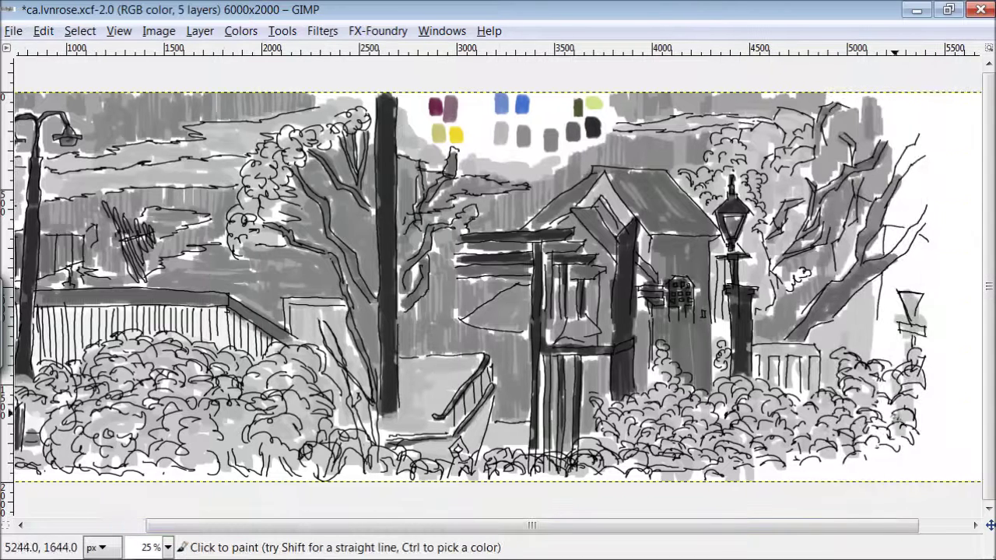
{"action": "left_click_drag", "start_coordinate": [891, 263], "coordinate": [929, 227]}
{"action": "left_click_drag", "start_coordinate": [893, 178], "coordinate": [928, 146]}
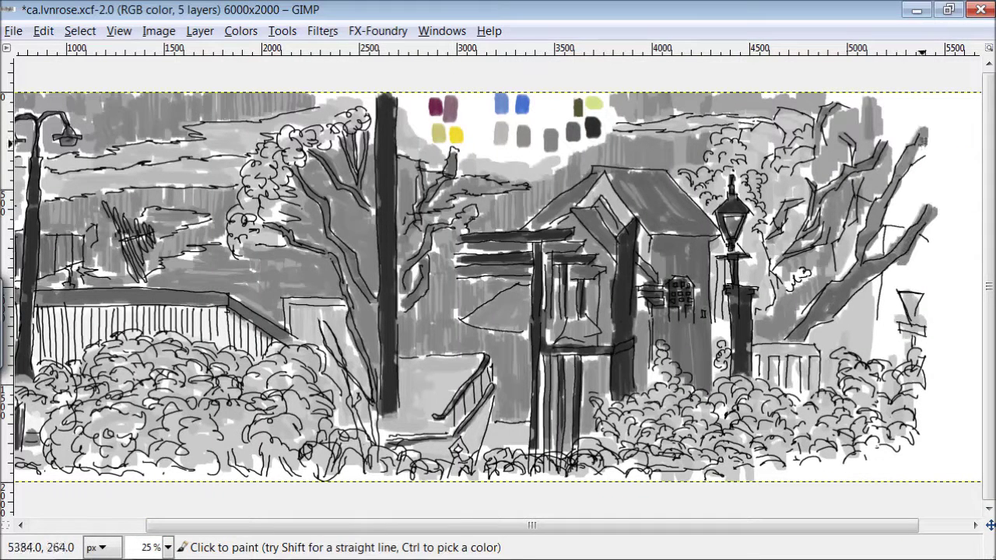
{"action": "mouse_move", "coordinate": [887, 178]}
{"action": "left_mouse_down"}
{"action": "mouse_move", "coordinate": [893, 131]}
{"action": "mouse_move", "coordinate": [928, 204]}
{"action": "mouse_move", "coordinate": [882, 253]}
{"action": "mouse_move", "coordinate": [910, 281]}
{"action": "mouse_move", "coordinate": [881, 329]}
{"action": "mouse_move", "coordinate": [922, 421]}
{"action": "left_mouse_up"}
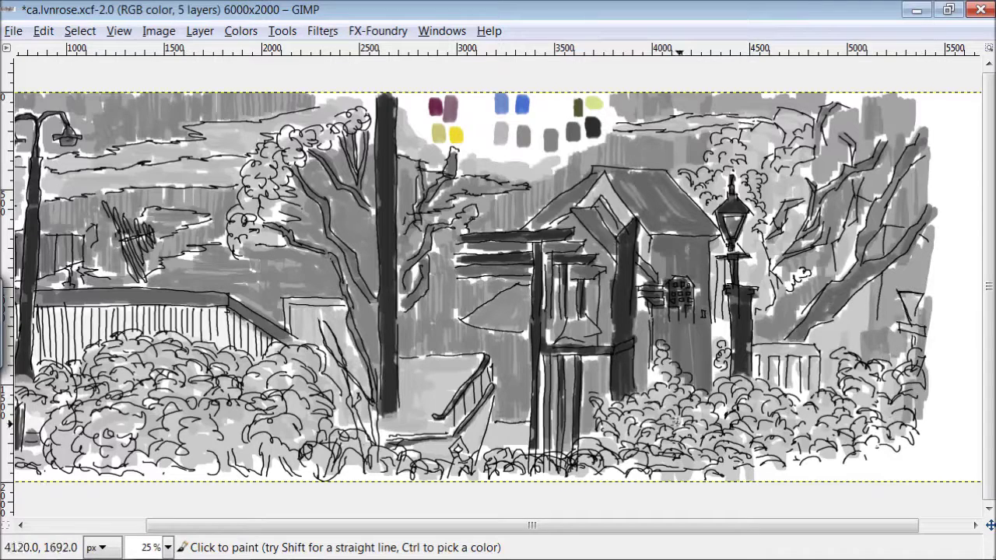
{"action": "scroll", "coordinate": [612, 511], "scroll_direction": "left", "scroll_amount": 5}
{"action": "left_click_drag", "start_coordinate": [85, 292], "coordinate": [78, 164]}
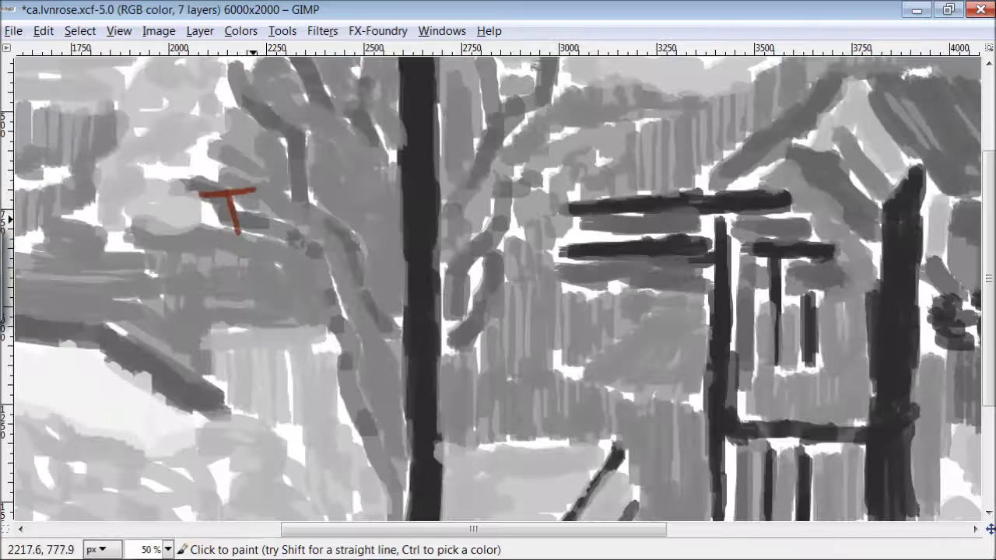
- Hand-letter the word 'Tone' in red on the canvas
{"action": "left_click_drag", "start_coordinate": [268, 207], "coordinate": [265, 208]}
{"action": "left_click_drag", "start_coordinate": [282, 231], "coordinate": [311, 230]}
{"action": "left_click_drag", "start_coordinate": [319, 214], "coordinate": [343, 227]}
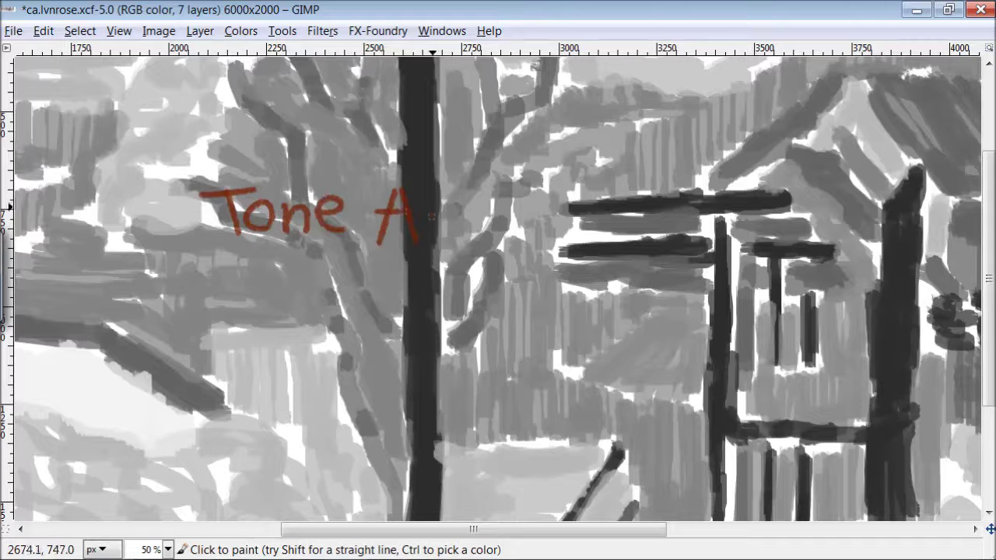
- Extend the red note to 'Tone Applied.' and begin the line 'for the final,'
{"action": "left_click_drag", "start_coordinate": [441, 204], "coordinate": [460, 222]}
{"action": "left_click_drag", "start_coordinate": [470, 204], "coordinate": [493, 222]}
{"action": "left_click_drag", "start_coordinate": [504, 188], "coordinate": [501, 237]}
{"action": "left_click_drag", "start_coordinate": [517, 210], "coordinate": [517, 239]}
{"action": "left_click_drag", "start_coordinate": [529, 230], "coordinate": [548, 243]}
{"action": "left_click_drag", "start_coordinate": [577, 192], "coordinate": [578, 209]}
{"action": "left_click_drag", "start_coordinate": [216, 277], "coordinate": [210, 323]}
{"action": "left_click_drag", "start_coordinate": [249, 295], "coordinate": [243, 299]}
{"action": "left_click_drag", "start_coordinate": [269, 319], "coordinate": [296, 297]}
{"action": "mouse_move", "coordinate": [340, 279]}
{"action": "left_mouse_down"}
{"action": "mouse_move", "coordinate": [338, 321]}
{"action": "mouse_move", "coordinate": [393, 315]}
{"action": "left_mouse_up"}
{"action": "mouse_move", "coordinate": [498, 278]}
{"action": "left_mouse_down"}
{"action": "mouse_move", "coordinate": [504, 319]}
{"action": "mouse_move", "coordinate": [542, 321]}
{"action": "left_mouse_up"}
- Finish the note with 'I add color.' and paint the central and left lamp poles maroon
{"action": "left_click_drag", "start_coordinate": [580, 281], "coordinate": [584, 315]}
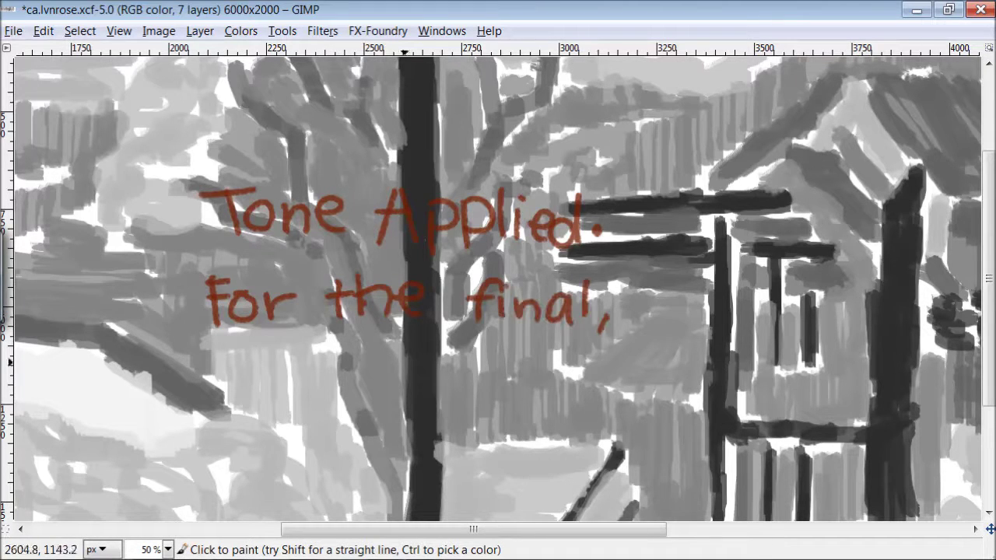
{"action": "left_click_drag", "start_coordinate": [238, 371], "coordinate": [240, 406]}
{"action": "left_click_drag", "start_coordinate": [323, 385], "coordinate": [311, 404]}
{"action": "left_click_drag", "start_coordinate": [389, 362], "coordinate": [393, 408]}
{"action": "left_click_drag", "start_coordinate": [490, 389], "coordinate": [515, 416]}
{"action": "left_click_drag", "start_coordinate": [545, 392], "coordinate": [543, 394]}
{"action": "left_click_drag", "start_coordinate": [564, 409], "coordinate": [585, 384]}
{"action": "left_click", "coordinate": [596, 408]}
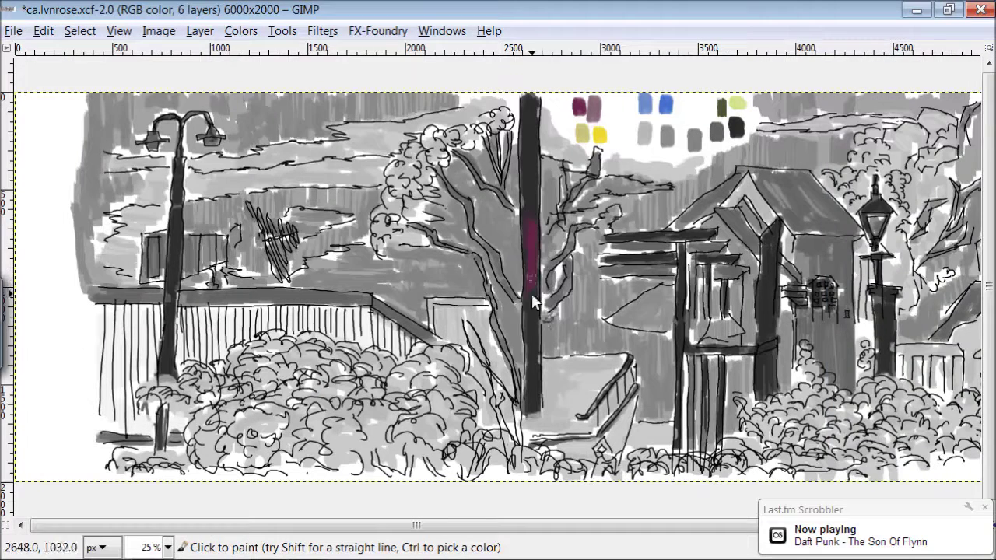
{"action": "mouse_move", "coordinate": [532, 302]}
{"action": "left_mouse_down"}
{"action": "mouse_move", "coordinate": [530, 268]}
{"action": "mouse_move", "coordinate": [534, 347]}
{"action": "mouse_move", "coordinate": [534, 142]}
{"action": "mouse_move", "coordinate": [526, 178]}
{"action": "left_mouse_up"}
{"action": "mouse_move", "coordinate": [181, 143]}
{"action": "left_mouse_down"}
{"action": "mouse_move", "coordinate": [164, 354]}
{"action": "mouse_move", "coordinate": [183, 128]}
{"action": "mouse_move", "coordinate": [152, 159]}
{"action": "mouse_move", "coordinate": [189, 128]}
{"action": "mouse_move", "coordinate": [222, 152]}
{"action": "left_mouse_up"}
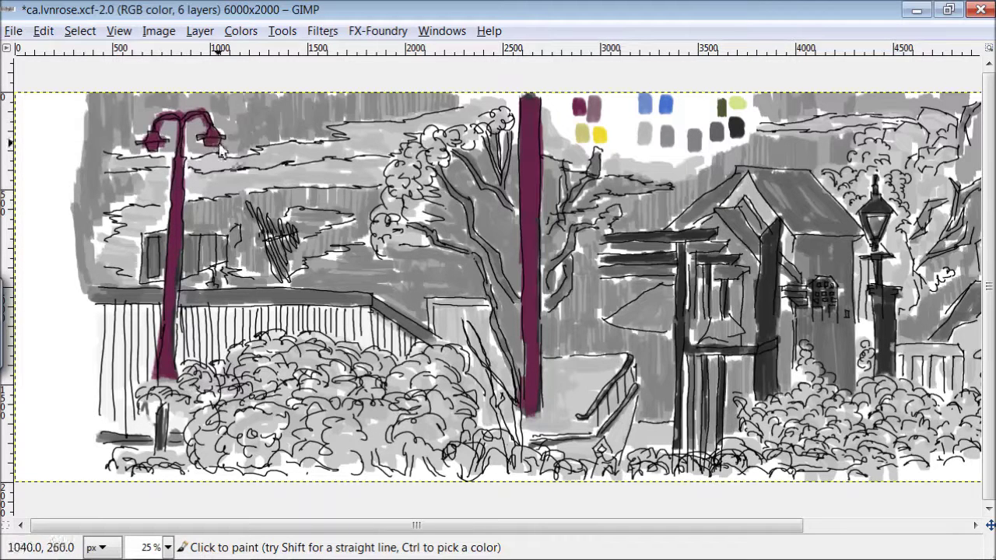
- Paint the gate beams, building edge, right lamp post, stair railing and antenna hatching maroon
{"action": "mouse_move", "coordinate": [638, 228]}
{"action": "left_mouse_down"}
{"action": "mouse_move", "coordinate": [676, 235]}
{"action": "mouse_move", "coordinate": [661, 256]}
{"action": "mouse_move", "coordinate": [670, 371]}
{"action": "mouse_move", "coordinate": [708, 354]}
{"action": "left_mouse_up"}
{"action": "mouse_move", "coordinate": [691, 259]}
{"action": "left_mouse_down"}
{"action": "mouse_move", "coordinate": [744, 259]}
{"action": "mouse_move", "coordinate": [724, 315]}
{"action": "left_mouse_up"}
{"action": "left_click_drag", "start_coordinate": [778, 226], "coordinate": [766, 338]}
{"action": "left_click_drag", "start_coordinate": [774, 296], "coordinate": [785, 385]}
{"action": "mouse_move", "coordinate": [900, 294]}
{"action": "left_mouse_down"}
{"action": "mouse_move", "coordinate": [881, 322]}
{"action": "mouse_move", "coordinate": [878, 377]}
{"action": "mouse_move", "coordinate": [878, 253]}
{"action": "mouse_move", "coordinate": [864, 215]}
{"action": "mouse_move", "coordinate": [874, 197]}
{"action": "mouse_move", "coordinate": [880, 253]}
{"action": "left_mouse_up"}
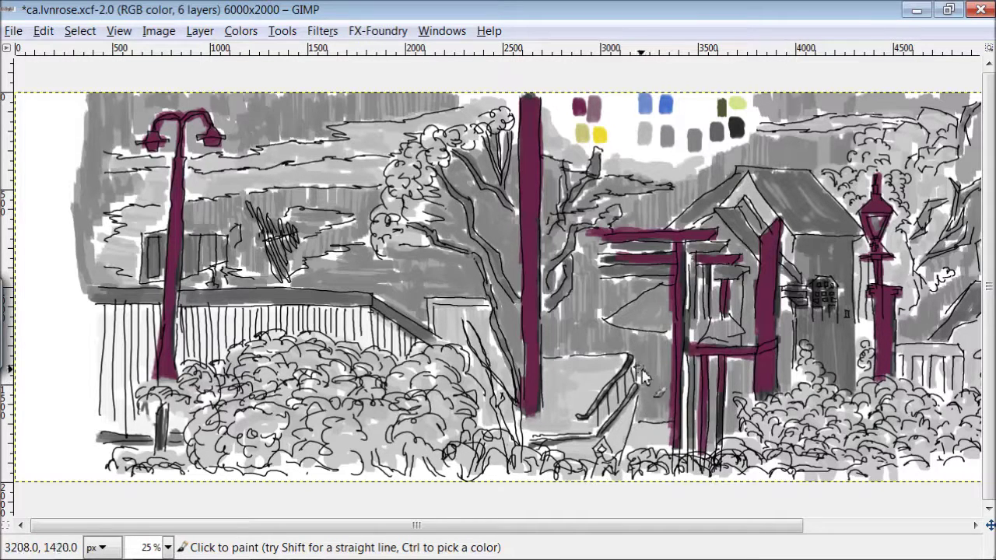
{"action": "left_click_drag", "start_coordinate": [630, 355], "coordinate": [577, 417]}
{"action": "mouse_move", "coordinate": [637, 384]}
{"action": "left_mouse_down"}
{"action": "mouse_move", "coordinate": [597, 432]}
{"action": "mouse_move", "coordinate": [536, 442]}
{"action": "left_mouse_up"}
{"action": "left_click_drag", "start_coordinate": [248, 203], "coordinate": [300, 272]}
- Stroke lighter highlights down the poles and gate posts, then start the tree trunk in yellow
{"action": "left_click", "coordinate": [592, 165], "text": "ctrl"}
{"action": "left_click_drag", "start_coordinate": [532, 98], "coordinate": [542, 379]}
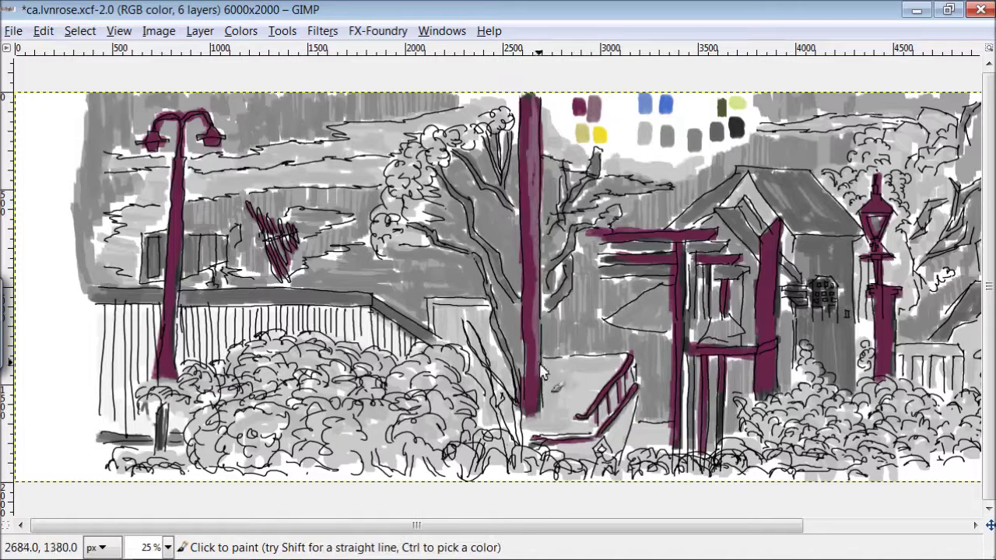
{"action": "left_click_drag", "start_coordinate": [183, 195], "coordinate": [173, 389]}
{"action": "mouse_move", "coordinate": [893, 272]}
{"action": "left_mouse_down"}
{"action": "mouse_move", "coordinate": [883, 346]}
{"action": "mouse_move", "coordinate": [875, 200]}
{"action": "left_mouse_up"}
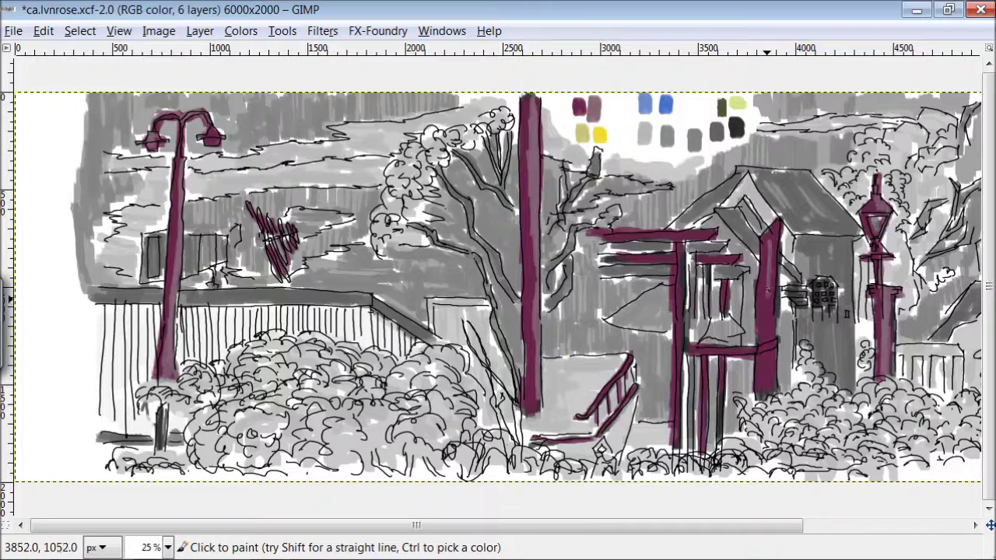
{"action": "left_click_drag", "start_coordinate": [766, 297], "coordinate": [771, 366]}
{"action": "mouse_move", "coordinate": [708, 392]}
{"action": "left_mouse_down"}
{"action": "mouse_move", "coordinate": [686, 334]}
{"action": "mouse_move", "coordinate": [688, 417]}
{"action": "left_mouse_up"}
{"action": "left_click_drag", "start_coordinate": [720, 273], "coordinate": [727, 314]}
{"action": "left_click", "coordinate": [603, 132], "text": "ctrl"}
{"action": "mouse_move", "coordinate": [528, 308]}
{"action": "left_mouse_down"}
{"action": "mouse_move", "coordinate": [473, 231]}
{"action": "mouse_move", "coordinate": [430, 136]}
{"action": "left_mouse_up"}
- Colour the central tree's trunk and branches on both sides of the pole yellow
{"action": "mouse_move", "coordinate": [511, 208]}
{"action": "left_mouse_down"}
{"action": "mouse_move", "coordinate": [450, 151]}
{"action": "mouse_move", "coordinate": [505, 190]}
{"action": "left_mouse_up"}
{"action": "left_click_drag", "start_coordinate": [509, 130], "coordinate": [506, 200]}
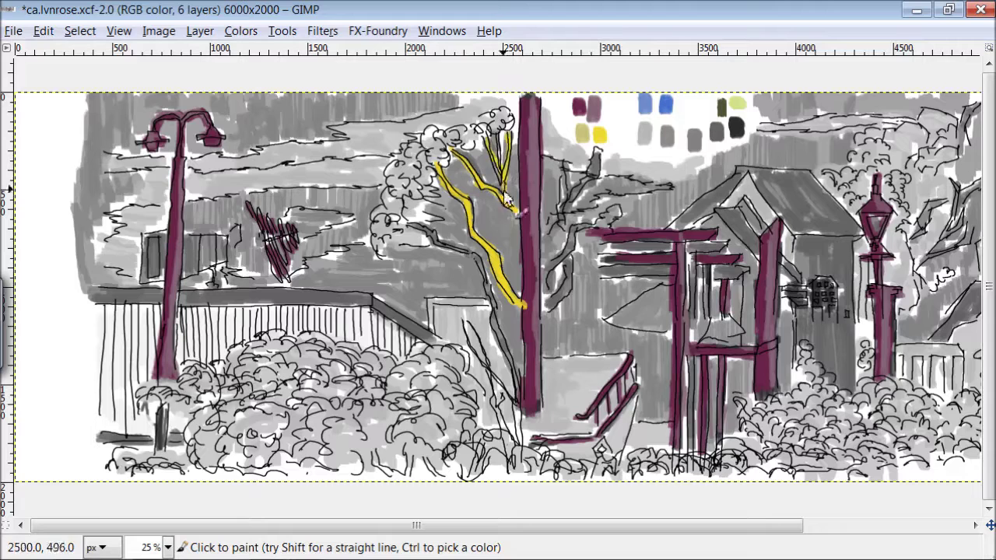
{"action": "mouse_move", "coordinate": [432, 228]}
{"action": "left_mouse_down"}
{"action": "mouse_move", "coordinate": [481, 256]}
{"action": "mouse_move", "coordinate": [515, 393]}
{"action": "left_mouse_up"}
{"action": "mouse_move", "coordinate": [548, 309]}
{"action": "left_mouse_down"}
{"action": "mouse_move", "coordinate": [576, 229]}
{"action": "mouse_move", "coordinate": [549, 286]}
{"action": "left_mouse_up"}
{"action": "left_click_drag", "start_coordinate": [554, 257], "coordinate": [574, 201]}
{"action": "left_click_drag", "start_coordinate": [557, 164], "coordinate": [576, 226]}
{"action": "left_click_drag", "start_coordinate": [595, 199], "coordinate": [560, 222]}
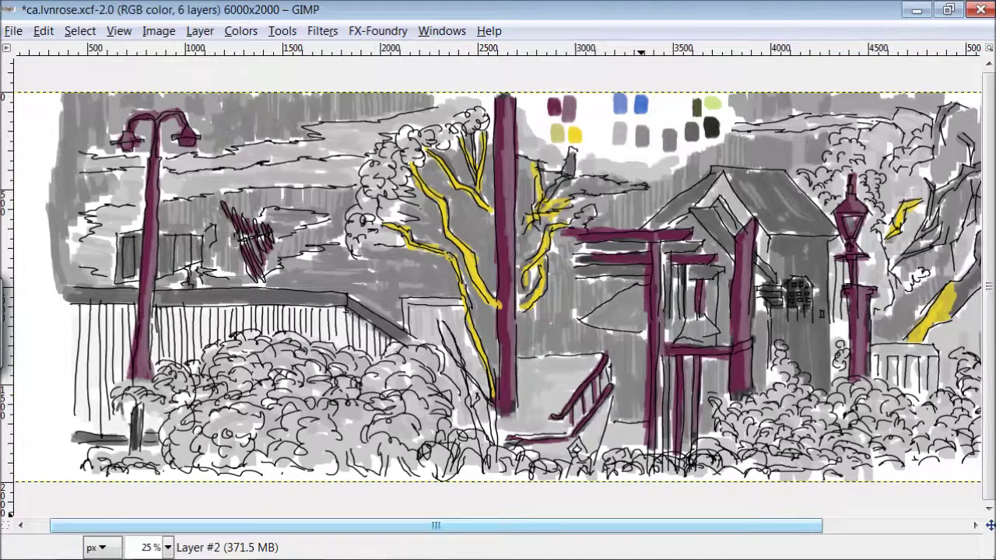
{"action": "scroll", "coordinate": [912, 239], "scroll_direction": "right", "scroll_amount": 5}
{"action": "mouse_move", "coordinate": [844, 290]}
{"action": "left_mouse_down"}
{"action": "mouse_move", "coordinate": [909, 246]}
{"action": "mouse_move", "coordinate": [863, 259]}
{"action": "mouse_move", "coordinate": [900, 194]}
{"action": "left_mouse_up"}
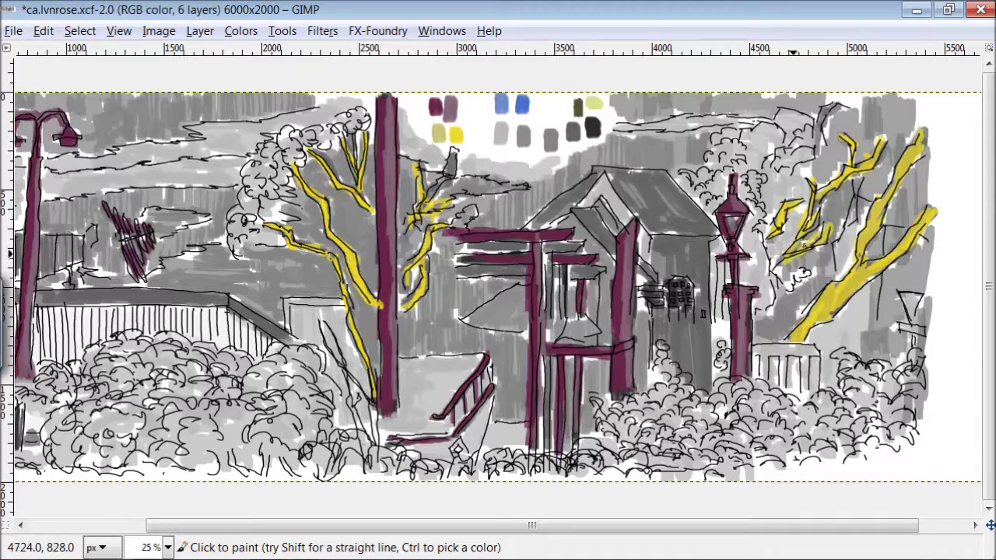
- Paint the right, middle and left foreground bushes olive green
{"action": "left_click", "coordinate": [451, 133], "text": "ctrl"}
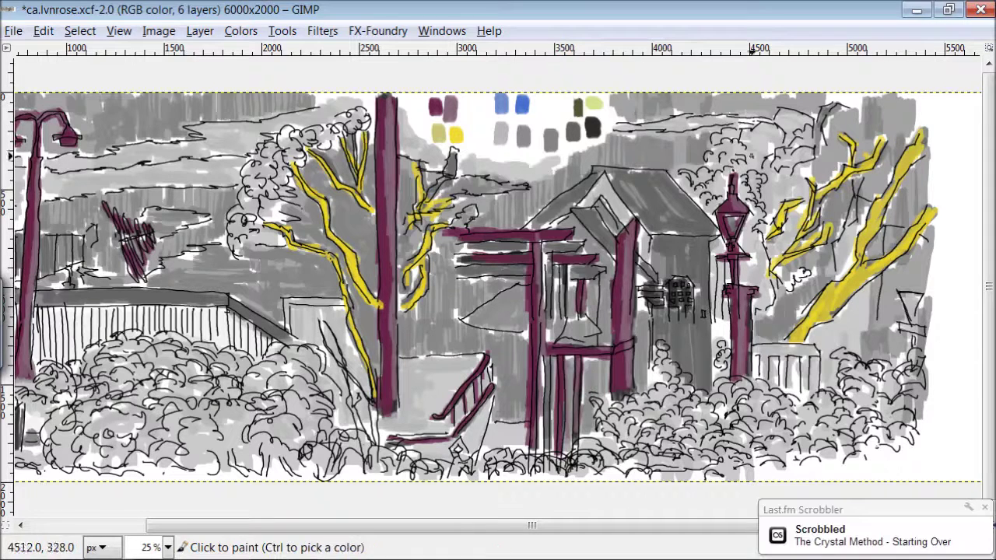
{"action": "left_click_drag", "start_coordinate": [683, 175], "coordinate": [695, 194]}
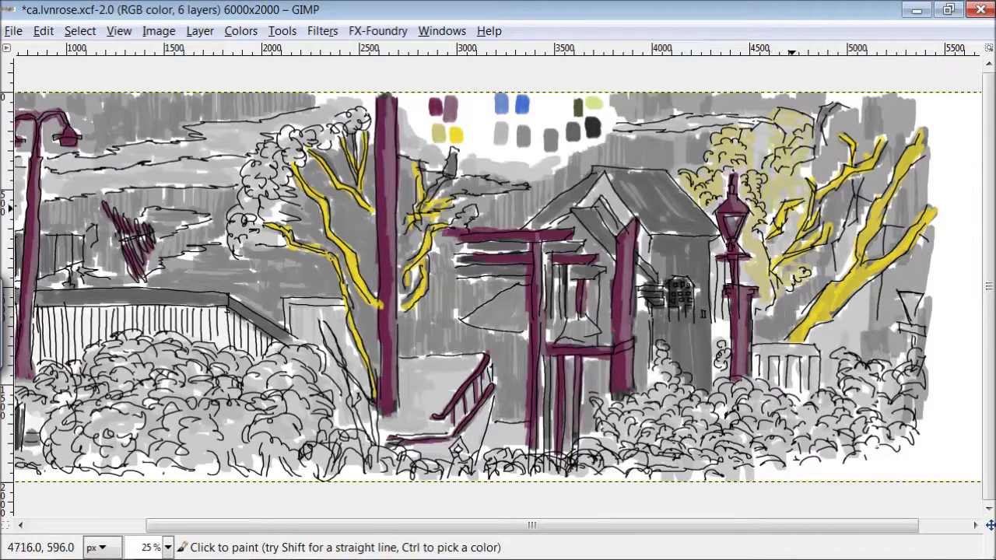
{"action": "mouse_move", "coordinate": [875, 385]}
{"action": "left_mouse_down"}
{"action": "mouse_move", "coordinate": [855, 358]}
{"action": "mouse_move", "coordinate": [921, 370]}
{"action": "mouse_move", "coordinate": [870, 446]}
{"action": "mouse_move", "coordinate": [770, 395]}
{"action": "mouse_move", "coordinate": [739, 447]}
{"action": "mouse_move", "coordinate": [699, 420]}
{"action": "left_mouse_up"}
{"action": "mouse_move", "coordinate": [678, 360]}
{"action": "left_mouse_down"}
{"action": "mouse_move", "coordinate": [686, 394]}
{"action": "mouse_move", "coordinate": [593, 457]}
{"action": "mouse_move", "coordinate": [443, 469]}
{"action": "mouse_move", "coordinate": [305, 416]}
{"action": "left_mouse_up"}
{"action": "mouse_move", "coordinate": [312, 348]}
{"action": "left_mouse_down"}
{"action": "mouse_move", "coordinate": [227, 372]}
{"action": "mouse_move", "coordinate": [281, 440]}
{"action": "mouse_move", "coordinate": [255, 441]}
{"action": "mouse_move", "coordinate": [190, 346]}
{"action": "mouse_move", "coordinate": [144, 360]}
{"action": "mouse_move", "coordinate": [246, 441]}
{"action": "mouse_move", "coordinate": [235, 454]}
{"action": "mouse_move", "coordinate": [155, 445]}
{"action": "mouse_move", "coordinate": [142, 409]}
{"action": "mouse_move", "coordinate": [103, 403]}
{"action": "mouse_move", "coordinate": [70, 373]}
{"action": "left_mouse_up"}
{"action": "scroll", "coordinate": [90, 436], "scroll_direction": "left", "scroll_amount": 5}
{"action": "mouse_move", "coordinate": [173, 403]}
{"action": "left_mouse_down"}
{"action": "mouse_move", "coordinate": [180, 440]}
{"action": "mouse_move", "coordinate": [201, 469]}
{"action": "left_mouse_up"}
- Browse the brushes in the docks, then hide the docks again
{"action": "left_click", "coordinate": [498, 186], "text": "ctrl"}
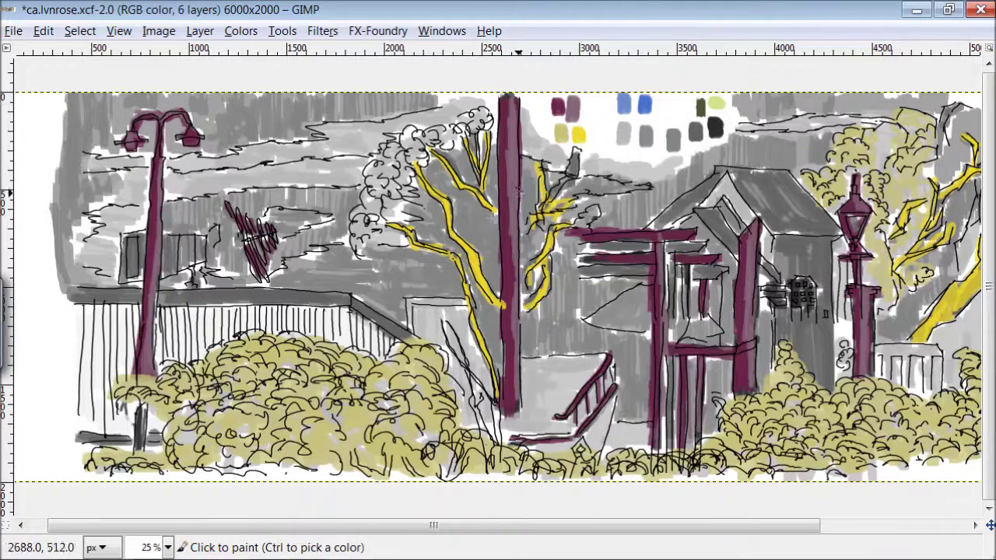
{"action": "key", "text": "Tab"}
{"action": "left_click", "coordinate": [849, 127]}
{"action": "scroll", "coordinate": [910, 233], "scroll_direction": "down", "scroll_amount": 2}
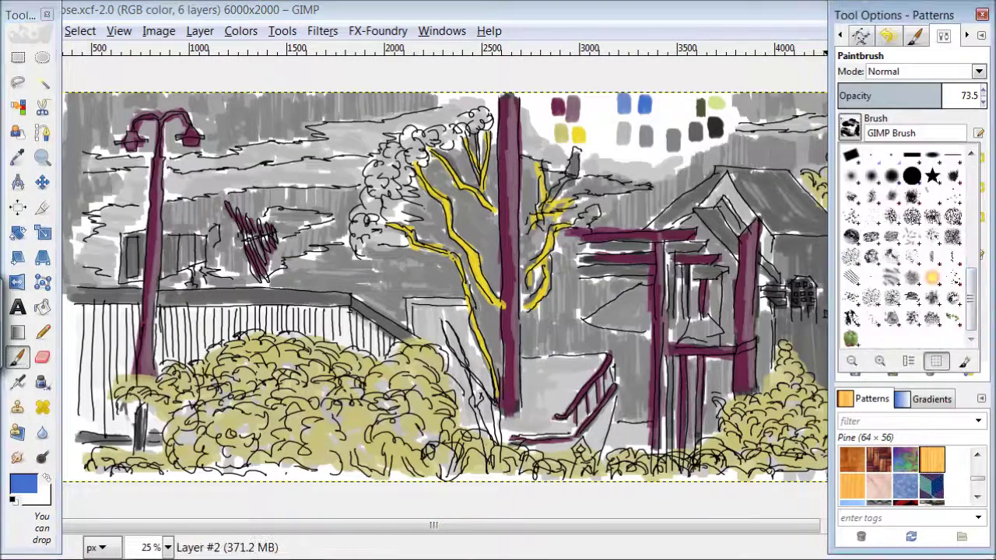
{"action": "left_click", "coordinate": [441, 30]}
{"action": "left_click", "coordinate": [465, 202]}
- Paint the middle and left sky blue around the branches and pole with a larger brush
{"action": "mouse_move", "coordinate": [637, 359]}
{"action": "left_mouse_down"}
{"action": "mouse_move", "coordinate": [640, 411]}
{"action": "mouse_move", "coordinate": [634, 342]}
{"action": "mouse_move", "coordinate": [609, 337]}
{"action": "mouse_move", "coordinate": [644, 333]}
{"action": "left_mouse_up"}
{"action": "mouse_move", "coordinate": [626, 288]}
{"action": "left_mouse_down"}
{"action": "mouse_move", "coordinate": [603, 330]}
{"action": "mouse_move", "coordinate": [531, 337]}
{"action": "mouse_move", "coordinate": [552, 313]}
{"action": "mouse_move", "coordinate": [581, 311]}
{"action": "mouse_move", "coordinate": [570, 333]}
{"action": "left_mouse_up"}
{"action": "key", "text": "bracketright"}
{"action": "key", "text": "bracketright"}
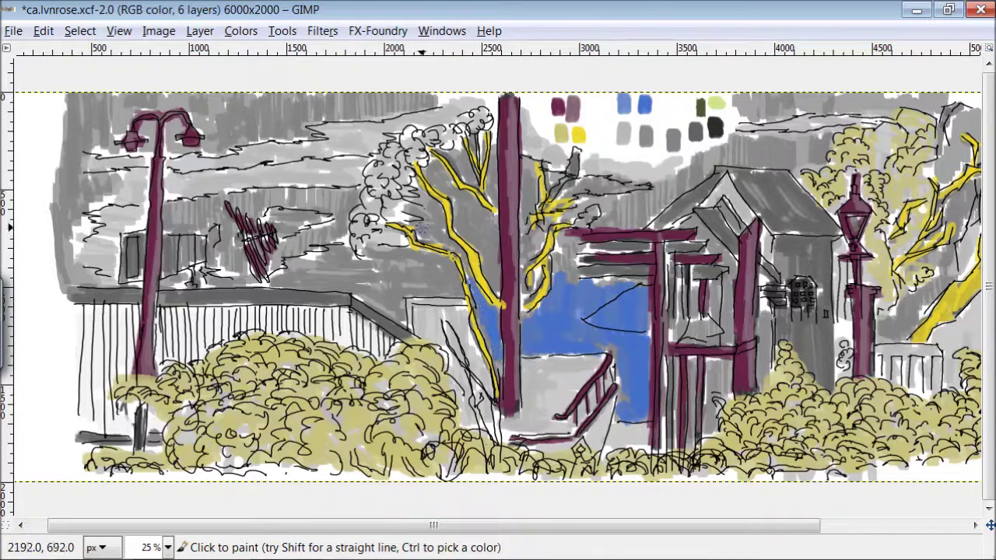
{"action": "mouse_move", "coordinate": [414, 264]}
{"action": "left_mouse_down"}
{"action": "mouse_move", "coordinate": [434, 288]}
{"action": "mouse_move", "coordinate": [431, 262]}
{"action": "mouse_move", "coordinate": [399, 316]}
{"action": "mouse_move", "coordinate": [382, 259]}
{"action": "mouse_move", "coordinate": [318, 252]}
{"action": "mouse_move", "coordinate": [262, 280]}
{"action": "mouse_move", "coordinate": [225, 266]}
{"action": "left_mouse_up"}
{"action": "mouse_move", "coordinate": [486, 253]}
{"action": "left_mouse_down"}
{"action": "mouse_move", "coordinate": [492, 260]}
{"action": "mouse_move", "coordinate": [441, 176]}
{"action": "left_mouse_up"}
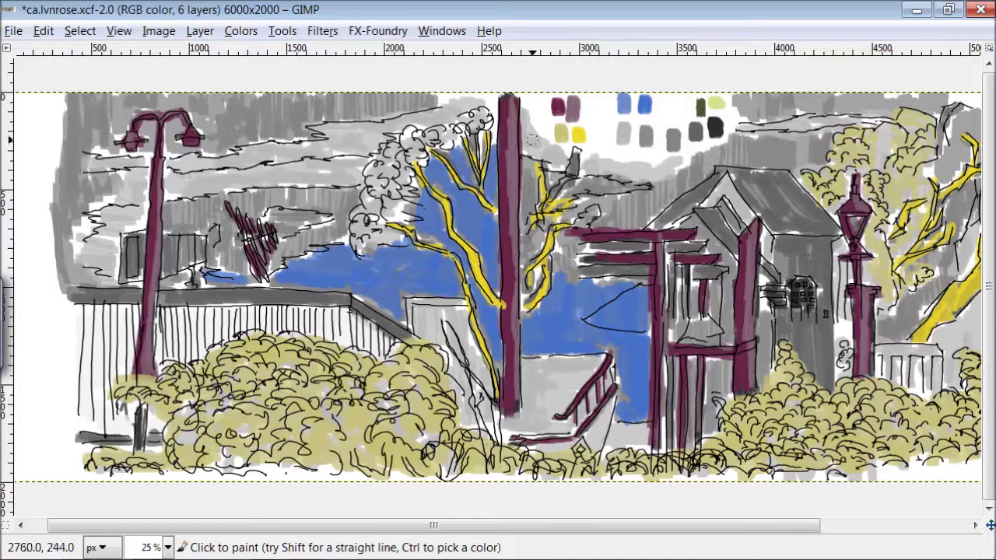
{"action": "left_click_drag", "start_coordinate": [541, 189], "coordinate": [587, 243]}
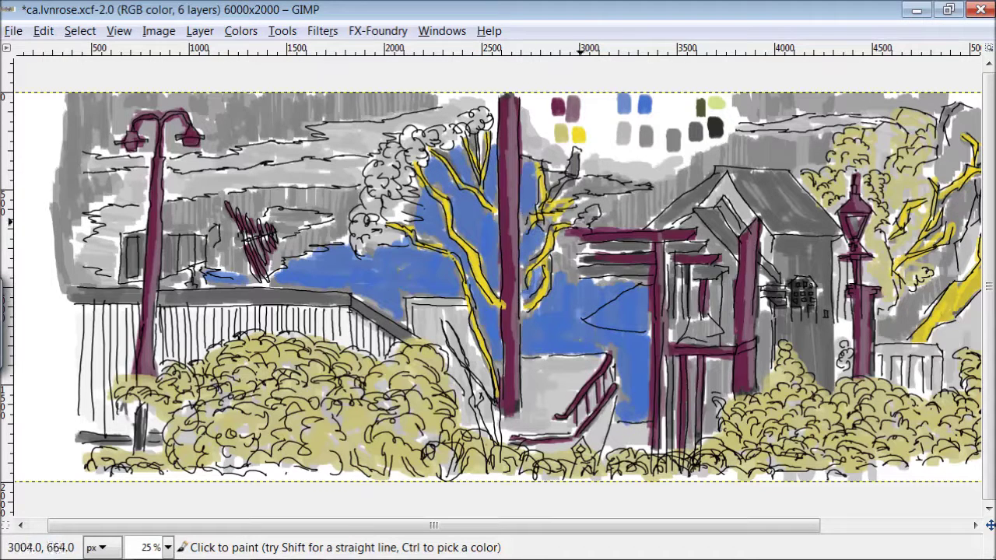
- Turn the grey sky behind the gate, along the top, right edge and top-left blue
{"action": "mouse_move", "coordinate": [711, 159]}
{"action": "left_mouse_down"}
{"action": "mouse_move", "coordinate": [676, 189]}
{"action": "mouse_move", "coordinate": [603, 221]}
{"action": "mouse_move", "coordinate": [649, 224]}
{"action": "left_mouse_up"}
{"action": "mouse_move", "coordinate": [832, 148]}
{"action": "left_mouse_down"}
{"action": "mouse_move", "coordinate": [804, 137]}
{"action": "mouse_move", "coordinate": [762, 168]}
{"action": "mouse_move", "coordinate": [785, 164]}
{"action": "left_mouse_up"}
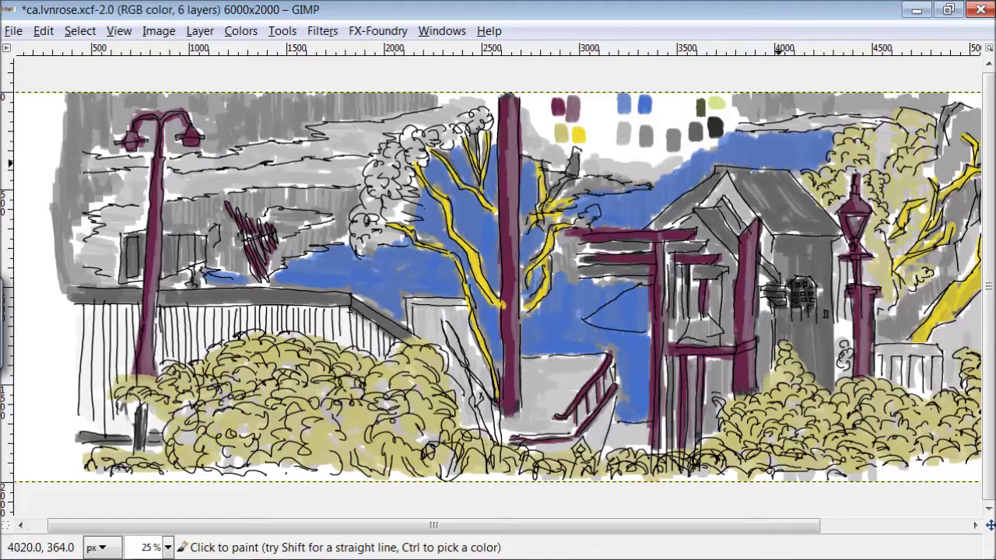
{"action": "mouse_move", "coordinate": [752, 100]}
{"action": "left_mouse_down"}
{"action": "mouse_move", "coordinate": [798, 112]}
{"action": "mouse_move", "coordinate": [888, 112]}
{"action": "left_mouse_up"}
{"action": "mouse_move", "coordinate": [948, 106]}
{"action": "left_mouse_down"}
{"action": "mouse_move", "coordinate": [978, 112]}
{"action": "mouse_move", "coordinate": [962, 162]}
{"action": "left_mouse_up"}
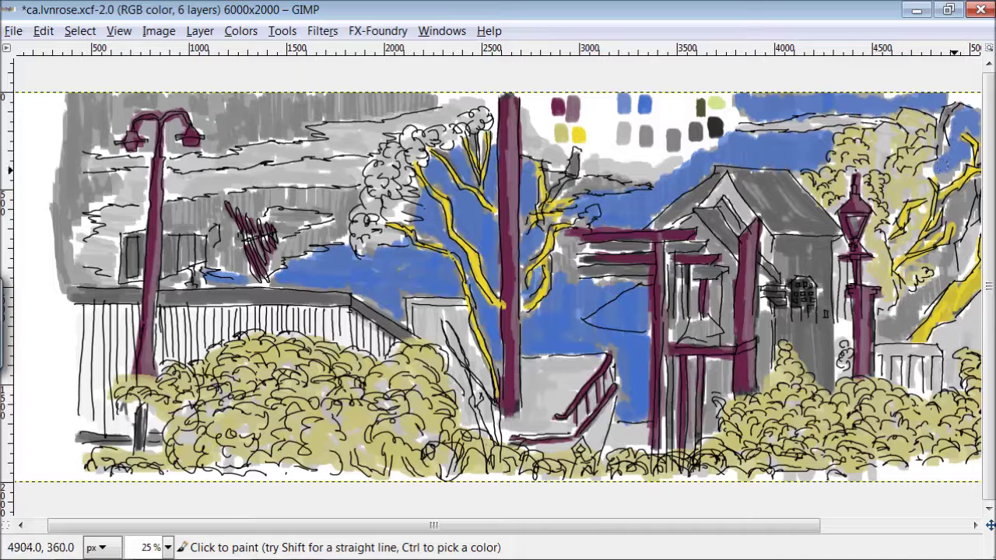
{"action": "mouse_move", "coordinate": [945, 252]}
{"action": "left_mouse_down"}
{"action": "mouse_move", "coordinate": [912, 302]}
{"action": "mouse_move", "coordinate": [953, 342]}
{"action": "mouse_move", "coordinate": [950, 364]}
{"action": "left_mouse_up"}
{"action": "mouse_move", "coordinate": [410, 92]}
{"action": "left_mouse_down"}
{"action": "mouse_move", "coordinate": [378, 114]}
{"action": "mouse_move", "coordinate": [231, 115]}
{"action": "mouse_move", "coordinate": [189, 149]}
{"action": "mouse_move", "coordinate": [194, 99]}
{"action": "mouse_move", "coordinate": [138, 100]}
{"action": "mouse_move", "coordinate": [110, 115]}
{"action": "mouse_move", "coordinate": [147, 134]}
{"action": "mouse_move", "coordinate": [89, 146]}
{"action": "mouse_move", "coordinate": [102, 184]}
{"action": "mouse_move", "coordinate": [90, 256]}
{"action": "left_mouse_up"}
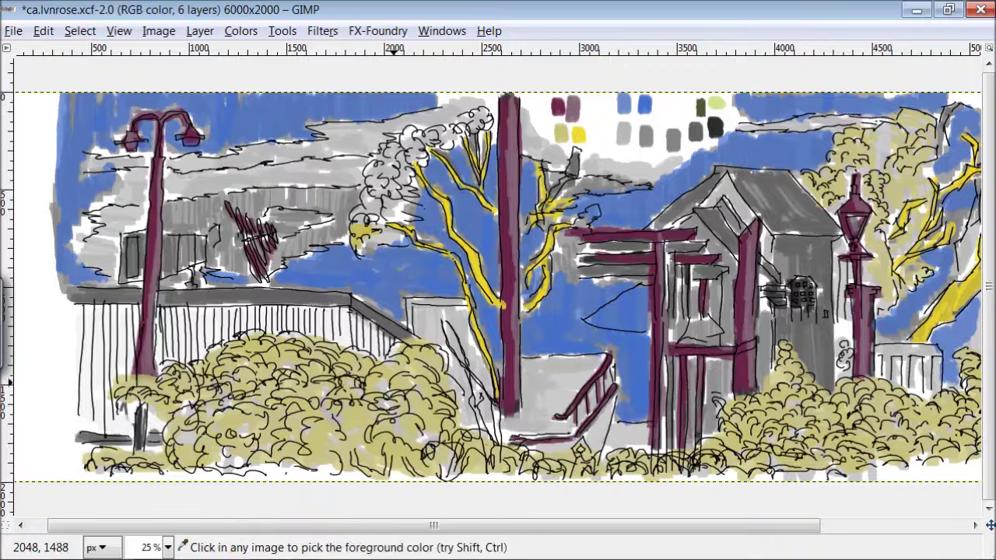
- Fill the central tree's foliage yellow-green and cover the remaining left grey sky with blue
{"action": "mouse_move", "coordinate": [397, 206]}
{"action": "left_mouse_down"}
{"action": "mouse_move", "coordinate": [384, 170]}
{"action": "mouse_move", "coordinate": [471, 118]}
{"action": "left_mouse_up"}
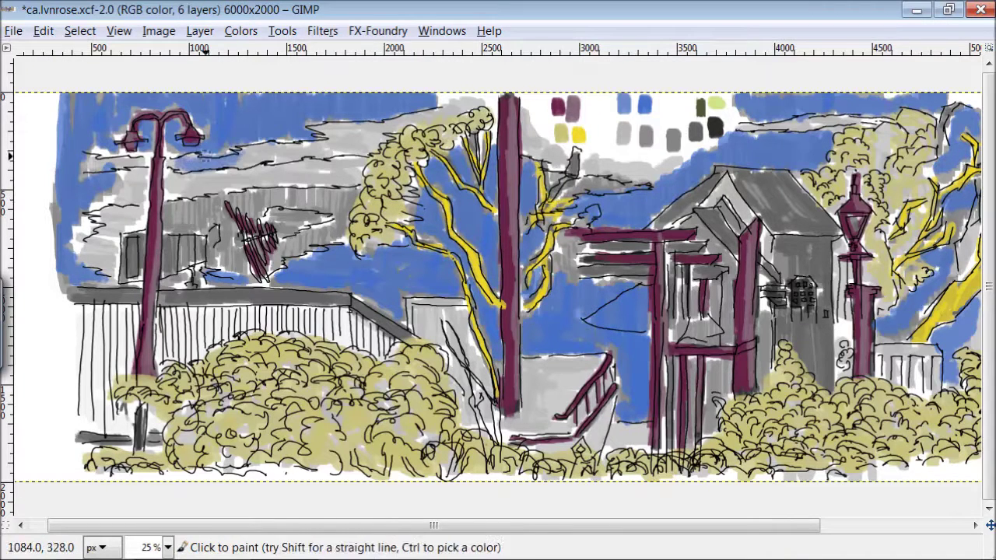
{"action": "mouse_move", "coordinate": [230, 162]}
{"action": "left_mouse_down"}
{"action": "mouse_move", "coordinate": [339, 150]}
{"action": "mouse_move", "coordinate": [408, 114]}
{"action": "mouse_move", "coordinate": [466, 108]}
{"action": "left_mouse_up"}
{"action": "mouse_move", "coordinate": [365, 165]}
{"action": "left_mouse_down"}
{"action": "mouse_move", "coordinate": [296, 179]}
{"action": "mouse_move", "coordinate": [231, 172]}
{"action": "mouse_move", "coordinate": [90, 208]}
{"action": "mouse_move", "coordinate": [103, 216]}
{"action": "mouse_move", "coordinate": [107, 244]}
{"action": "mouse_move", "coordinate": [86, 269]}
{"action": "left_mouse_up"}
{"action": "mouse_move", "coordinate": [319, 194]}
{"action": "left_mouse_down"}
{"action": "mouse_move", "coordinate": [312, 246]}
{"action": "mouse_move", "coordinate": [269, 215]}
{"action": "mouse_move", "coordinate": [228, 204]}
{"action": "left_mouse_up"}
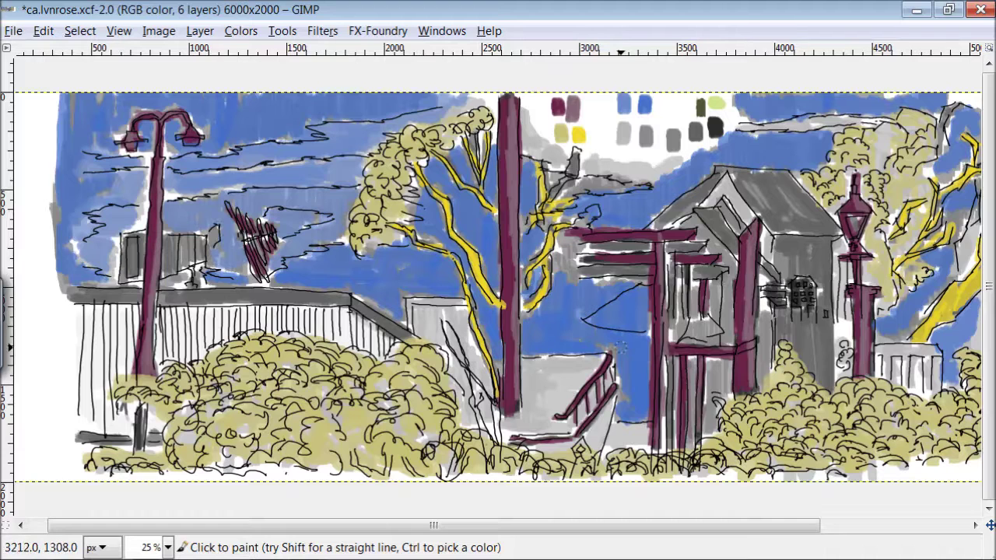
- Pick a light yellow-green and paint the house's gable, edge and wall with it
{"action": "left_click", "coordinate": [687, 125], "text": "ctrl"}
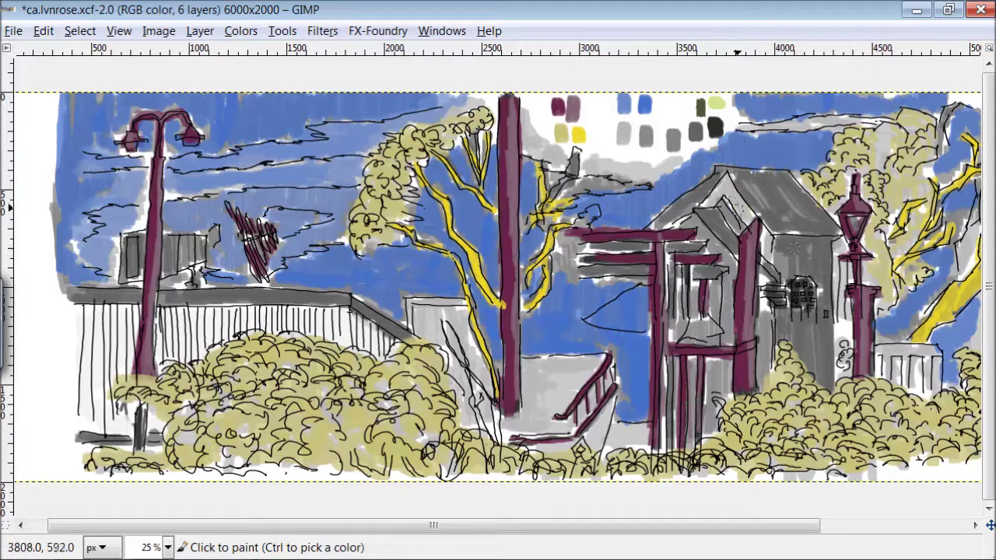
{"action": "left_click_drag", "start_coordinate": [738, 210], "coordinate": [712, 185]}
{"action": "left_click_drag", "start_coordinate": [768, 252], "coordinate": [763, 357]}
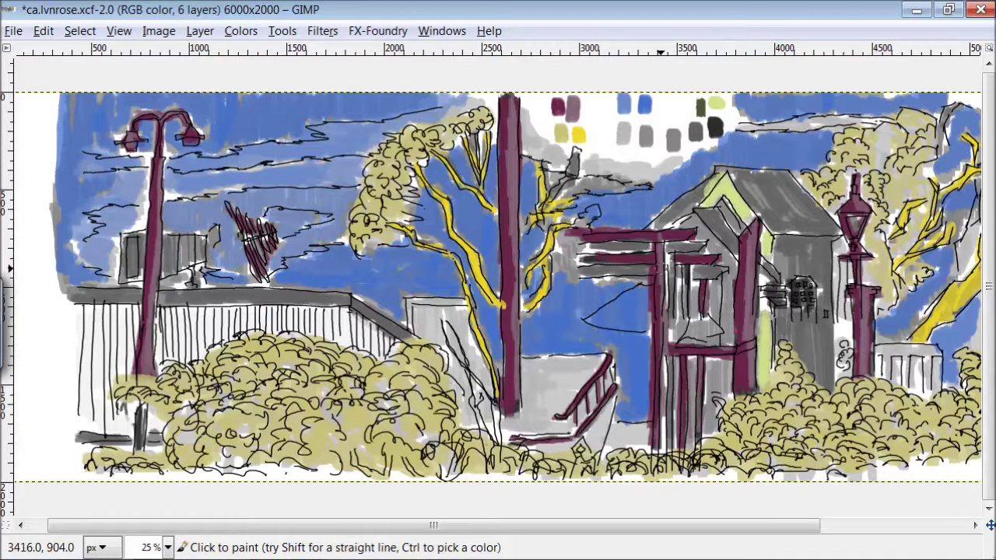
{"action": "left_click_drag", "start_coordinate": [736, 390], "coordinate": [712, 433]}
{"action": "mouse_move", "coordinate": [727, 326]}
{"action": "left_mouse_down"}
{"action": "mouse_move", "coordinate": [728, 268]}
{"action": "mouse_move", "coordinate": [685, 333]}
{"action": "left_mouse_up"}
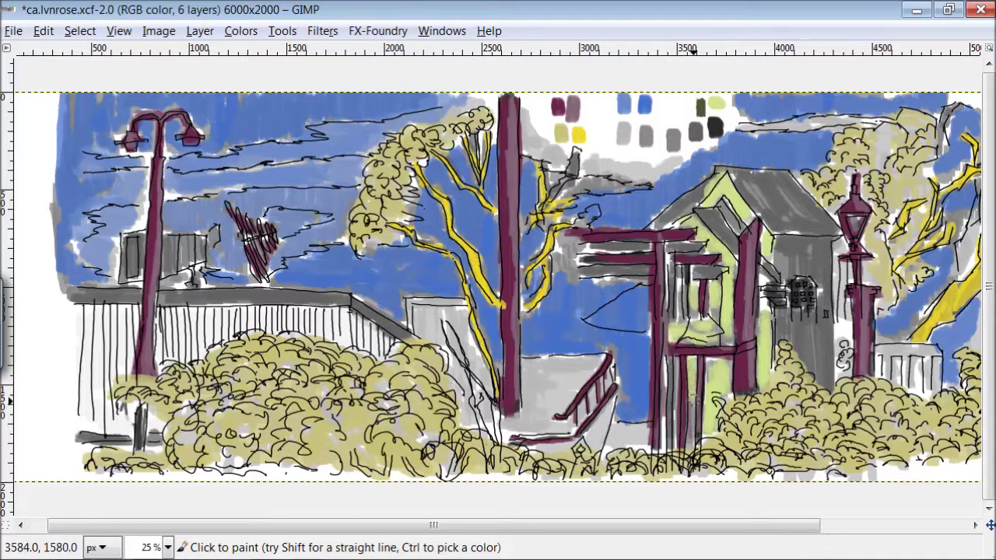
- Paint the house roof, gables, porch door area and right wall dark olive
{"action": "left_click_drag", "start_coordinate": [791, 203], "coordinate": [795, 222]}
{"action": "left_click_drag", "start_coordinate": [719, 205], "coordinate": [735, 230]}
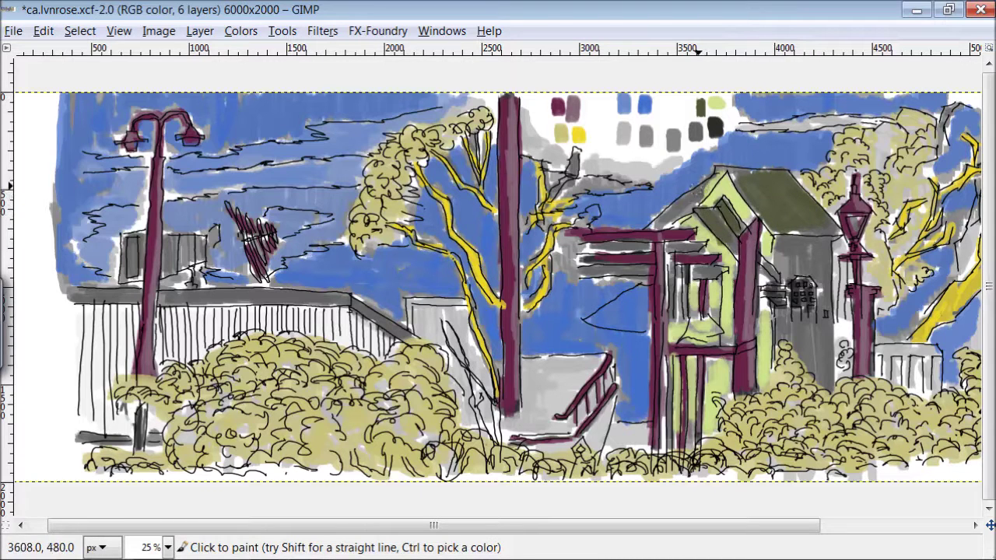
{"action": "left_click_drag", "start_coordinate": [699, 194], "coordinate": [674, 227]}
{"action": "left_click_drag", "start_coordinate": [714, 323], "coordinate": [675, 289]}
{"action": "mouse_move", "coordinate": [825, 271]}
{"action": "left_mouse_down"}
{"action": "mouse_move", "coordinate": [781, 332]}
{"action": "mouse_move", "coordinate": [873, 364]}
{"action": "mouse_move", "coordinate": [928, 358]}
{"action": "left_mouse_up"}
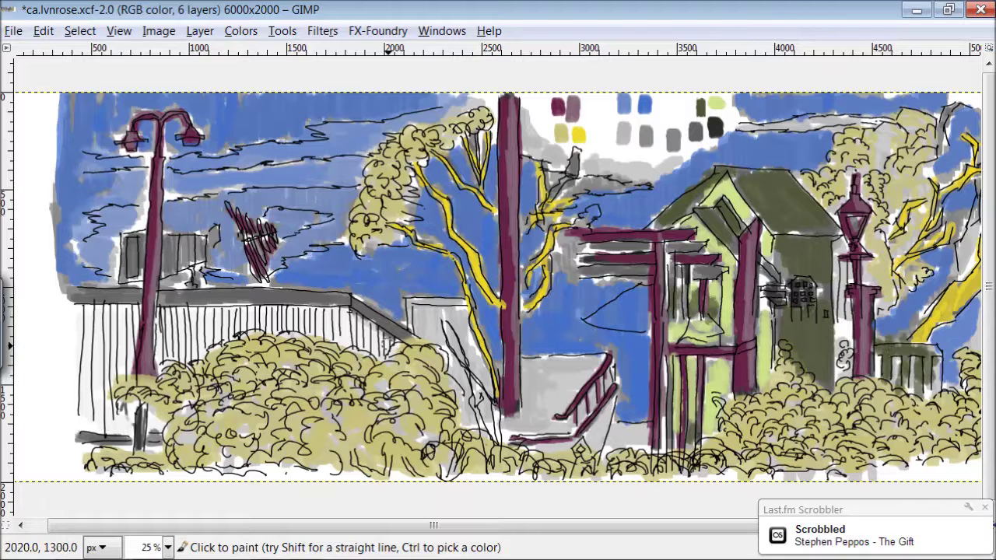
- Paint the left fence, the ground by the stairs and the gate area light green
{"action": "left_click", "coordinate": [722, 282], "text": "ctrl"}
{"action": "mouse_move", "coordinate": [389, 352]}
{"action": "left_mouse_down"}
{"action": "mouse_move", "coordinate": [364, 316]}
{"action": "mouse_move", "coordinate": [172, 360]}
{"action": "mouse_move", "coordinate": [219, 308]}
{"action": "mouse_move", "coordinate": [260, 325]}
{"action": "left_mouse_up"}
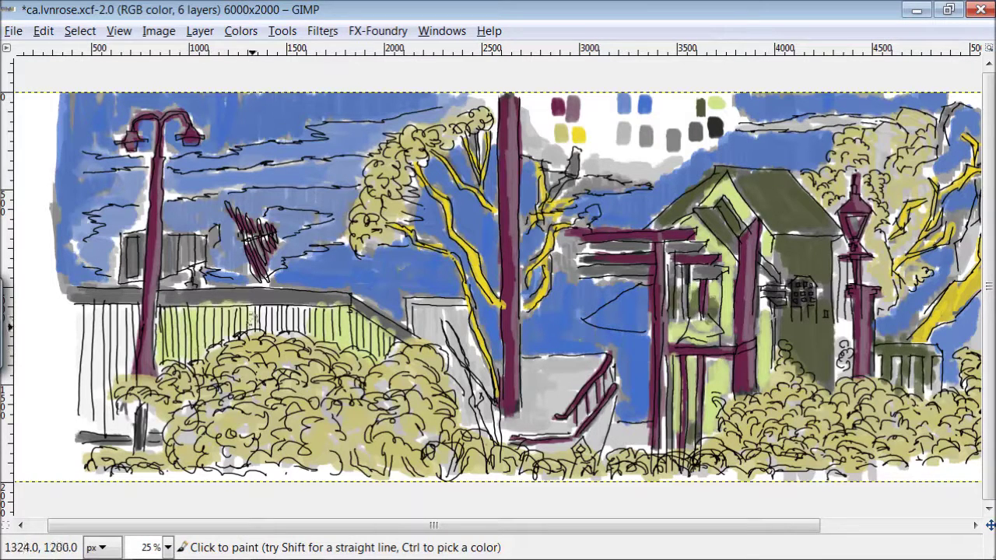
{"action": "mouse_move", "coordinate": [144, 326]}
{"action": "left_mouse_down"}
{"action": "mouse_move", "coordinate": [114, 307]}
{"action": "mouse_move", "coordinate": [116, 376]}
{"action": "mouse_move", "coordinate": [155, 432]}
{"action": "left_mouse_up"}
{"action": "mouse_move", "coordinate": [568, 352]}
{"action": "left_mouse_down"}
{"action": "mouse_move", "coordinate": [572, 368]}
{"action": "mouse_move", "coordinate": [525, 425]}
{"action": "left_mouse_up"}
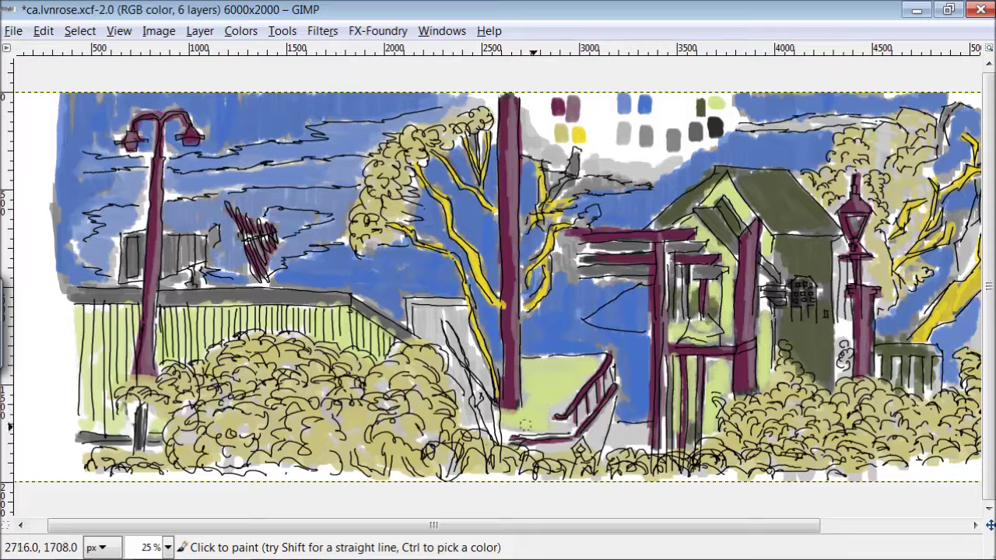
{"action": "mouse_move", "coordinate": [463, 312]}
{"action": "left_mouse_down"}
{"action": "mouse_move", "coordinate": [493, 392]}
{"action": "mouse_move", "coordinate": [440, 327]}
{"action": "left_mouse_up"}
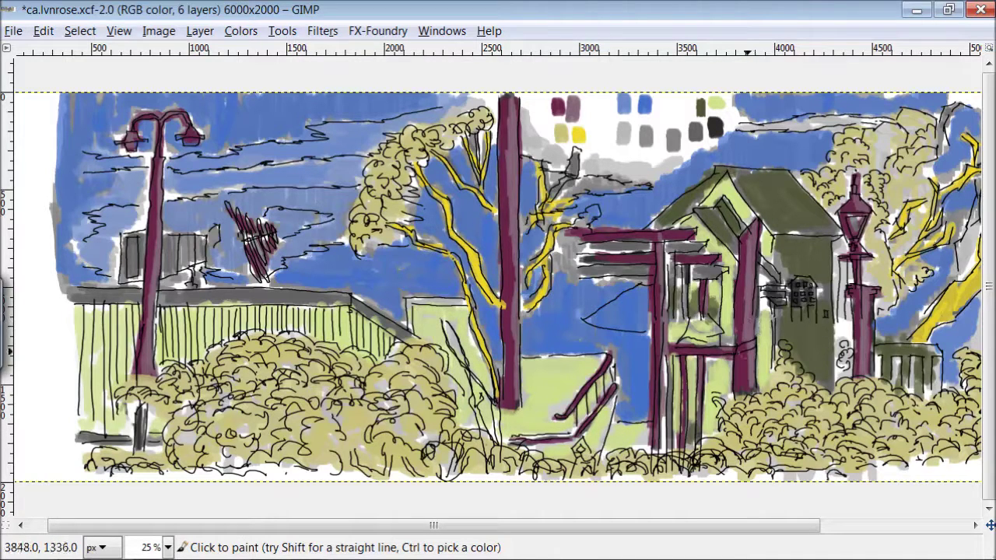
- Pick dark grey and paint the fence's top band, the gate edges and left of the bushes
{"action": "left_click", "coordinate": [819, 341], "text": "ctrl"}
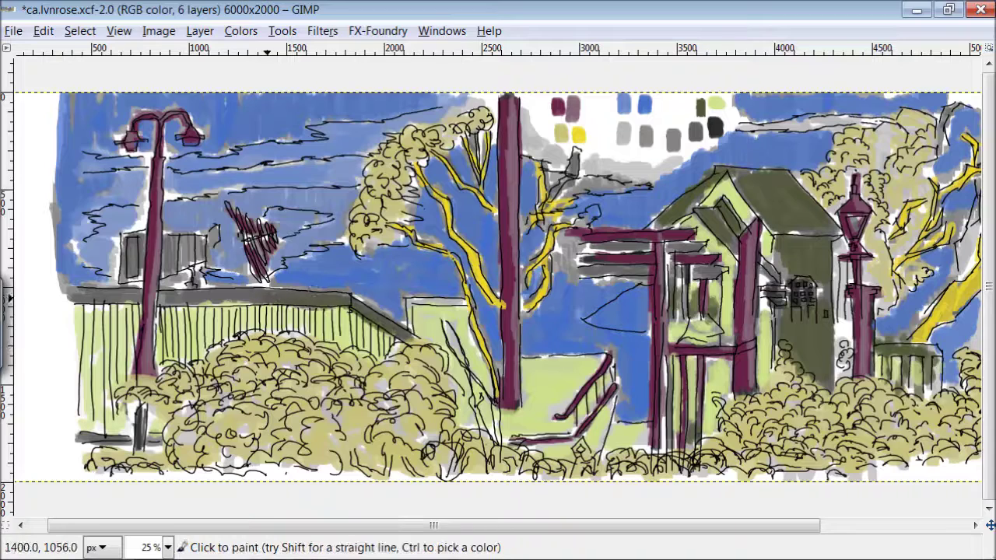
{"action": "left_click_drag", "start_coordinate": [278, 297], "coordinate": [177, 300]}
{"action": "mouse_move", "coordinate": [407, 332]}
{"action": "left_mouse_down"}
{"action": "mouse_move", "coordinate": [425, 300]}
{"action": "mouse_move", "coordinate": [460, 302]}
{"action": "left_mouse_up"}
{"action": "left_click_drag", "start_coordinate": [69, 436], "coordinate": [118, 434]}
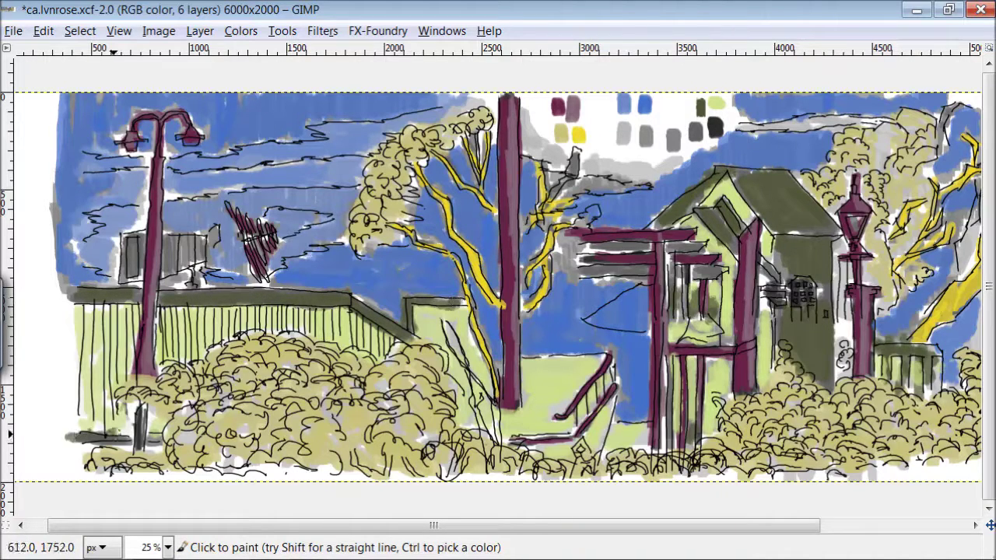
{"action": "left_click_drag", "start_coordinate": [720, 525], "coordinate": [868, 525]}
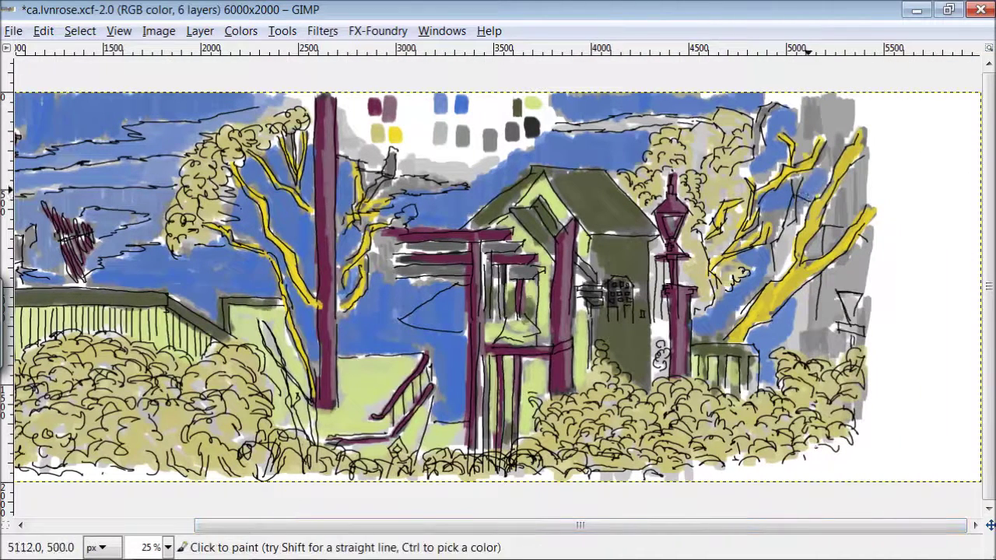
- Paint the upper-right sky blue, shade the ground dark olive, and add light green on the house wall
{"action": "mouse_move", "coordinate": [835, 140]}
{"action": "left_mouse_down"}
{"action": "mouse_move", "coordinate": [803, 161]}
{"action": "mouse_move", "coordinate": [852, 206]}
{"action": "mouse_move", "coordinate": [874, 246]}
{"action": "mouse_move", "coordinate": [817, 285]}
{"action": "mouse_move", "coordinate": [842, 312]}
{"action": "mouse_move", "coordinate": [836, 346]}
{"action": "left_mouse_up"}
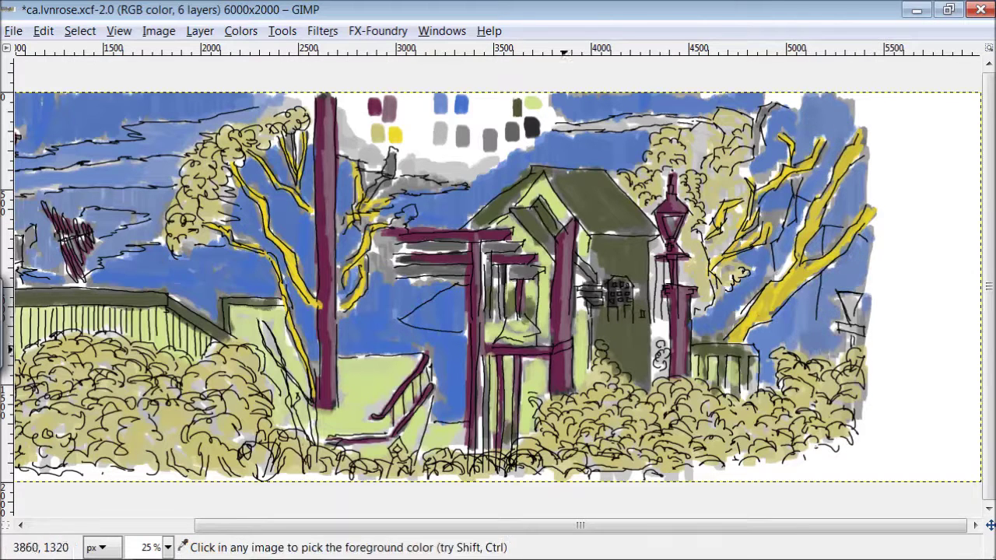
{"action": "mouse_move", "coordinate": [397, 366]}
{"action": "left_mouse_down"}
{"action": "mouse_move", "coordinate": [364, 358]}
{"action": "mouse_move", "coordinate": [346, 399]}
{"action": "mouse_move", "coordinate": [333, 372]}
{"action": "mouse_move", "coordinate": [377, 434]}
{"action": "mouse_move", "coordinate": [312, 420]}
{"action": "left_mouse_up"}
{"action": "left_click", "coordinate": [584, 244], "text": "ctrl"}
{"action": "mouse_move", "coordinate": [615, 196]}
{"action": "left_mouse_down"}
{"action": "mouse_move", "coordinate": [631, 185]}
{"action": "mouse_move", "coordinate": [643, 216]}
{"action": "mouse_move", "coordinate": [600, 177]}
{"action": "left_mouse_up"}
{"action": "left_click", "coordinate": [594, 230], "text": "ctrl"}
{"action": "mouse_move", "coordinate": [655, 263]}
{"action": "left_mouse_down"}
{"action": "mouse_move", "coordinate": [645, 316]}
{"action": "mouse_move", "coordinate": [656, 333]}
{"action": "left_mouse_up"}
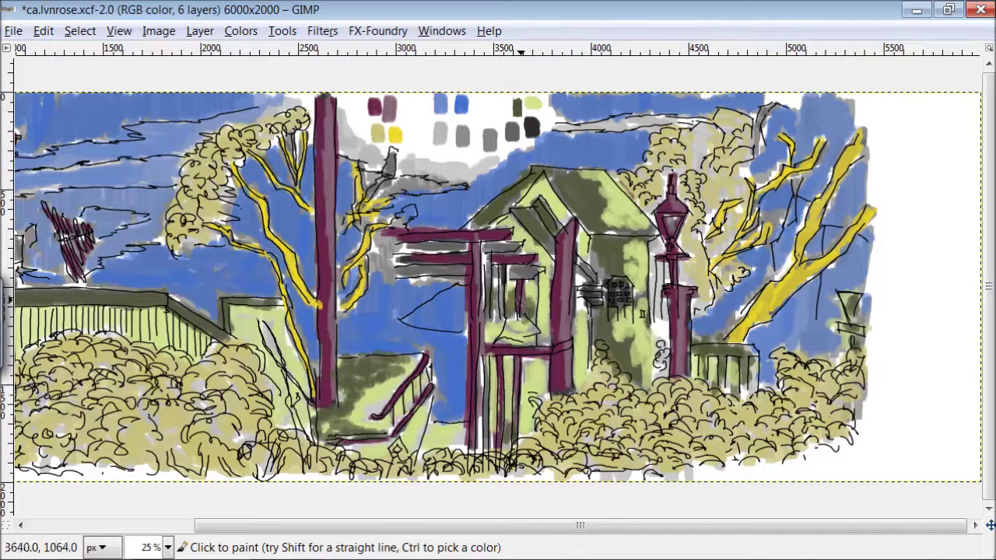
- Set the foreground colour to dark olive 766c13 with the docks shown, then hide them
{"action": "left_click", "coordinate": [441, 30]}
{"action": "left_click", "coordinate": [466, 199]}
{"action": "left_click", "coordinate": [24, 484]}
{"action": "left_click", "coordinate": [210, 272]}
{"action": "left_click", "coordinate": [309, 251]}
{"action": "left_click", "coordinate": [264, 130]}
{"action": "left_click", "coordinate": [288, 313]}
{"action": "left_click", "coordinate": [441, 30]}
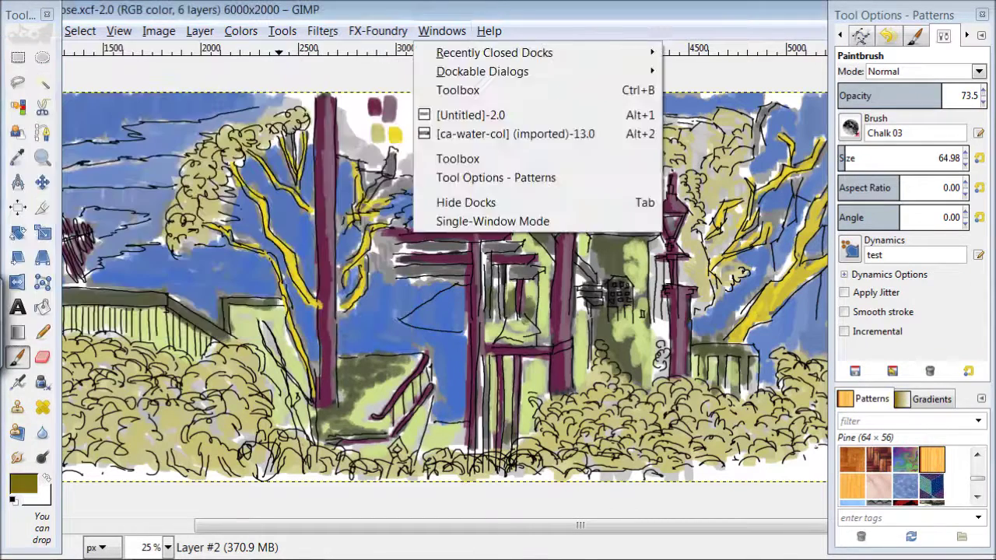
{"action": "left_click", "coordinate": [466, 203]}
- Shade the right, bottom and left bushes and lamp-post foliage olive; add yellow to the left trunk
{"action": "mouse_move", "coordinate": [808, 383]}
{"action": "left_mouse_down"}
{"action": "mouse_move", "coordinate": [811, 454]}
{"action": "mouse_move", "coordinate": [626, 388]}
{"action": "mouse_move", "coordinate": [563, 415]}
{"action": "mouse_move", "coordinate": [679, 462]}
{"action": "left_mouse_up"}
{"action": "mouse_move", "coordinate": [658, 133]}
{"action": "left_mouse_down"}
{"action": "mouse_move", "coordinate": [730, 174]}
{"action": "mouse_move", "coordinate": [701, 245]}
{"action": "mouse_move", "coordinate": [696, 299]}
{"action": "left_mouse_up"}
{"action": "mouse_move", "coordinate": [623, 427]}
{"action": "left_mouse_down"}
{"action": "mouse_move", "coordinate": [428, 455]}
{"action": "mouse_move", "coordinate": [250, 363]}
{"action": "mouse_move", "coordinate": [233, 393]}
{"action": "left_mouse_up"}
{"action": "left_click", "coordinate": [298, 293], "text": "ctrl"}
{"action": "left_click_drag", "start_coordinate": [299, 377], "coordinate": [313, 436]}
{"action": "left_click_drag", "start_coordinate": [260, 320], "coordinate": [309, 397]}
- Shade the left tree's foliage and lower-left bushes dark olive, and darken the lamp post maroon
{"action": "mouse_move", "coordinate": [167, 233]}
{"action": "left_mouse_down"}
{"action": "mouse_move", "coordinate": [240, 143]}
{"action": "mouse_move", "coordinate": [296, 112]}
{"action": "left_mouse_up"}
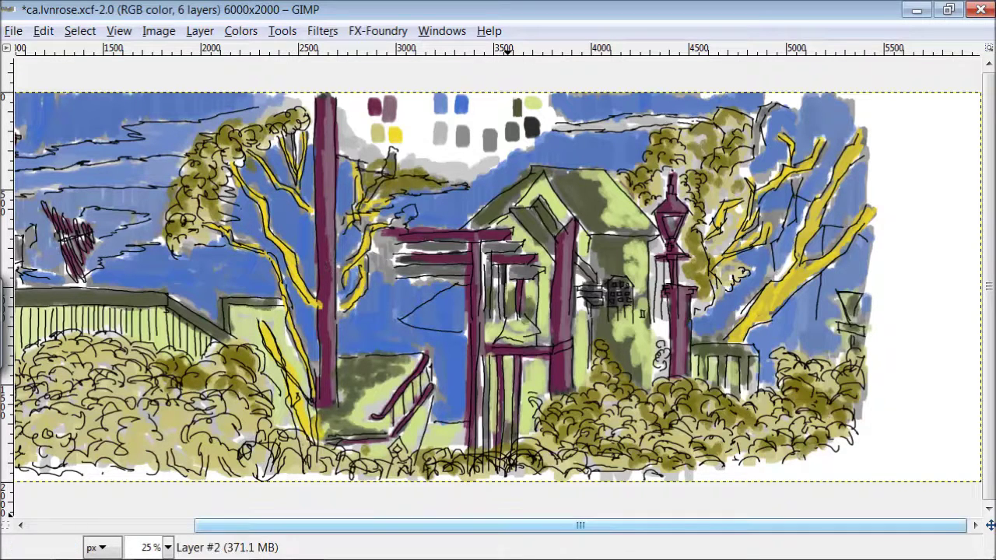
{"action": "left_click_drag", "start_coordinate": [580, 525], "coordinate": [431, 525]}
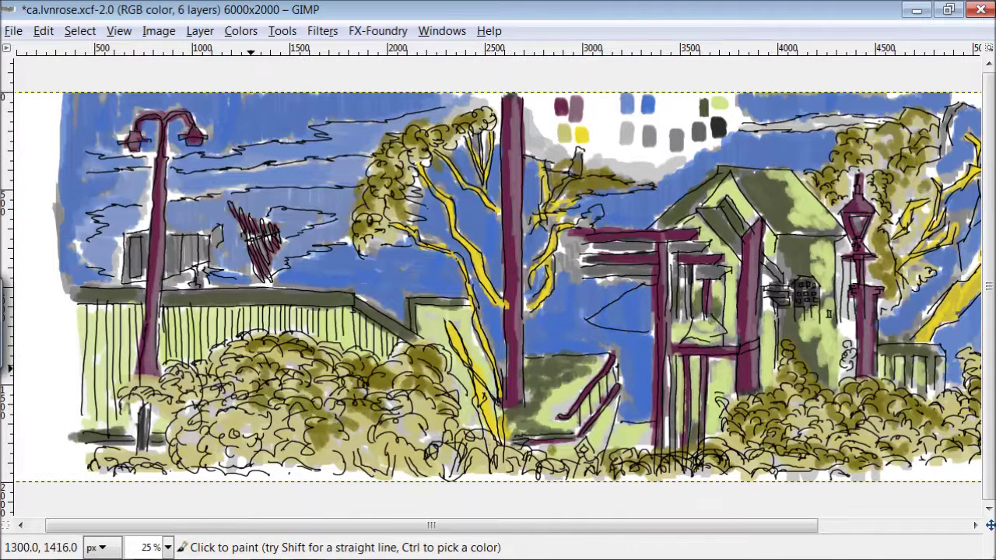
{"action": "mouse_move", "coordinate": [176, 389]}
{"action": "left_mouse_down"}
{"action": "mouse_move", "coordinate": [224, 403]}
{"action": "mouse_move", "coordinate": [216, 412]}
{"action": "mouse_move", "coordinate": [235, 454]}
{"action": "mouse_move", "coordinate": [503, 426]}
{"action": "mouse_move", "coordinate": [543, 470]}
{"action": "mouse_move", "coordinate": [575, 464]}
{"action": "left_mouse_up"}
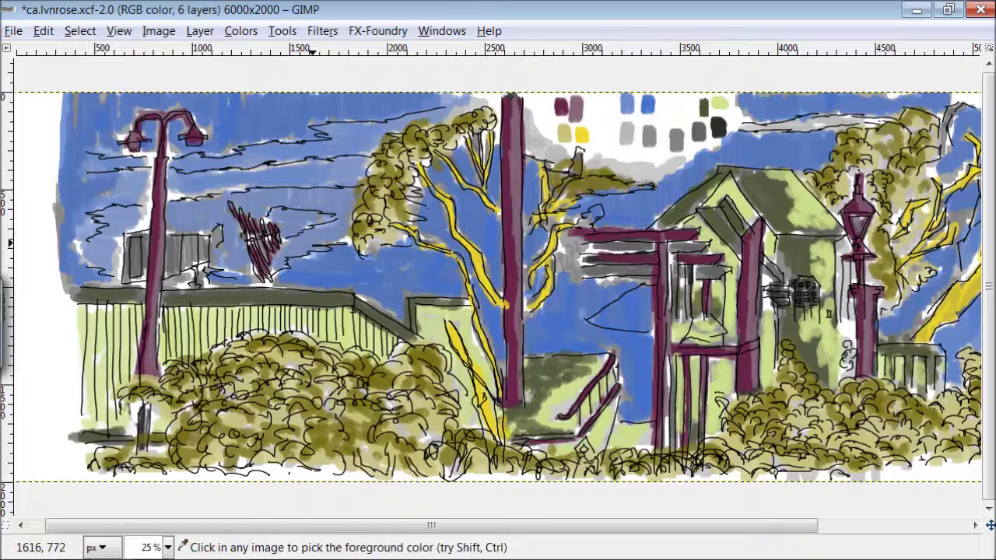
{"action": "mouse_move", "coordinate": [144, 398]}
{"action": "left_mouse_down"}
{"action": "mouse_move", "coordinate": [146, 453]}
{"action": "mouse_move", "coordinate": [153, 400]}
{"action": "left_mouse_up"}
{"action": "left_click_drag", "start_coordinate": [431, 525], "coordinate": [529, 525]}
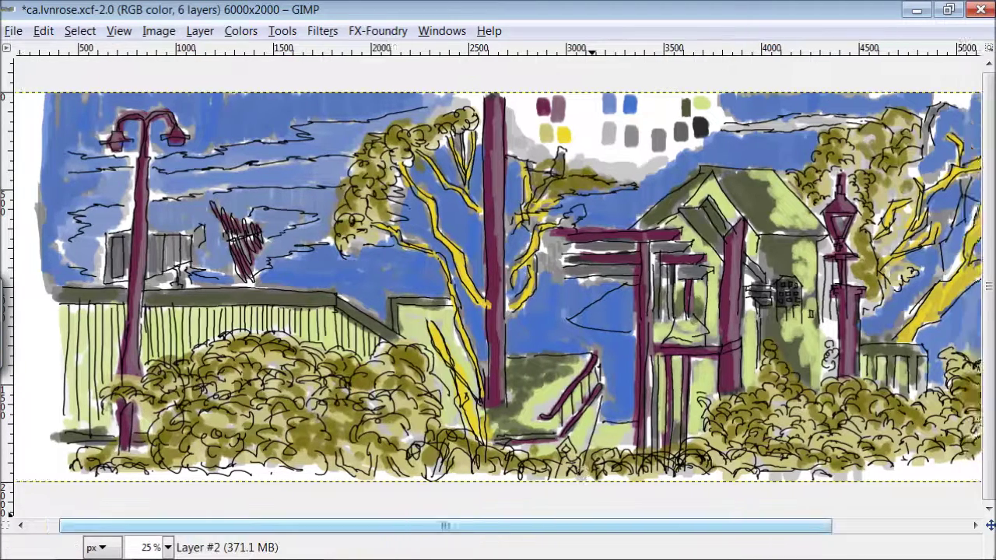
- Enlarge the brush to about 125 and paint blue sky over the colour swatches
{"action": "key", "text": "bracketright"}
{"action": "key", "text": "bracketright"}
{"action": "key", "text": "bracketright"}
{"action": "mouse_move", "coordinate": [568, 157]}
{"action": "left_mouse_down"}
{"action": "mouse_move", "coordinate": [536, 163]}
{"action": "mouse_move", "coordinate": [621, 127]}
{"action": "mouse_move", "coordinate": [606, 101]}
{"action": "mouse_move", "coordinate": [452, 125]}
{"action": "mouse_move", "coordinate": [449, 100]}
{"action": "mouse_move", "coordinate": [421, 144]}
{"action": "mouse_move", "coordinate": [507, 164]}
{"action": "left_mouse_up"}
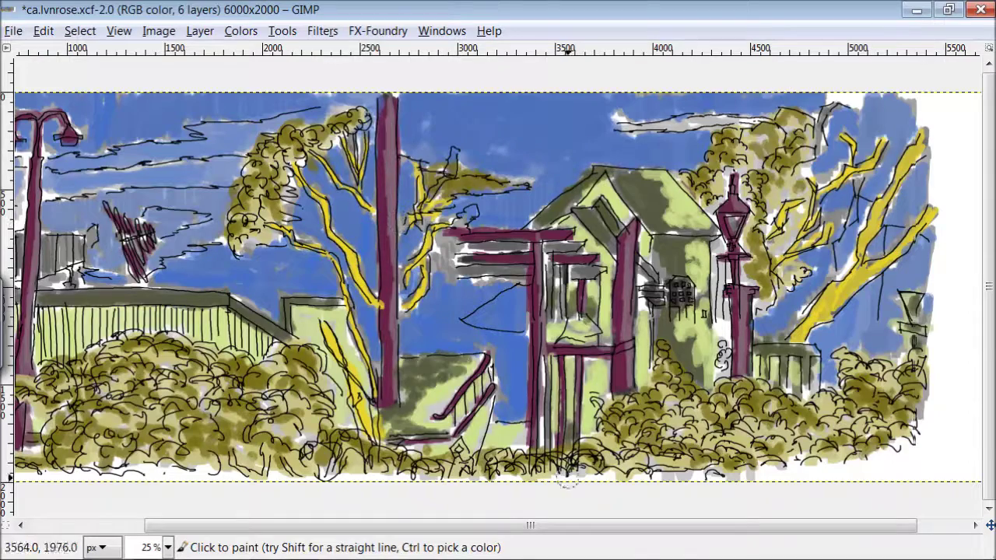
{"action": "left_click_drag", "start_coordinate": [379, 525], "coordinate": [291, 525]}
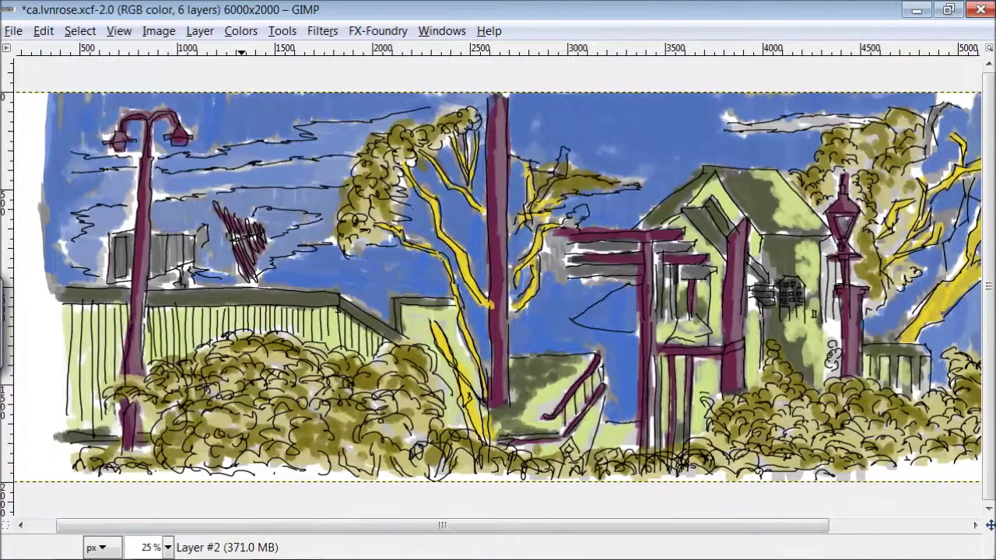
{"action": "left_click", "coordinate": [119, 30]}
- At 50% zoom, hand-letter "Finished!" and "Check out" in red-brown in the sky
{"action": "left_click", "coordinate": [397, 283]}
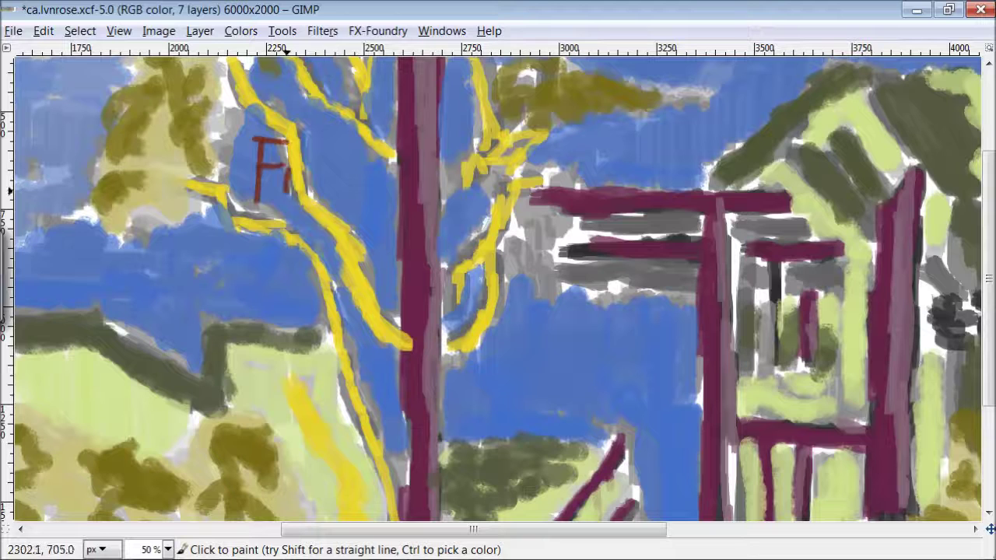
{"action": "mouse_move", "coordinate": [362, 173]}
{"action": "left_mouse_down"}
{"action": "mouse_move", "coordinate": [482, 180]}
{"action": "mouse_move", "coordinate": [527, 162]}
{"action": "left_mouse_up"}
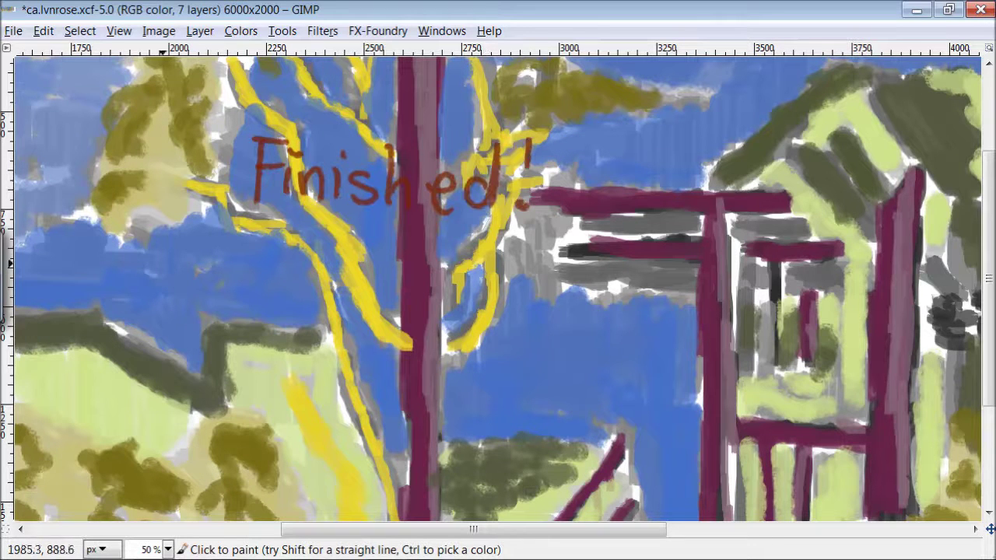
{"action": "left_click_drag", "start_coordinate": [162, 247], "coordinate": [162, 278]}
{"action": "left_click_drag", "start_coordinate": [171, 240], "coordinate": [188, 279]}
{"action": "left_click_drag", "start_coordinate": [196, 263], "coordinate": [218, 274]}
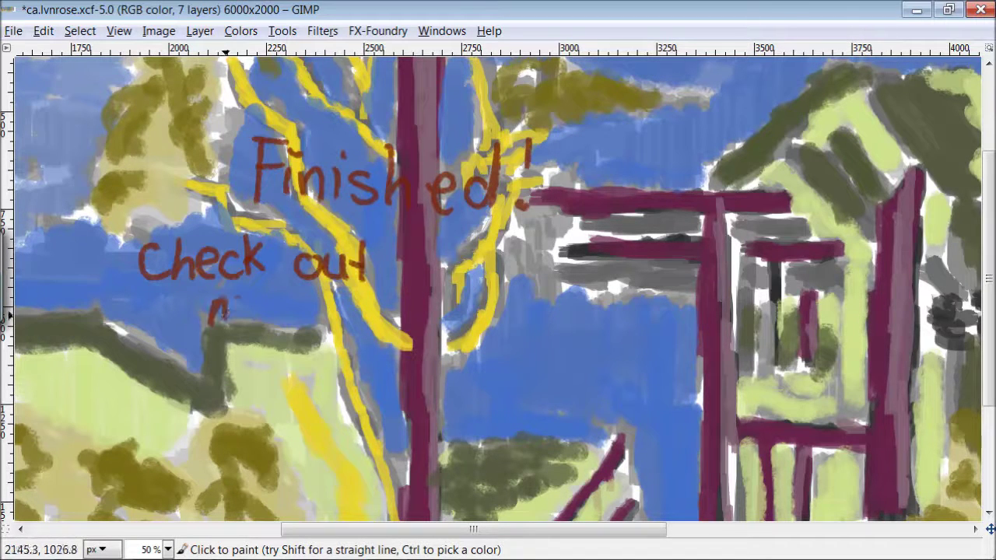
- Letter "my blog:" below and begin writing the blog address
{"action": "left_click_drag", "start_coordinate": [234, 315], "coordinate": [247, 325]}
{"action": "left_click_drag", "start_coordinate": [251, 299], "coordinate": [263, 354]}
{"action": "left_click_drag", "start_coordinate": [142, 347], "coordinate": [154, 389]}
{"action": "left_click_drag", "start_coordinate": [176, 344], "coordinate": [179, 379]}
{"action": "left_click_drag", "start_coordinate": [196, 360], "coordinate": [194, 385]}
{"action": "left_click_drag", "start_coordinate": [234, 360], "coordinate": [227, 401]}
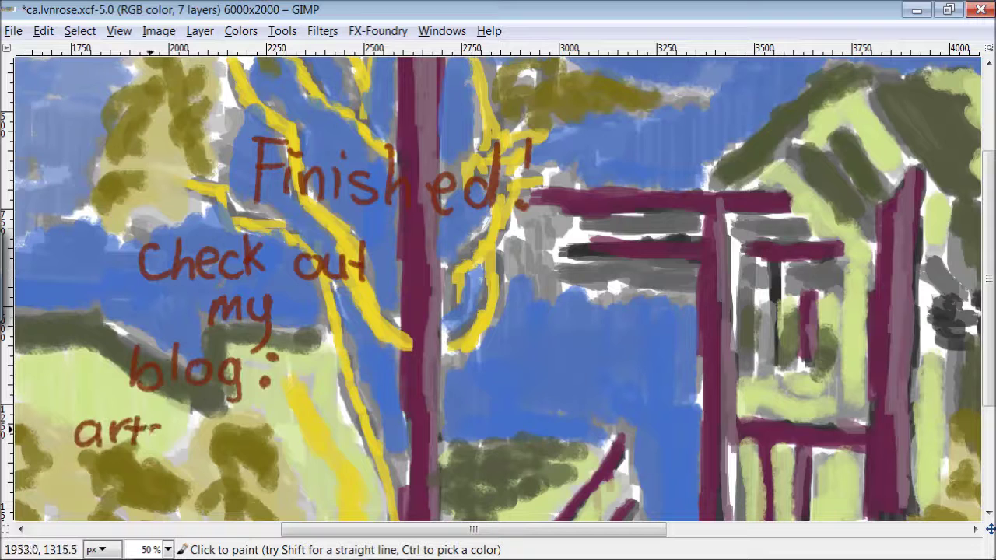